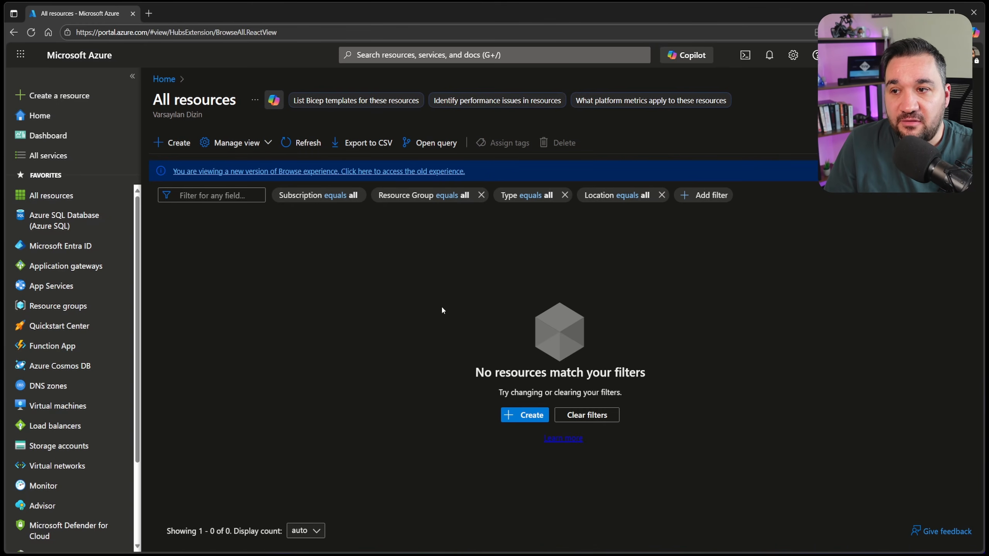
View the resource groups list and the overview of DefaultResourceGroup-EUS, and return to the portal home page.
left_click(174, 143)
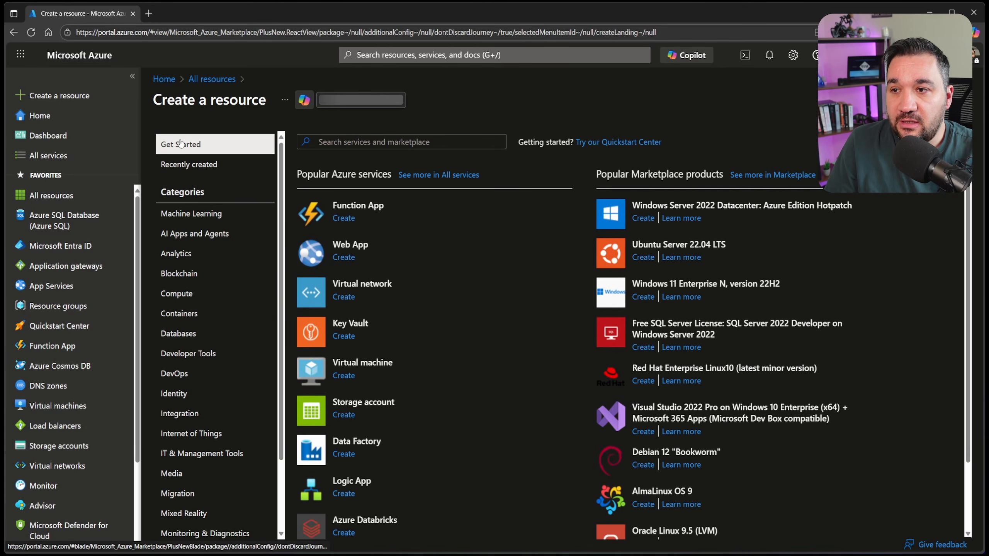
left_click(164, 80)
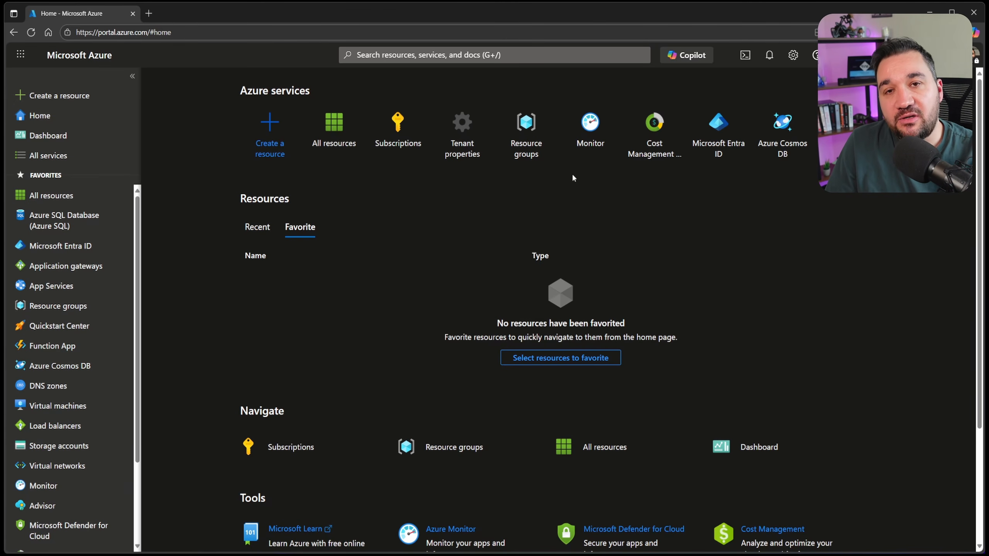
left_click(533, 144)
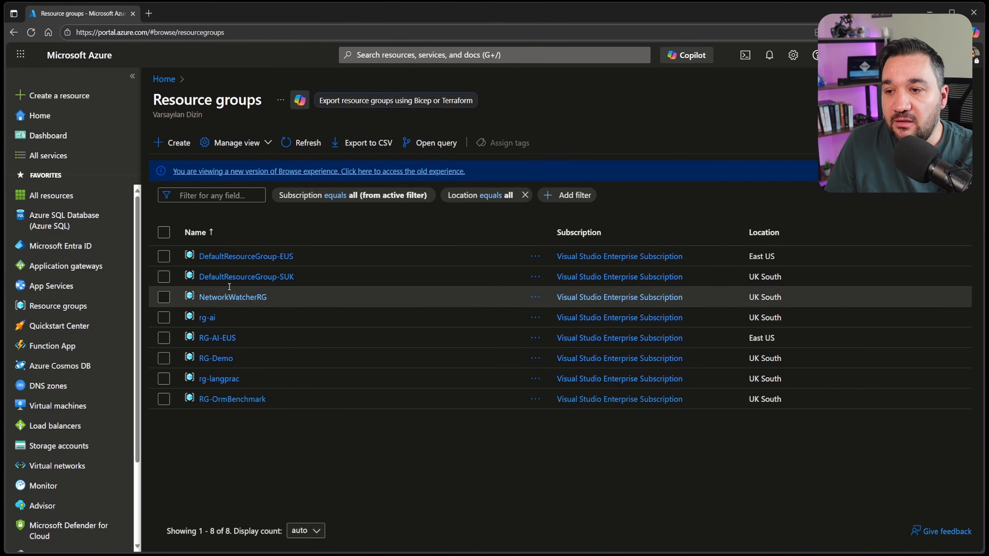
left_click(236, 264)
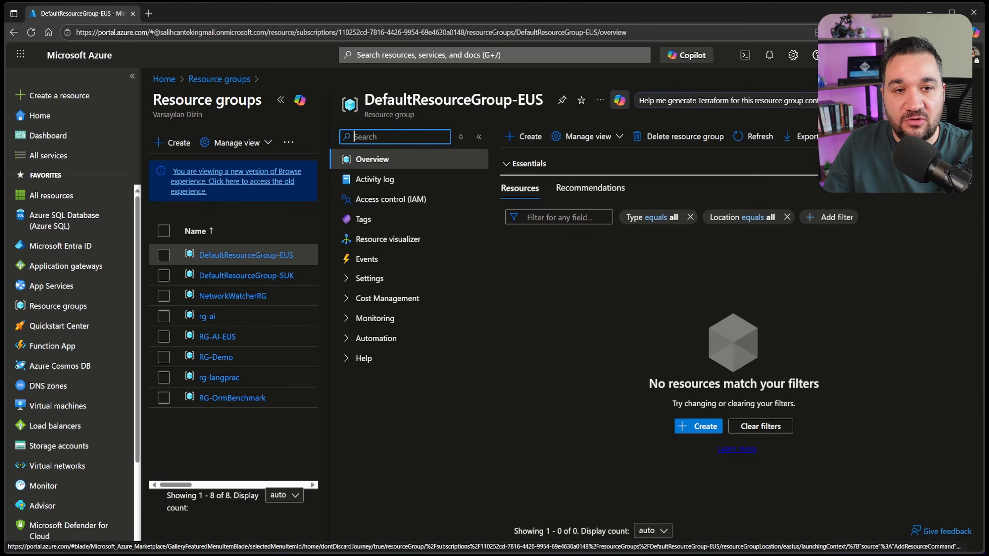
left_click(967, 101)
left_click(160, 81)
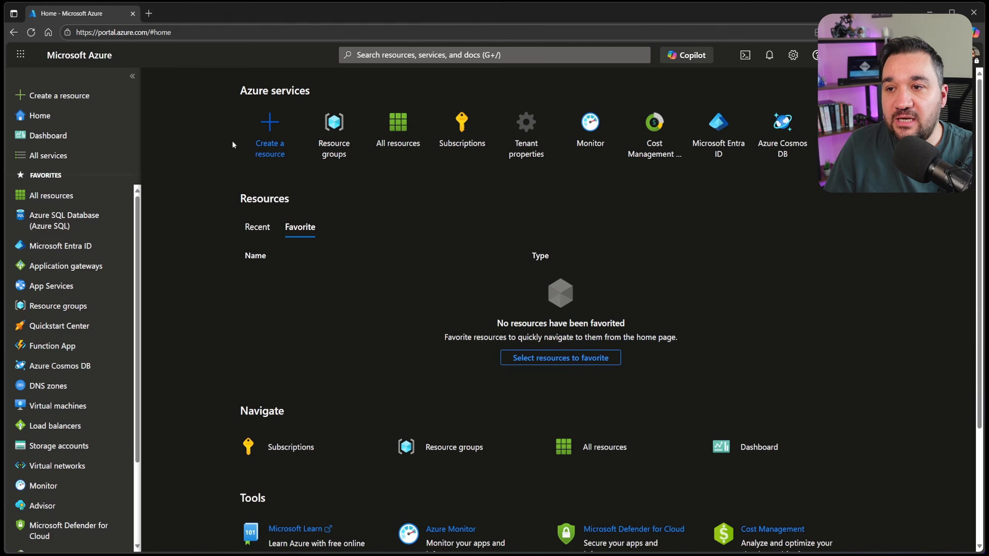
Start creating a new resource and search the Marketplace for "servicebus".
left_click(272, 146)
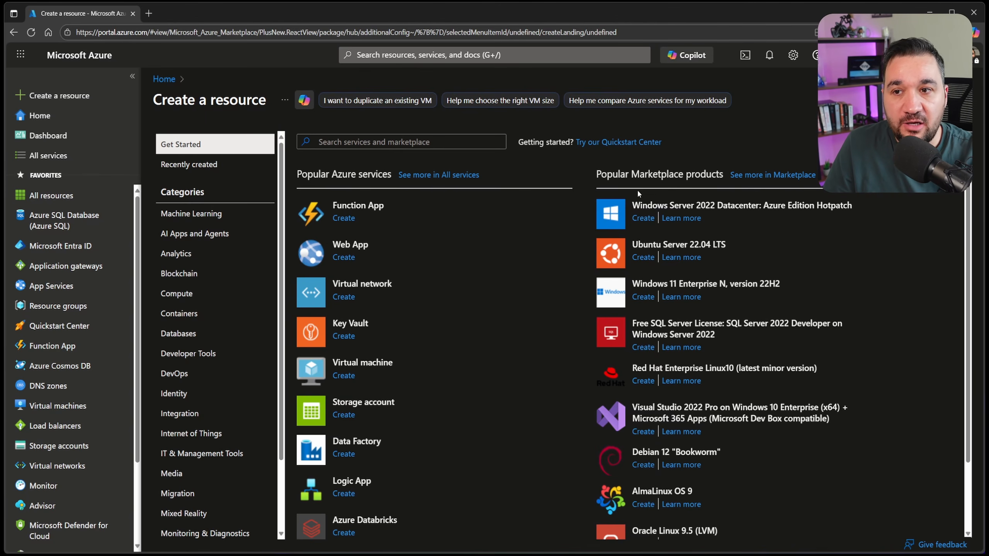
left_click(434, 143)
type("serviceb")
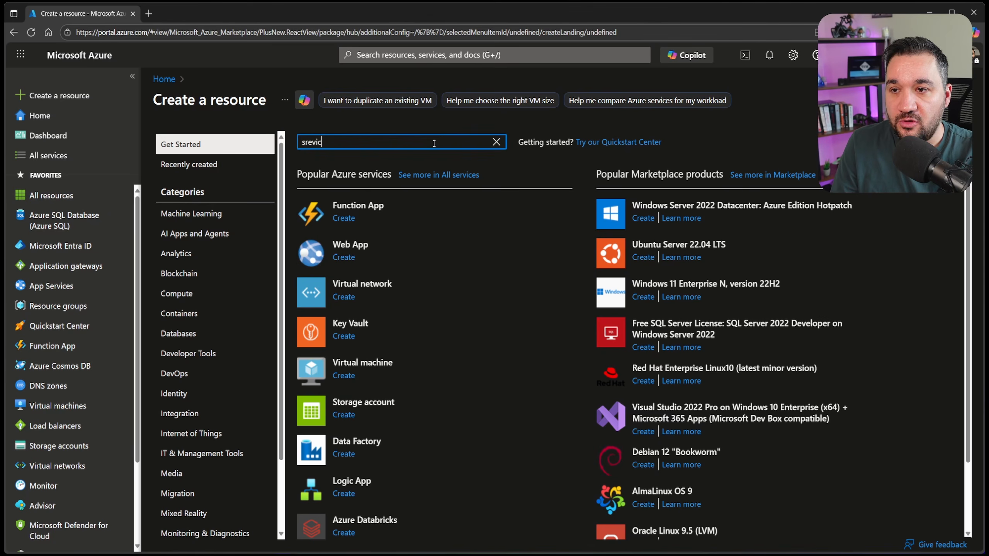
type("us")
key("Return")
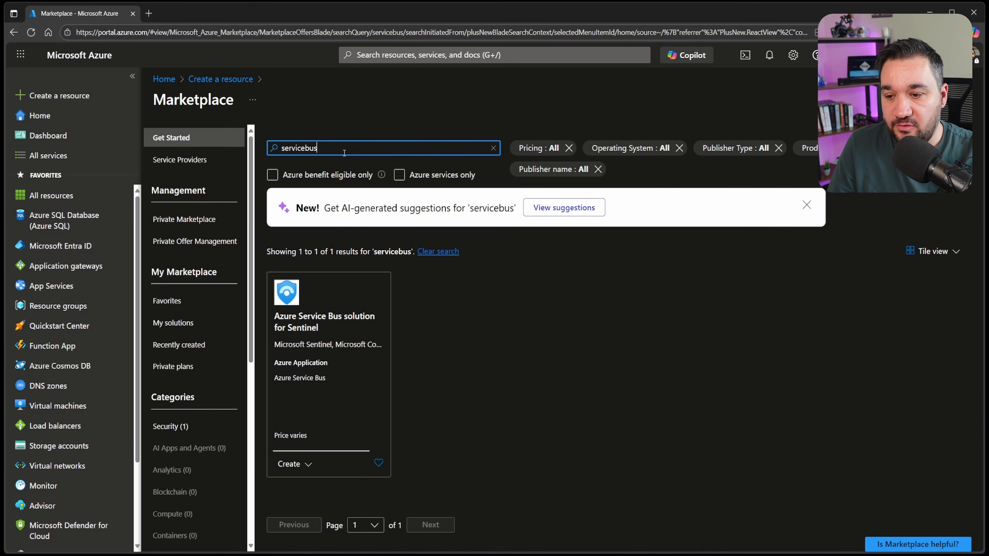
Change the Marketplace search to "service bus" and open Microsoft's Service Bus offering.
left_click(400, 174)
key("BackSpace")
key("BackSpace")
key("BackSpace")
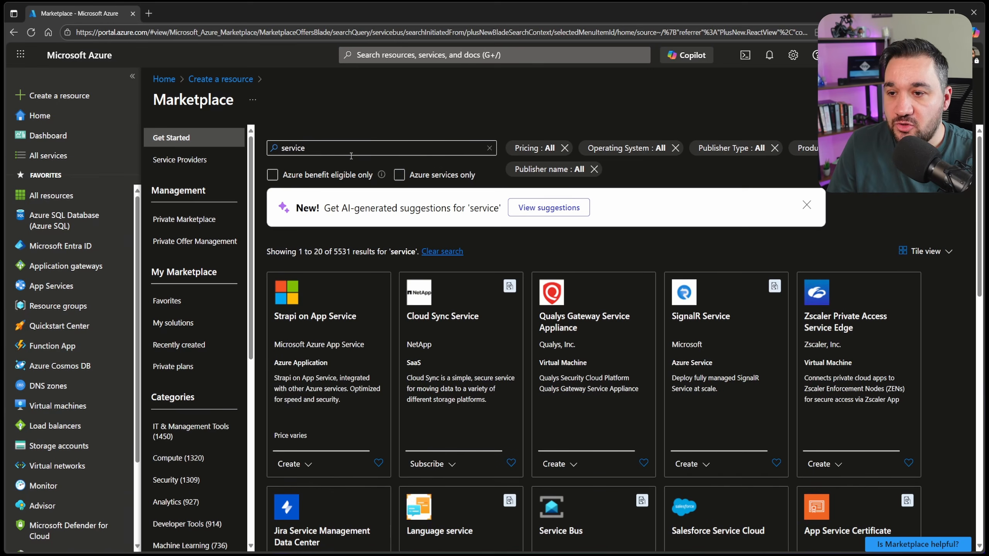
type("bus")
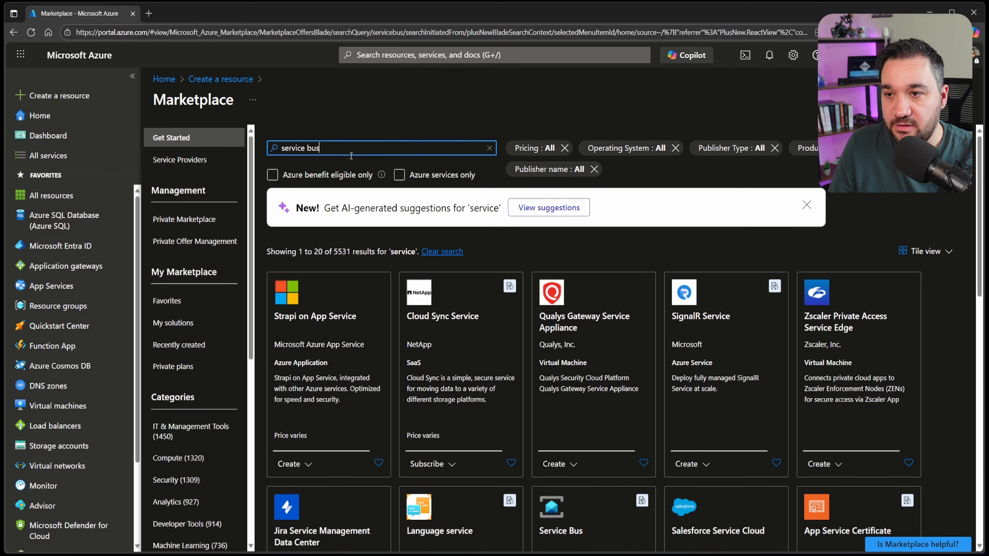
key("Return")
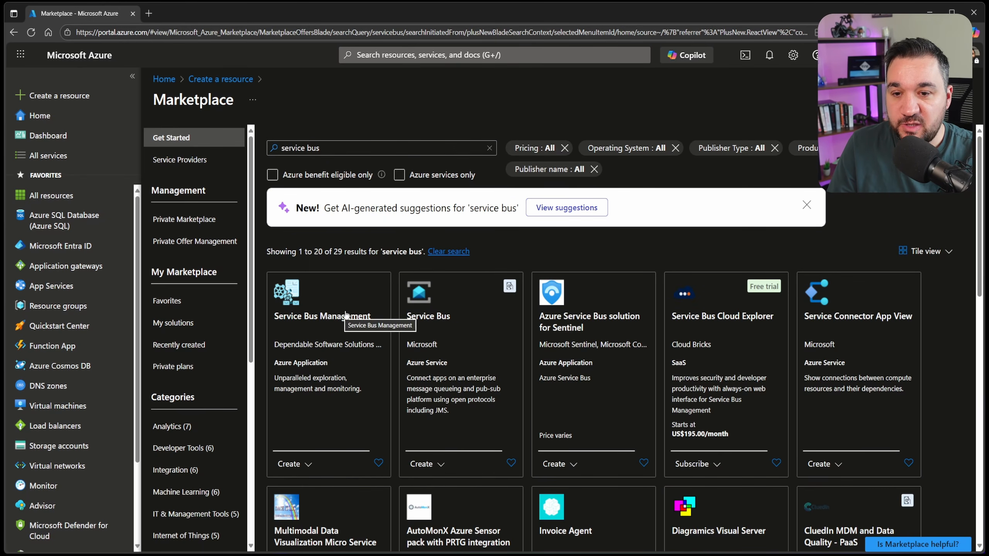
left_click(430, 300)
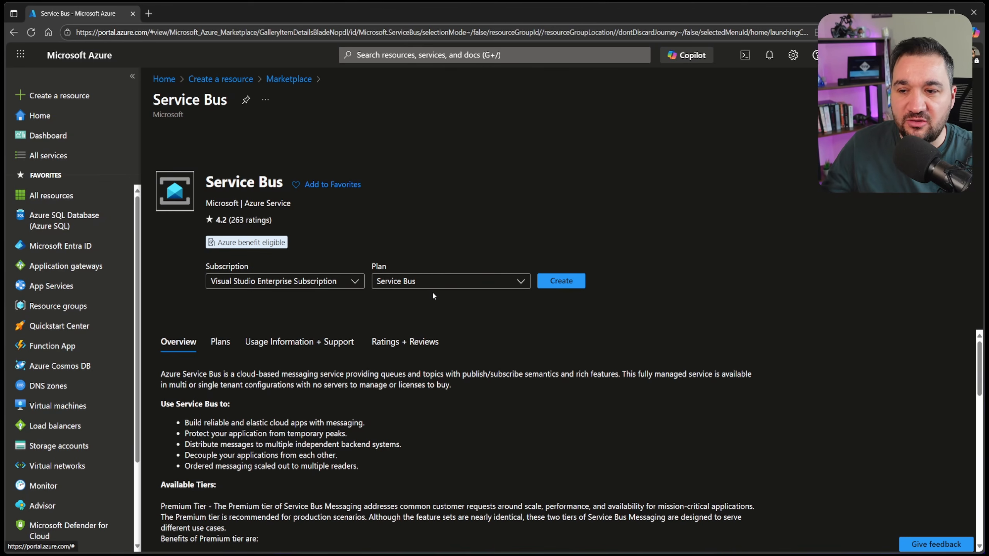
Examine the plans and the ratings and reviews of the Service Bus offering.
left_click(220, 341)
scroll(398, 344, "down", 3)
scroll(405, 340, "up", 3)
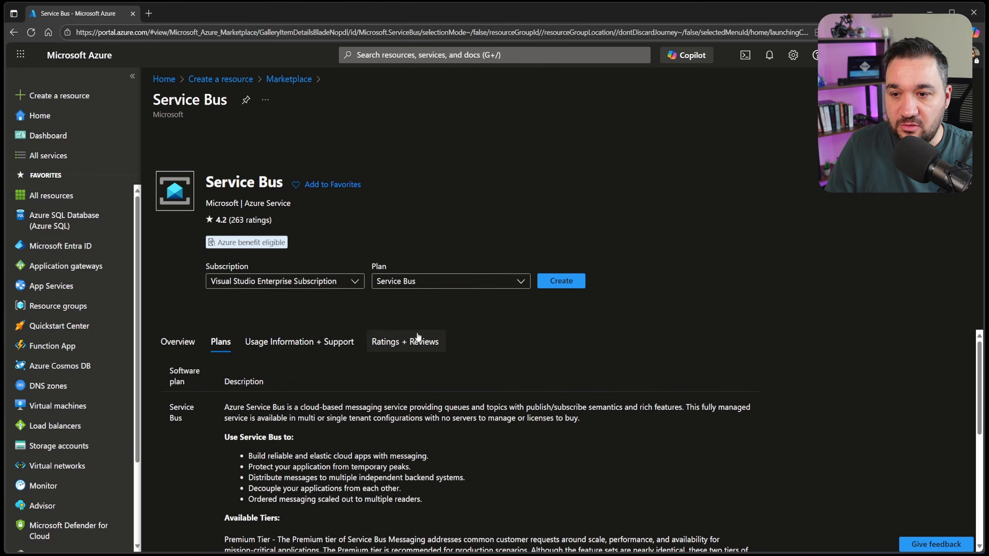
left_click(422, 337)
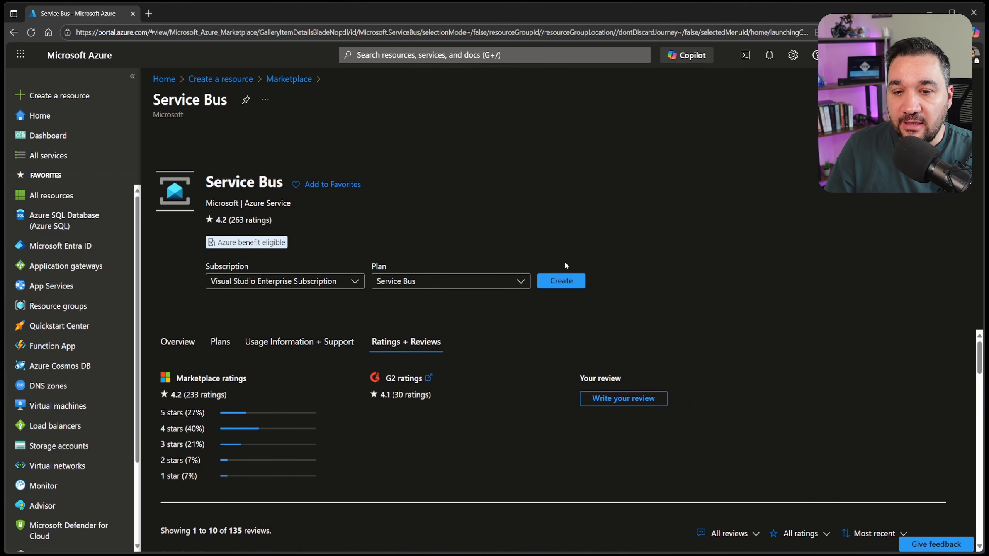
Start creating a Service Bus namespace and assign it a new resource group named RG-Youtube.
left_click(549, 284)
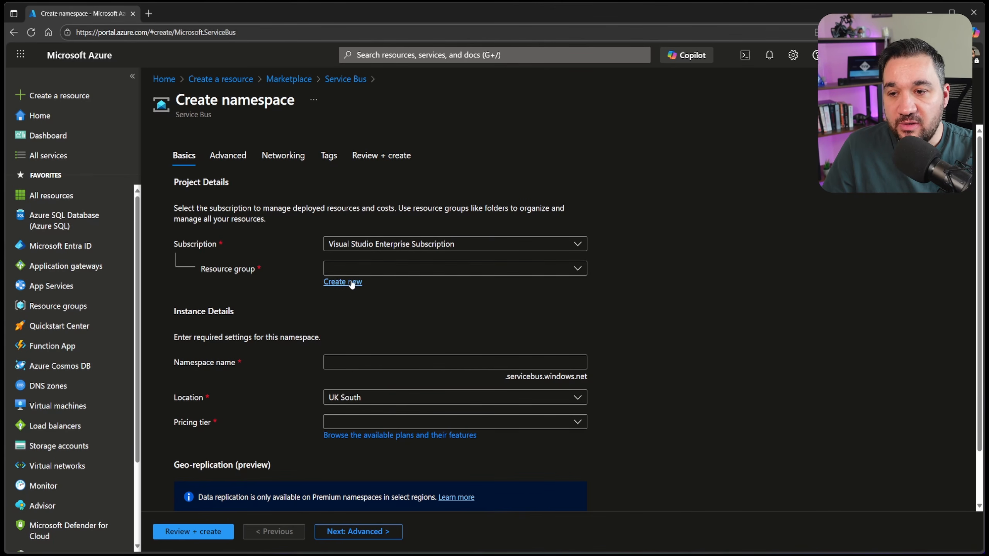
left_click(343, 270)
left_click(297, 305)
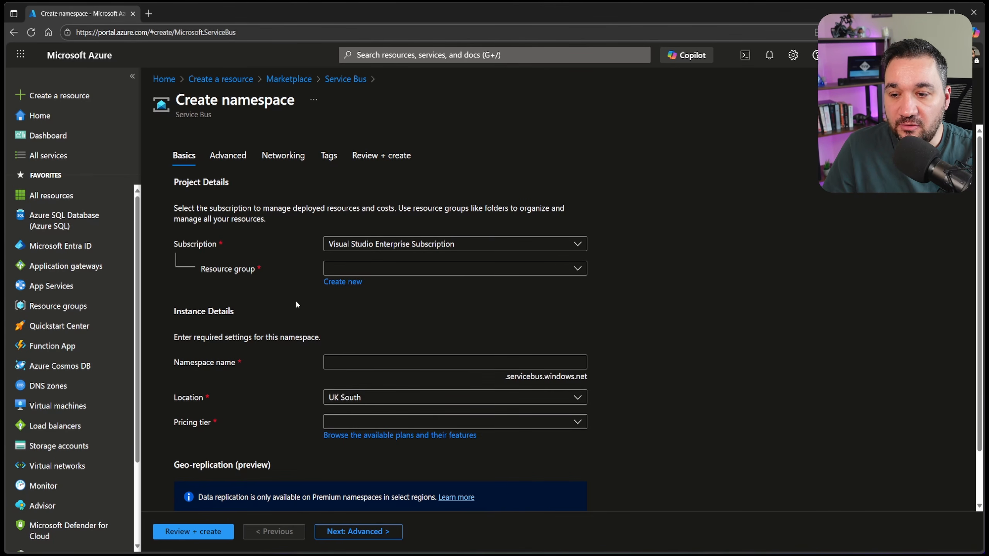
left_click(343, 281)
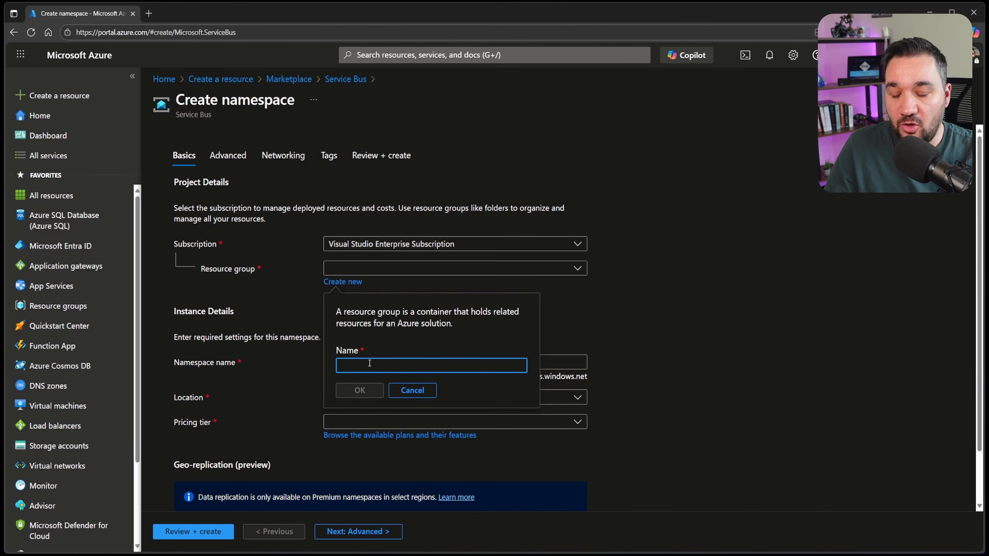
type("RG-Yotue")
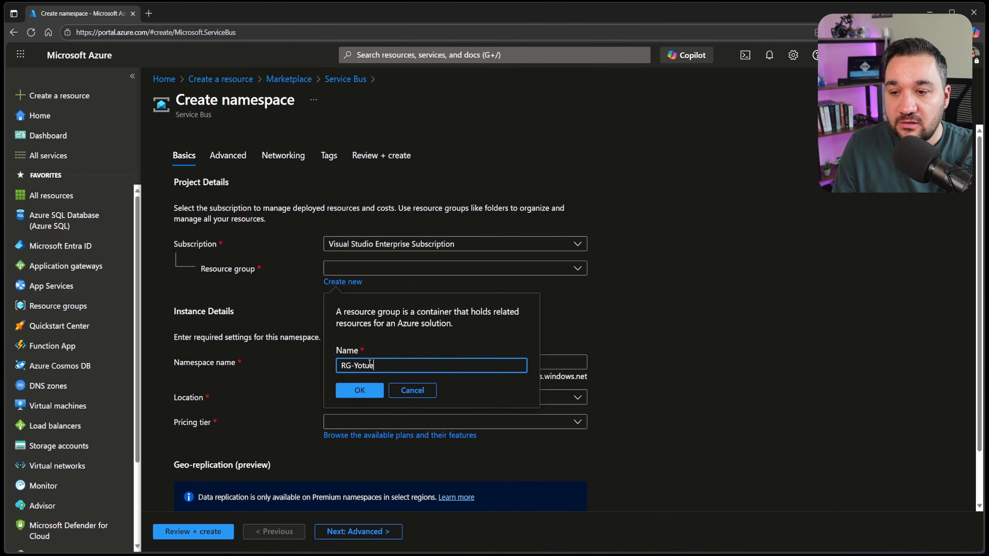
key("BackSpace")
key("BackSpace")
key("BackSpace")
type("utube")
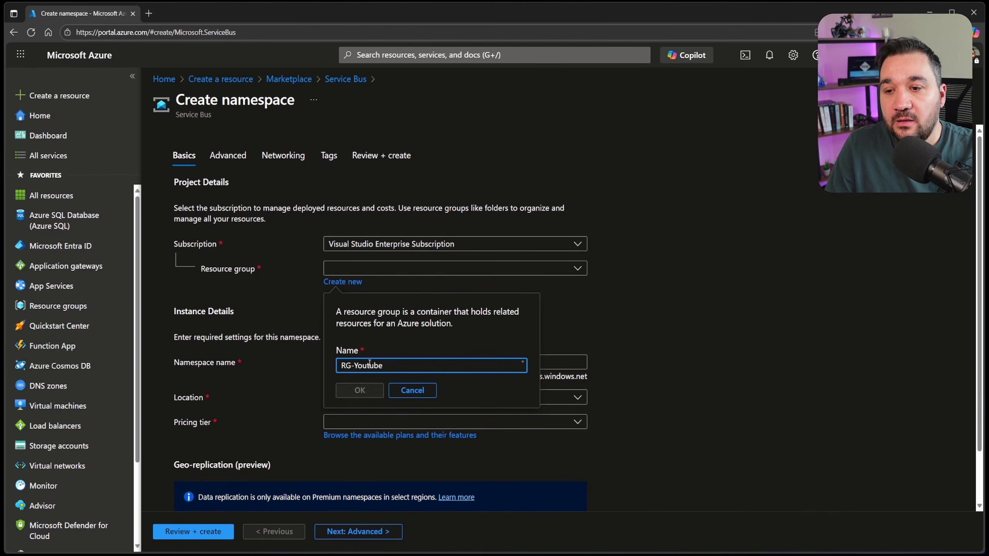
left_click(355, 389)
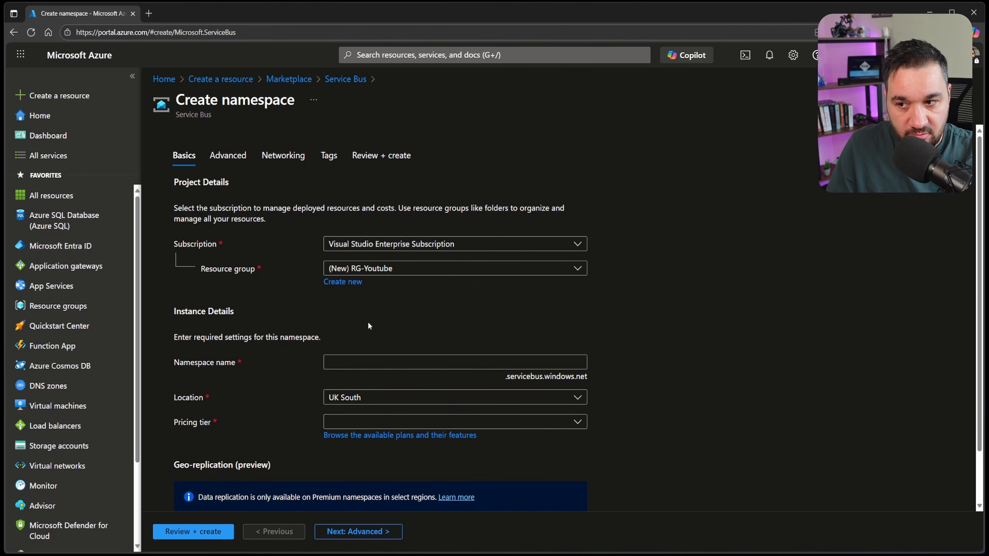
Try "demo" and "youtube" as the namespace name in the instance details.
scroll(369, 324, "down", 1)
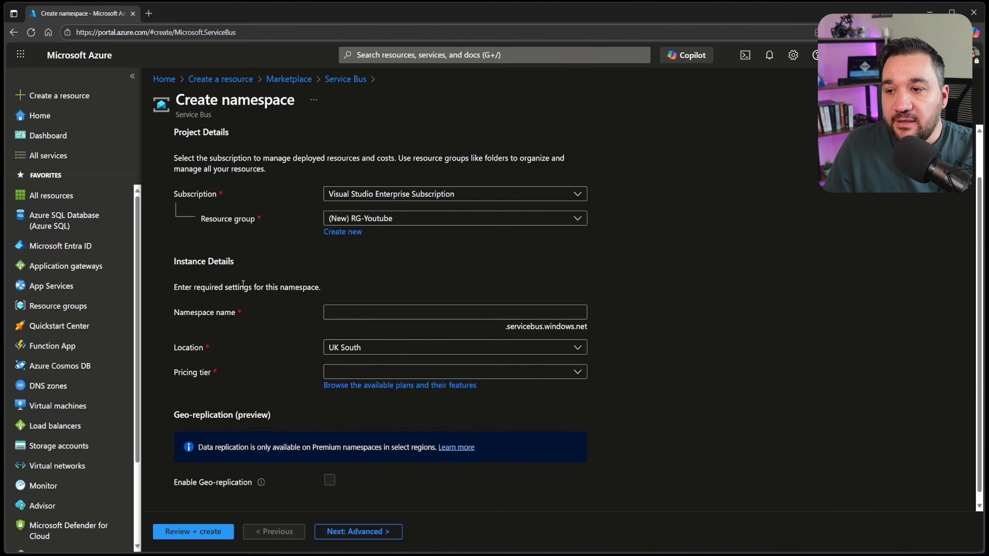
left_click(335, 316)
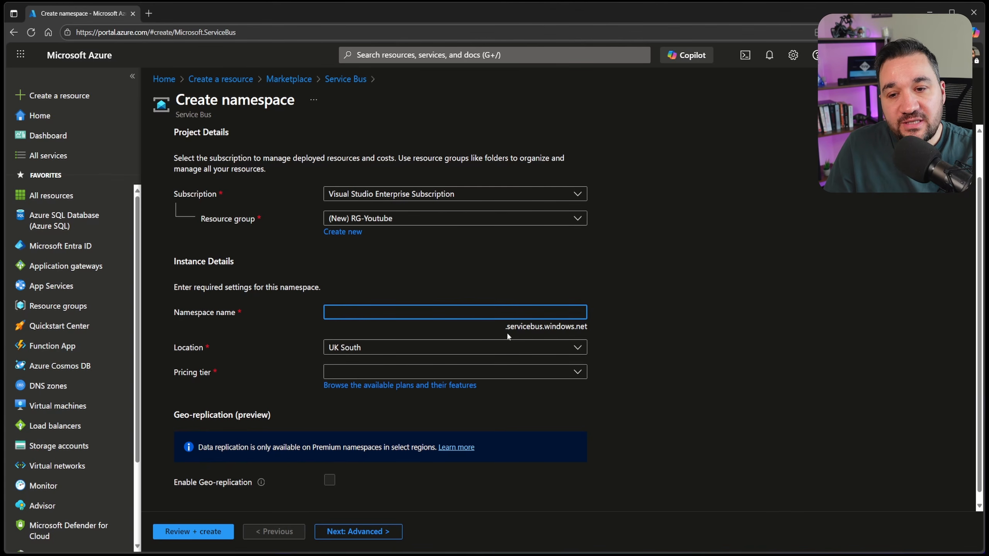
left_click_drag(505, 328, 553, 329)
left_click(589, 332)
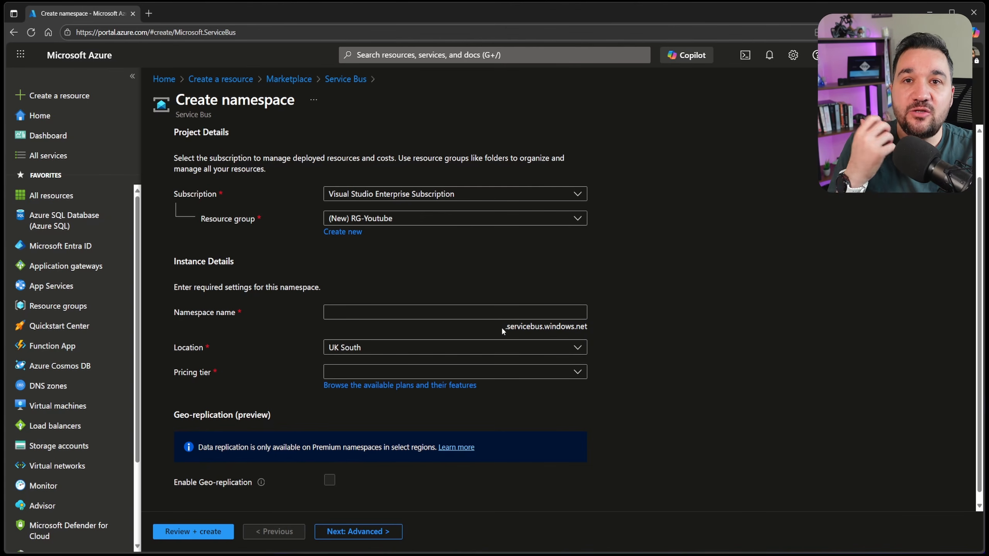
left_click(502, 316)
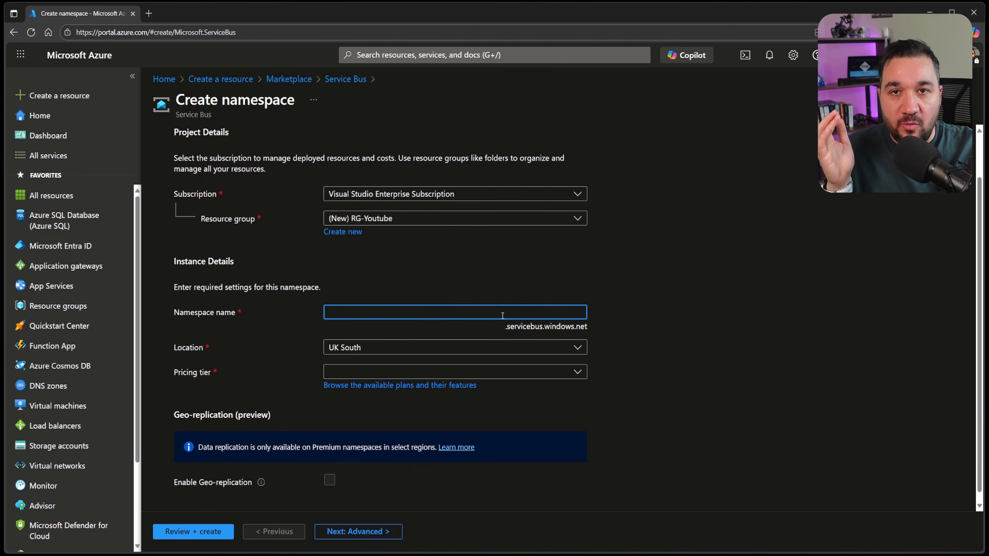
type("demo")
left_click(504, 326)
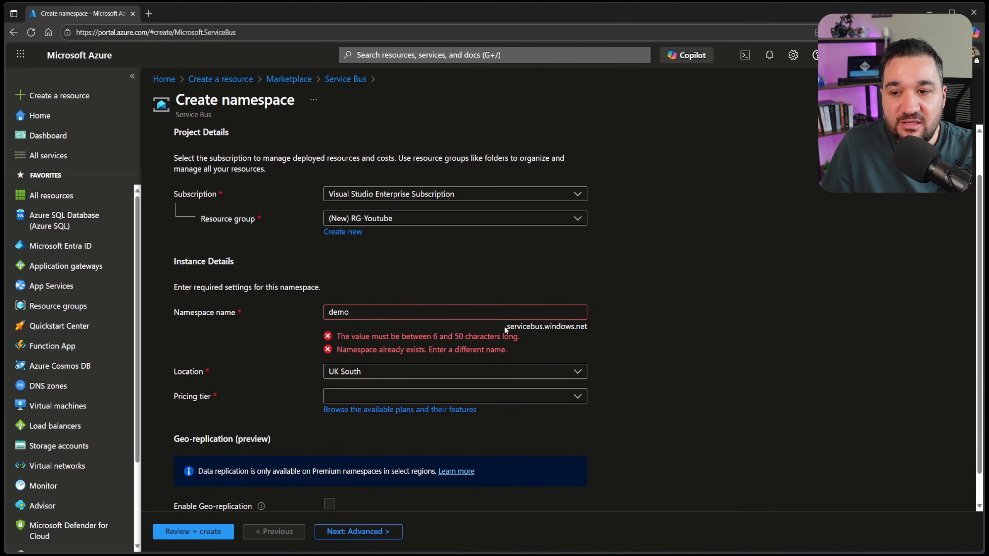
double_click(394, 315)
type("youtube")
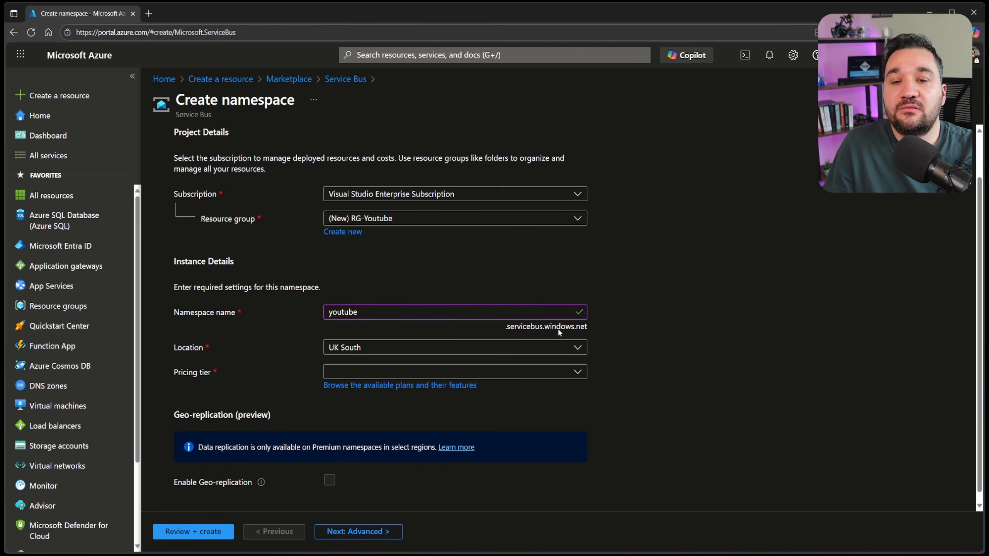
Try "demo12" as the namespace name and check whether it is accepted.
left_click(410, 319)
key("ctrl+a")
type("demo")
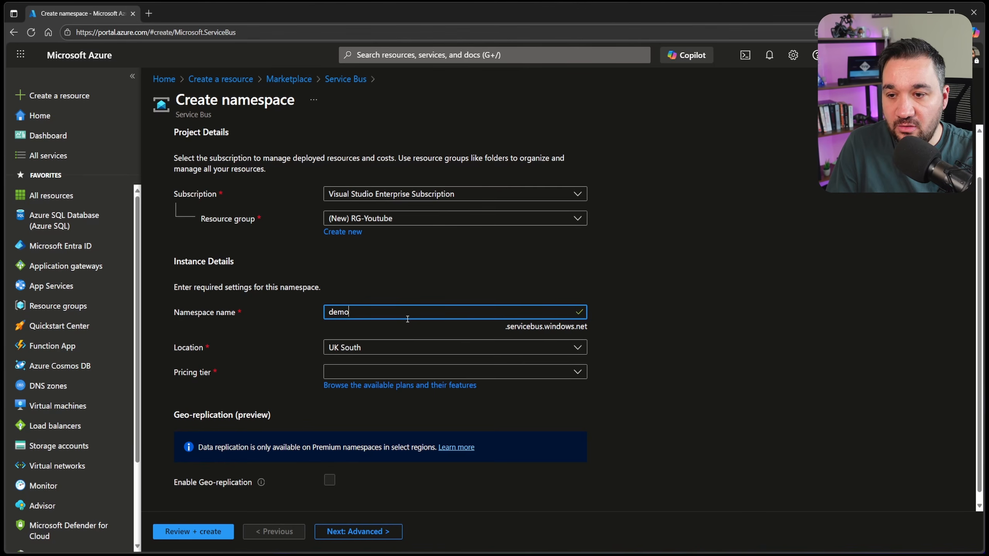
type("12")
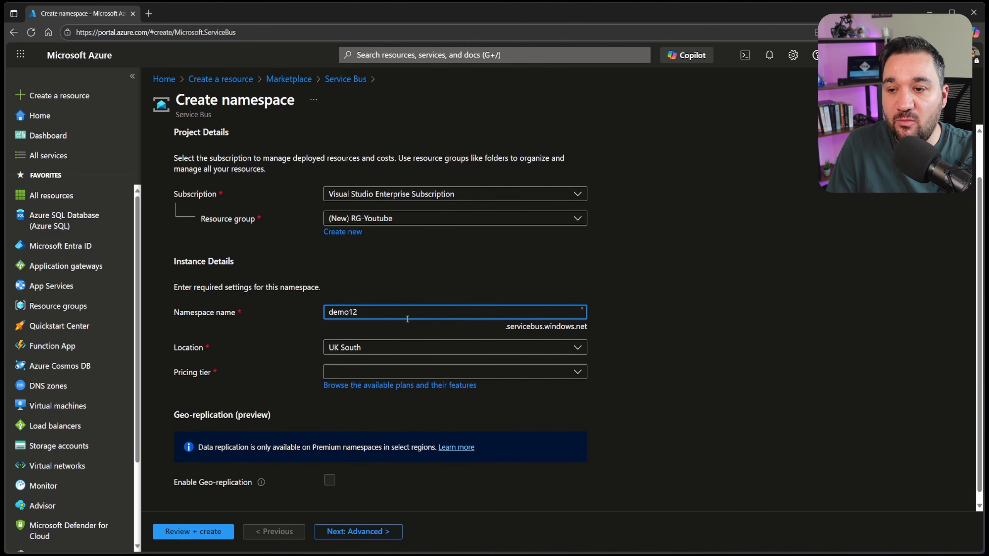
left_click_drag(339, 339, 510, 338)
left_click(516, 337)
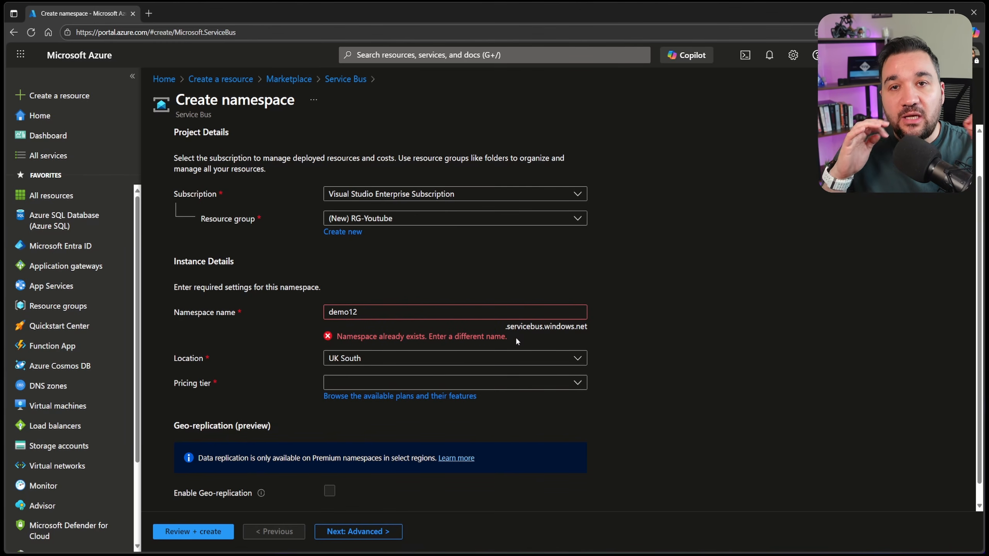
Set the namespace name to sb-youtube.
left_click(378, 310)
key("ctrl+a")
key("BackSpace")
type("youtube")
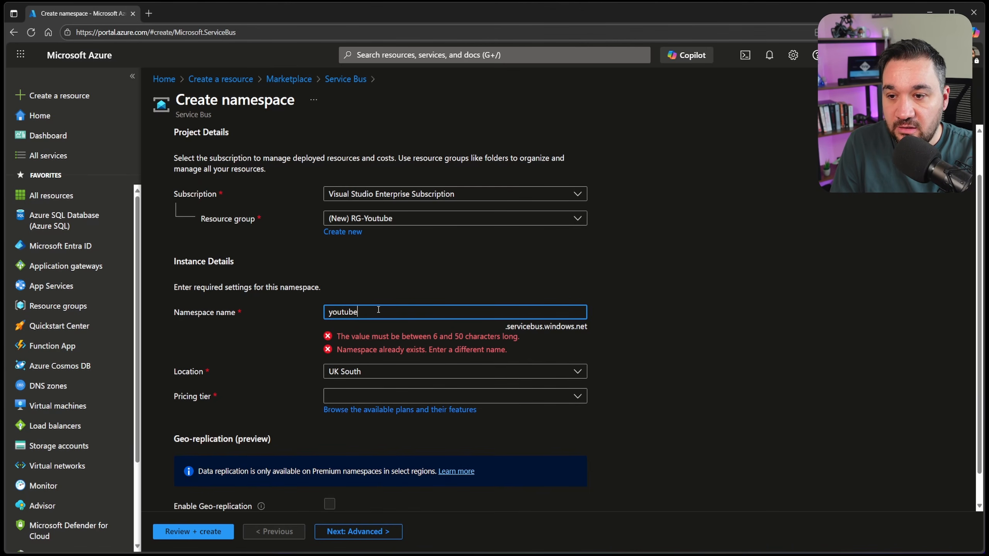
key("Home")
type("sb-")
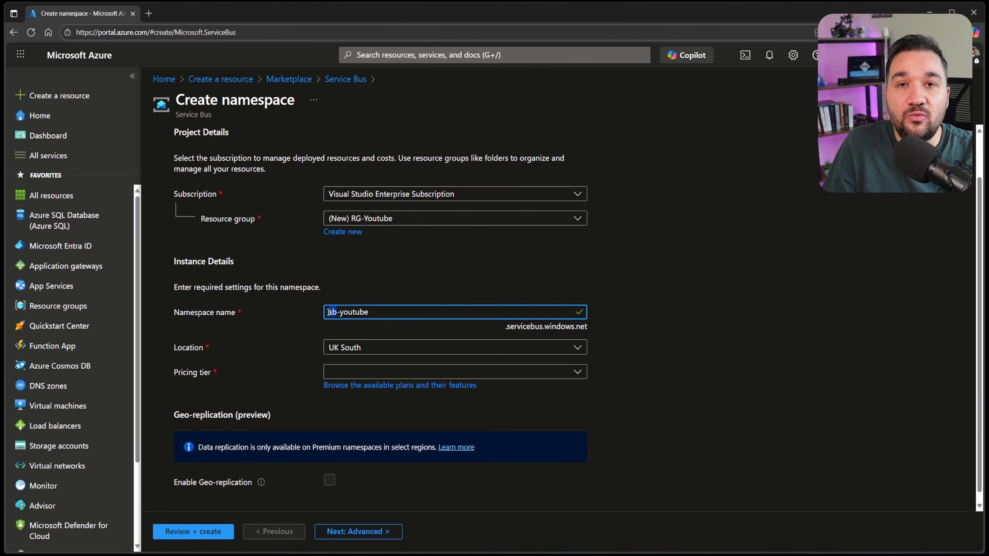
left_click(332, 348)
left_click(303, 353)
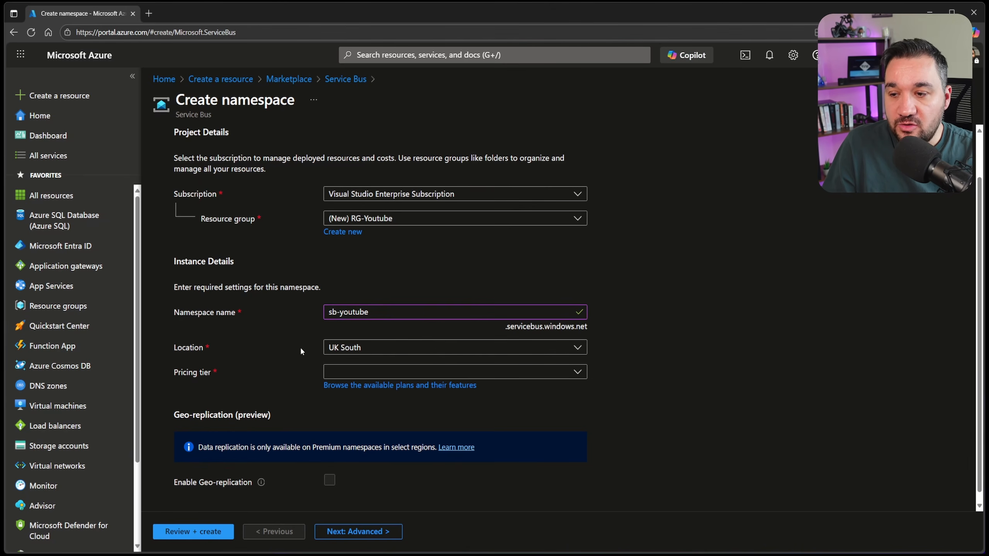
Check the pricing tier options and open the comparison of available plans and their features.
scroll(303, 351, "down", 1)
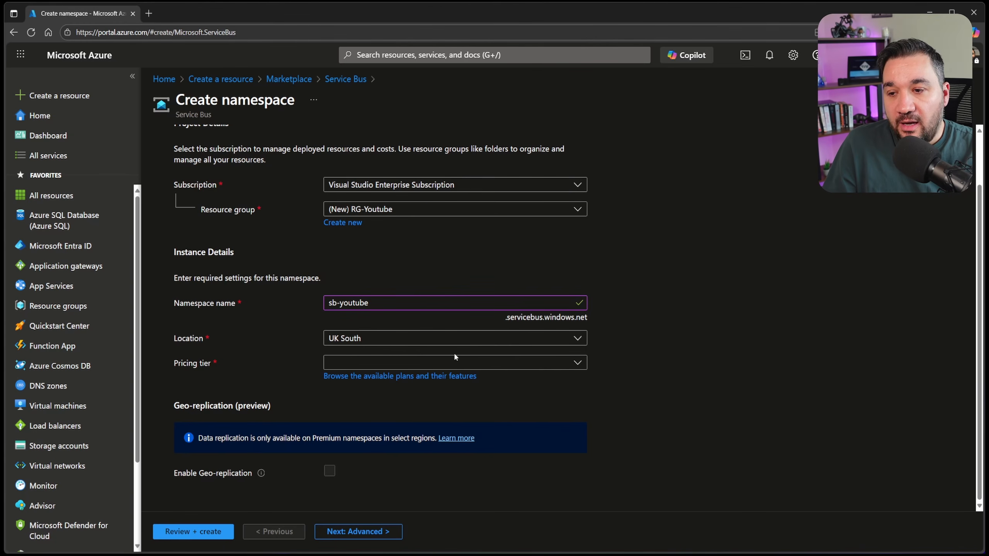
left_click(440, 362)
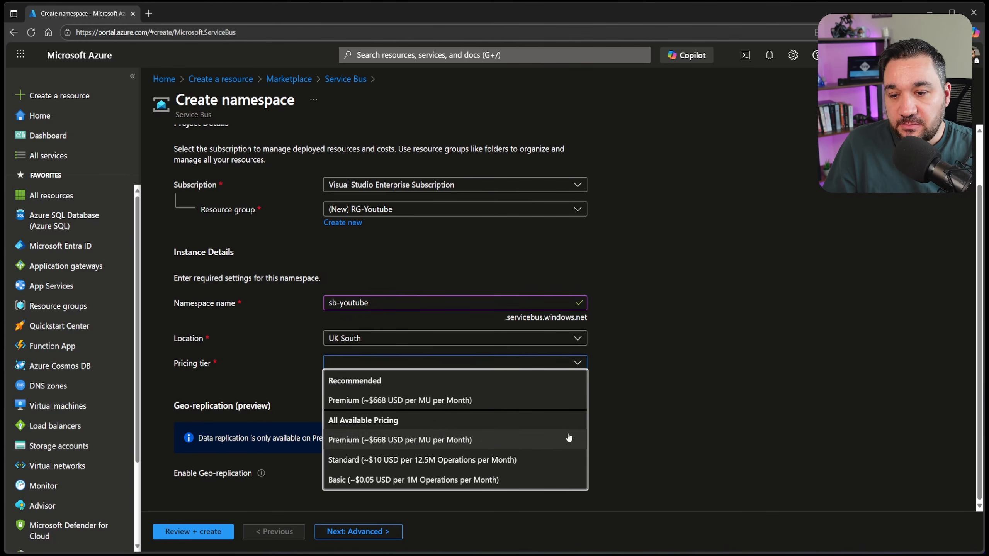
left_click(610, 422)
left_click(401, 378)
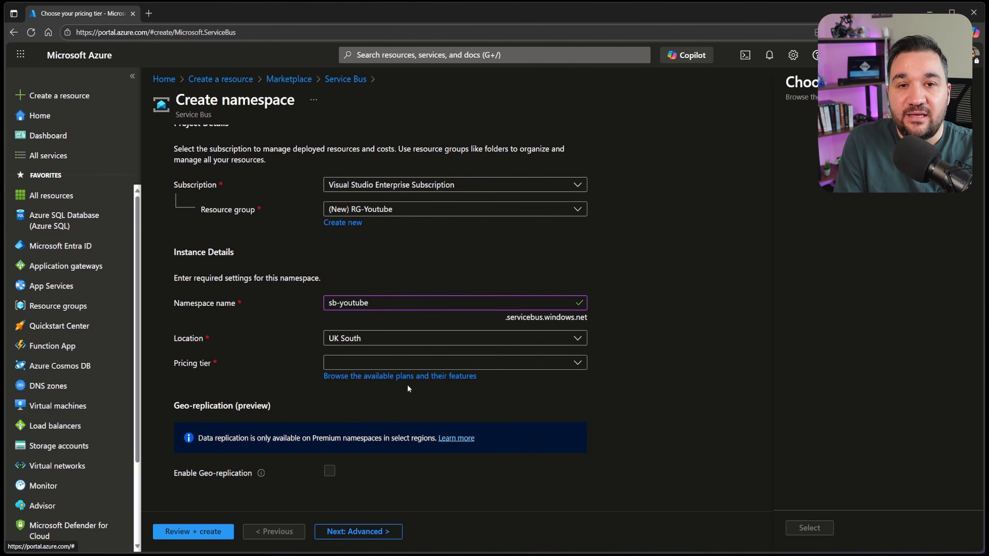
Compare the Basic, Standard and Premium plans and apply the Standard pricing tier to the namespace.
key("ctrl+plus")
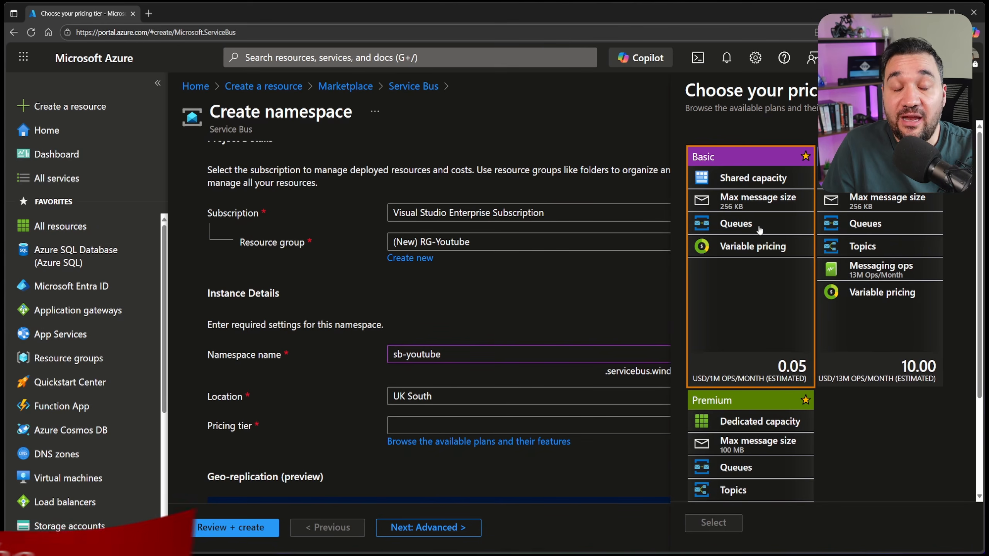
left_click(766, 306)
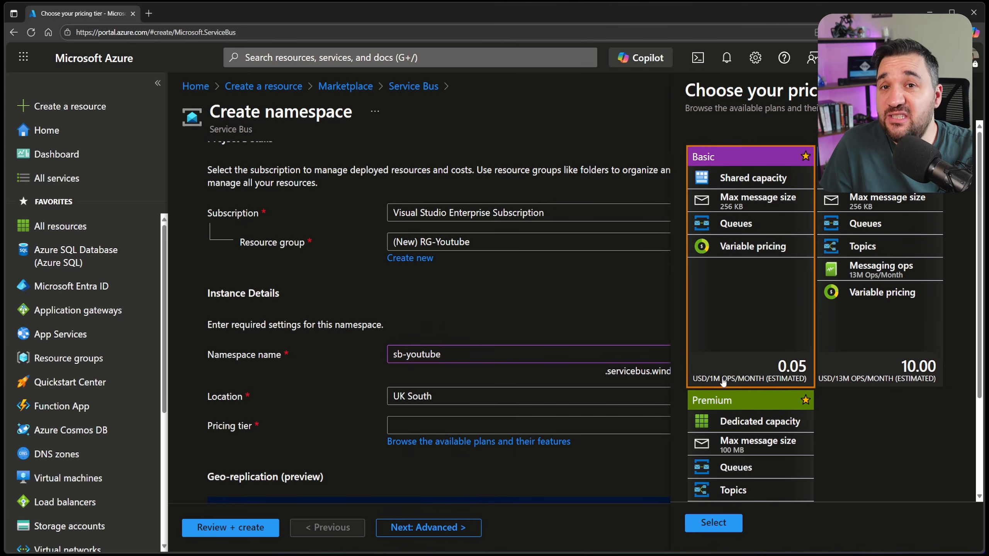
left_click(874, 324)
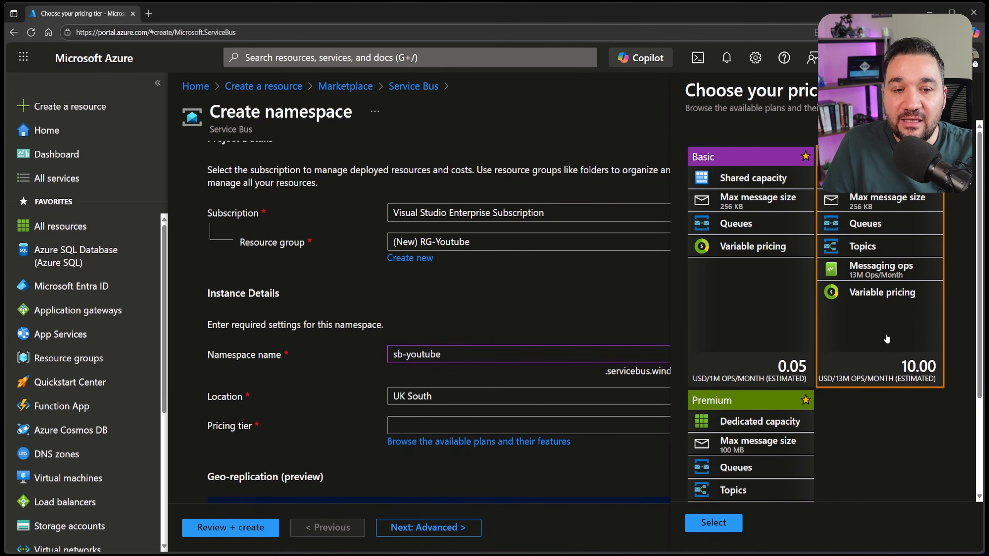
left_click(892, 364)
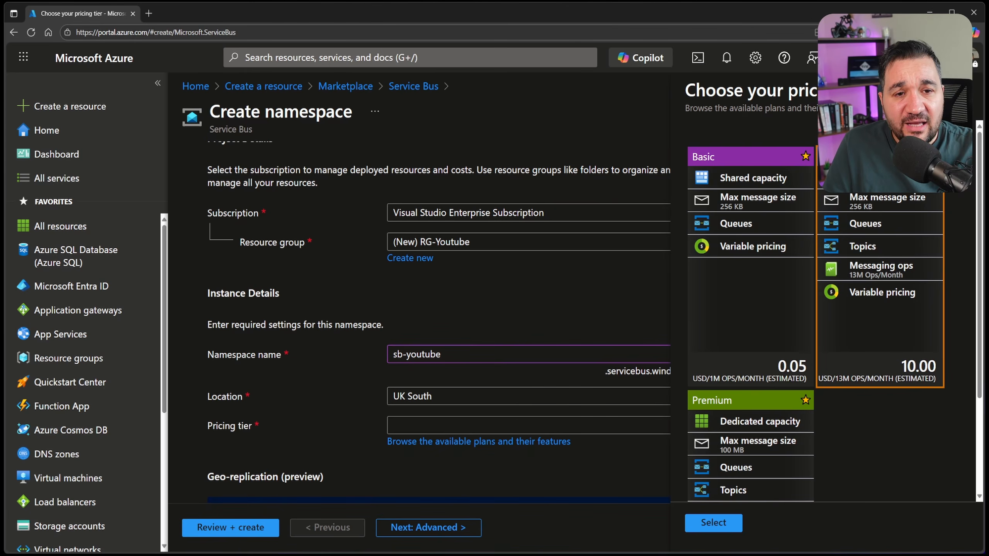
scroll(818, 292, "down", 3)
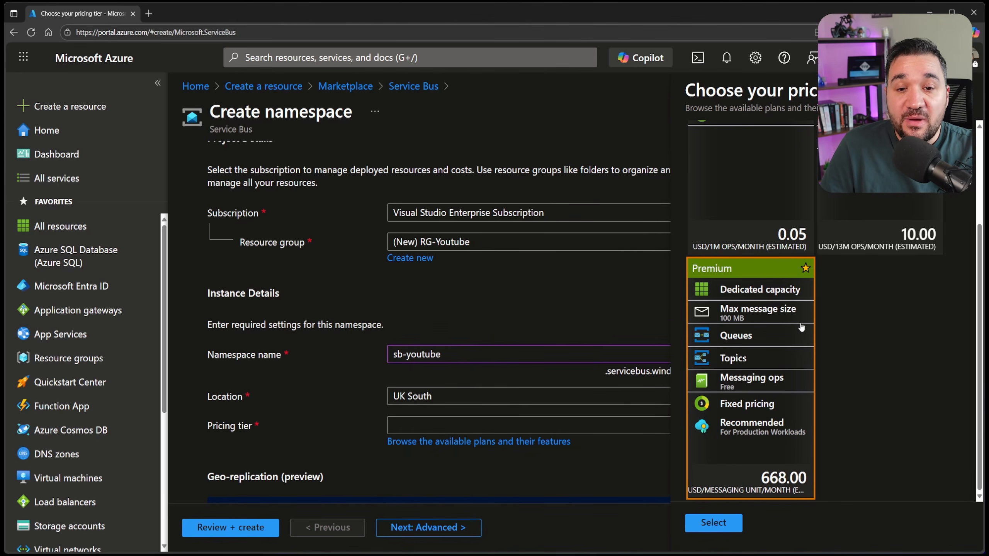
scroll(845, 226, "up", 3)
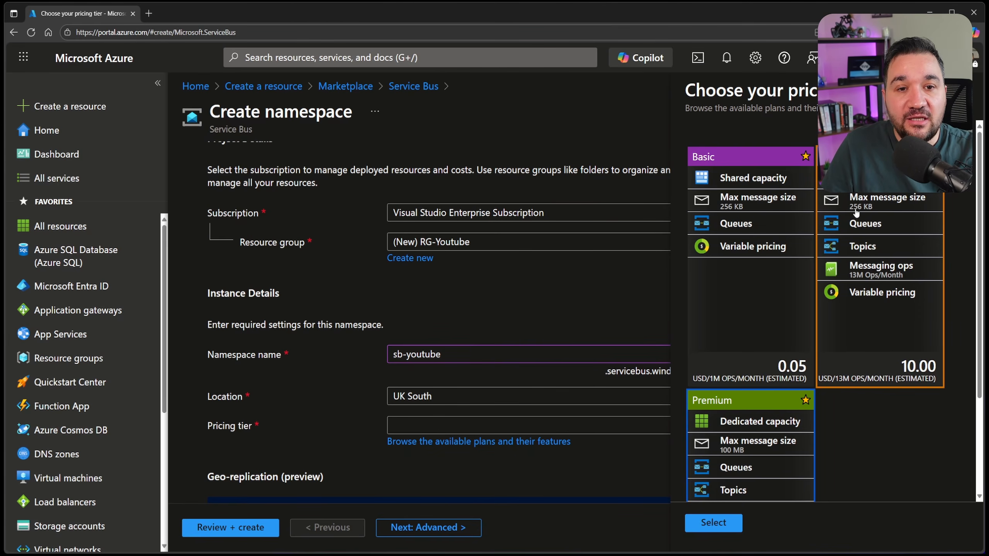
scroll(857, 212, "down", 3)
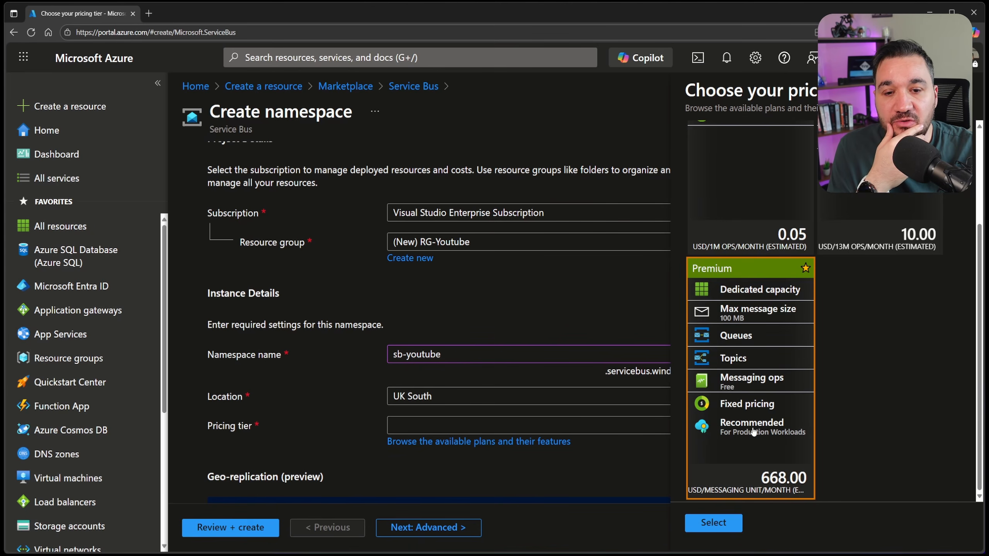
scroll(754, 432, "up", 3)
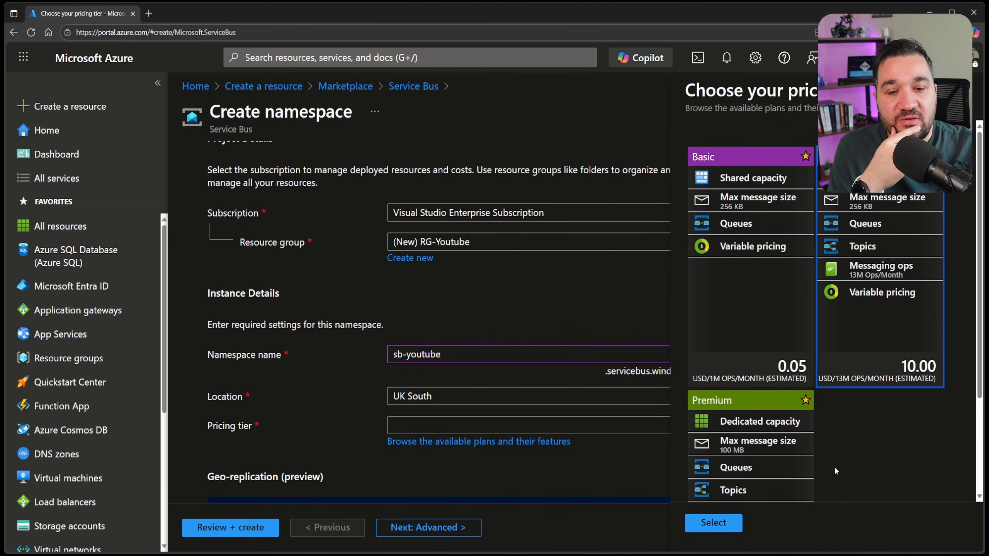
left_click(713, 523)
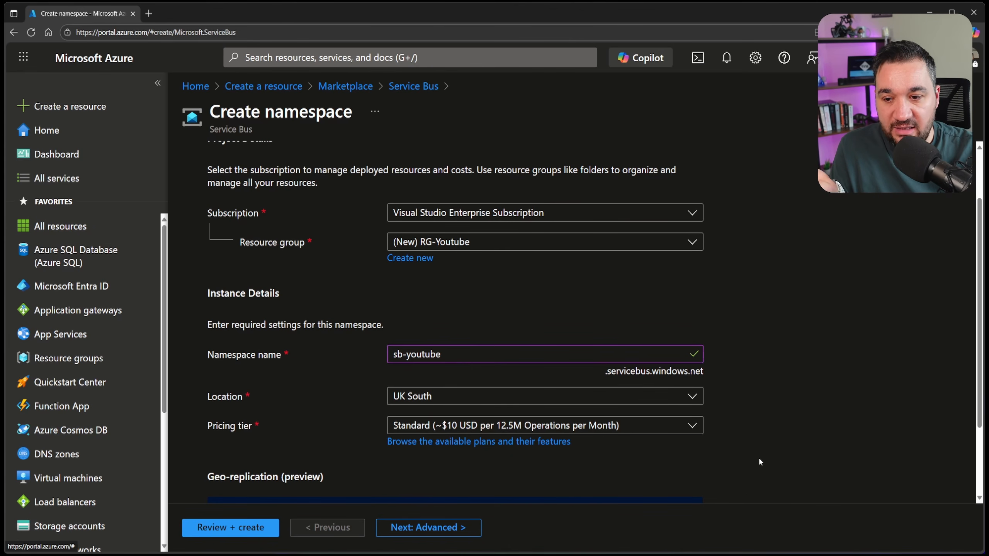
scroll(759, 457, "down", 2)
left_click_drag(268, 416, 254, 382)
left_click(264, 367)
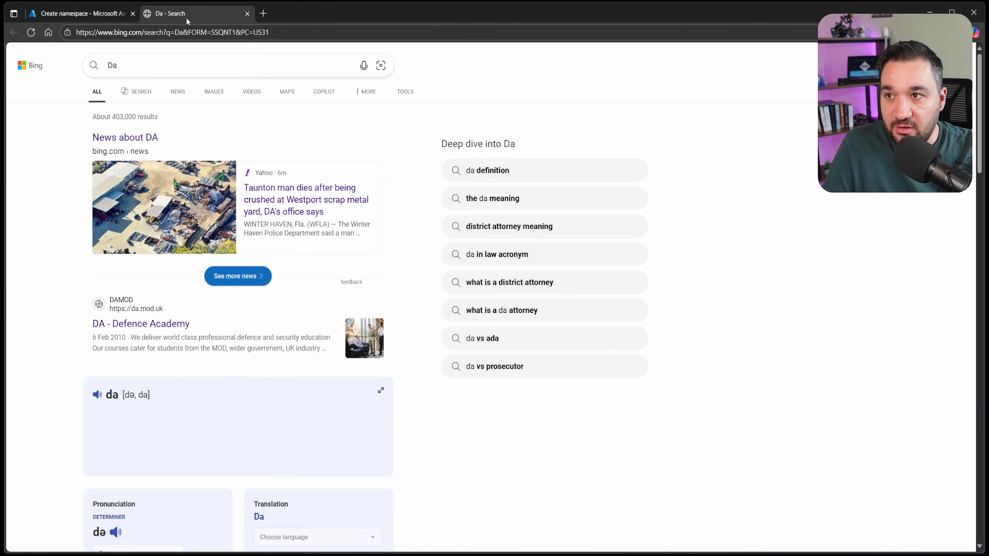
middle_click(187, 18)
Continue to the advanced security settings and keep Version 1.2 as the minimum TLS version.
left_click(462, 528)
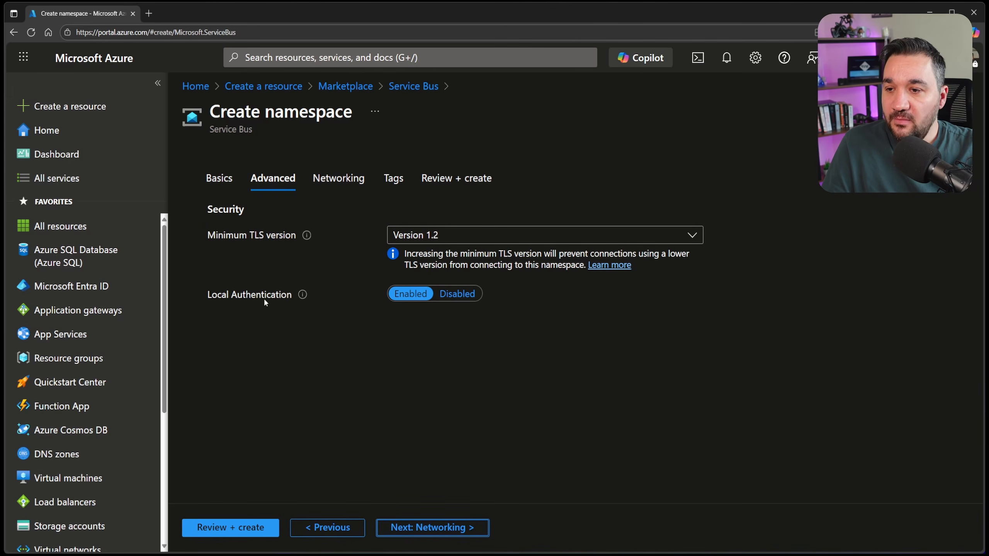
left_click(444, 239)
left_click(448, 253)
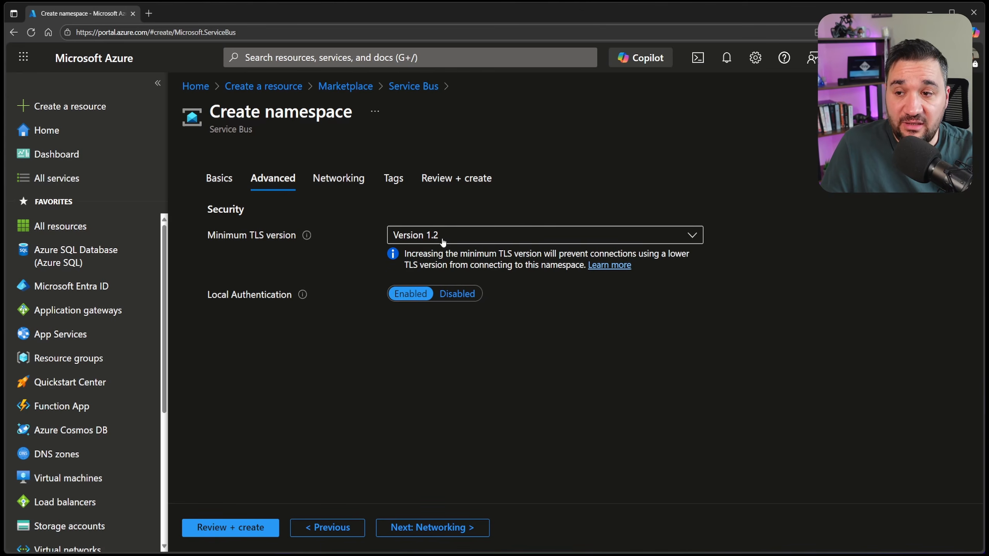
Continue to the networking settings and keep public access as the connectivity method.
left_click(459, 530)
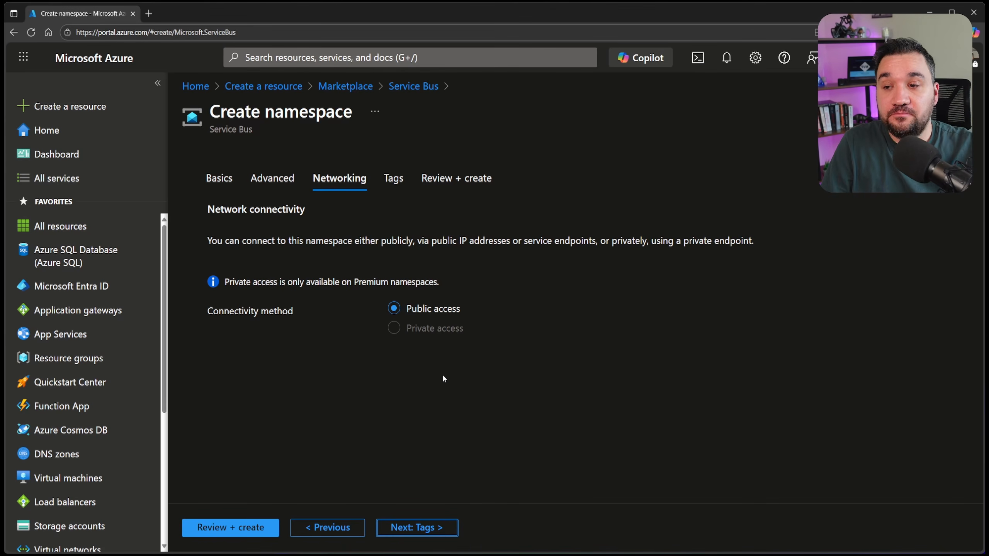
left_click_drag(445, 287, 340, 285)
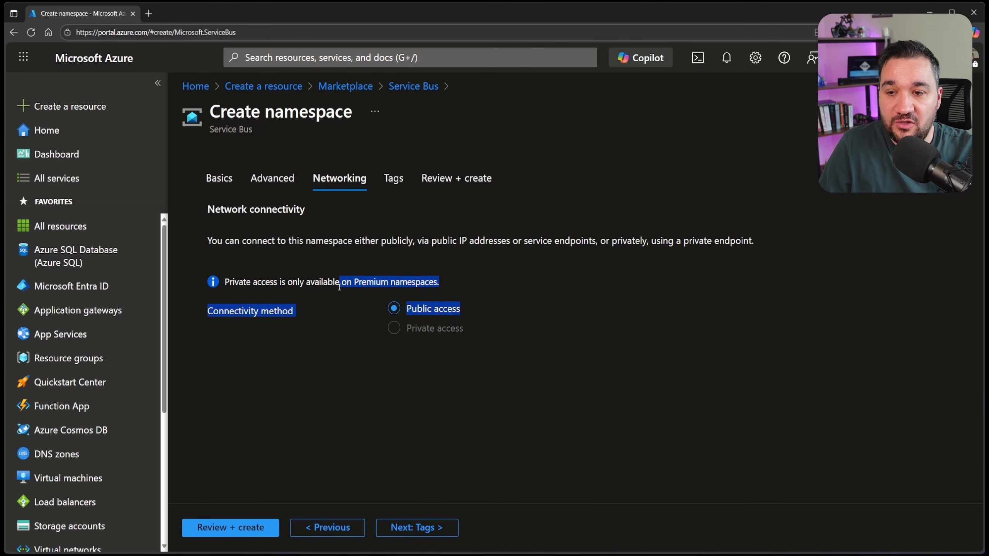
left_click(378, 286)
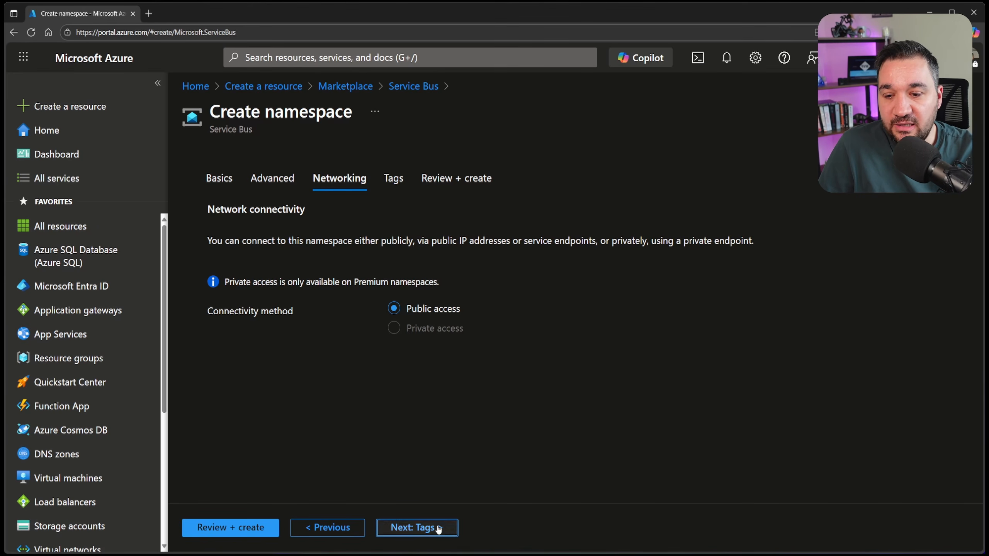
Skip the tags, review the configuration summary and create the Service Bus namespace.
left_click(415, 528)
left_click(490, 527)
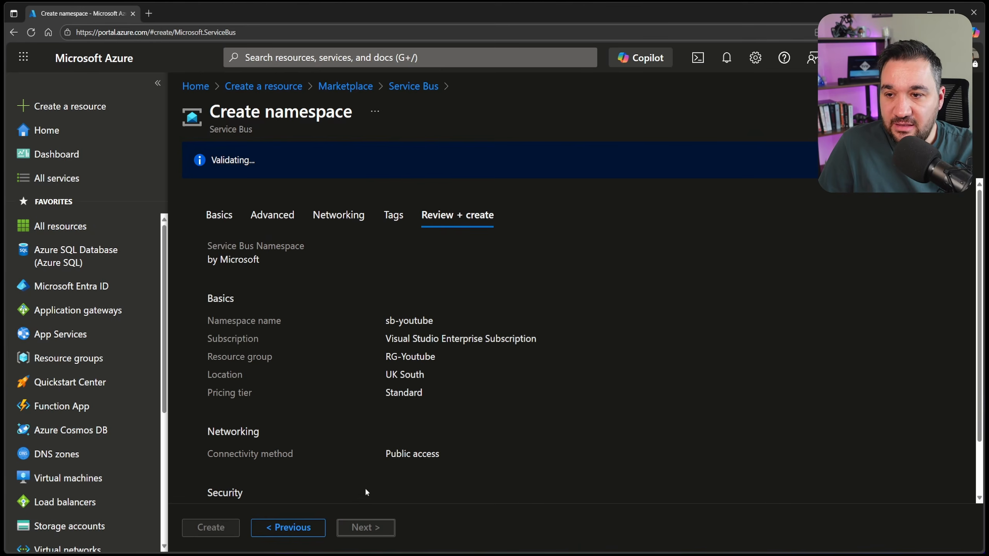
scroll(308, 436, "down", 2)
left_click(215, 528)
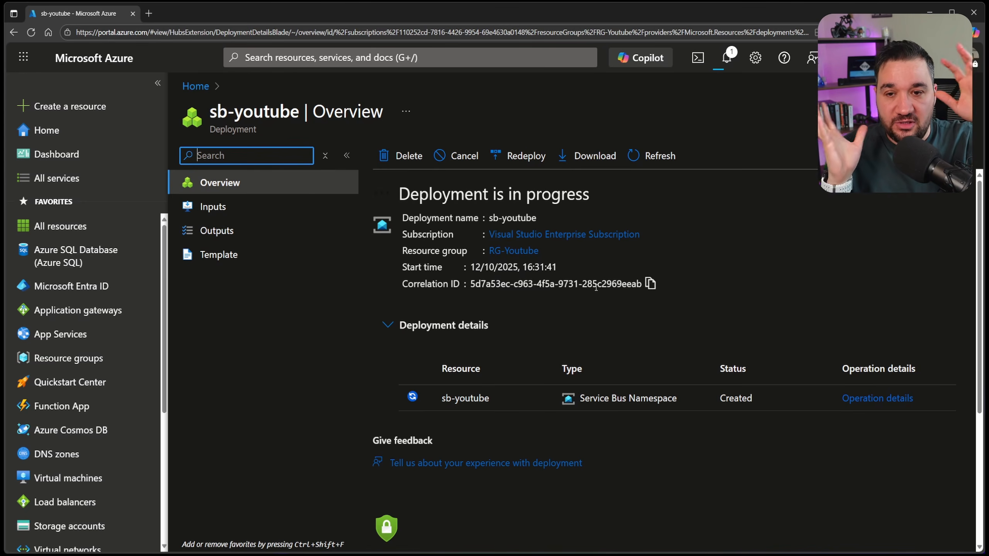
left_click(466, 286)
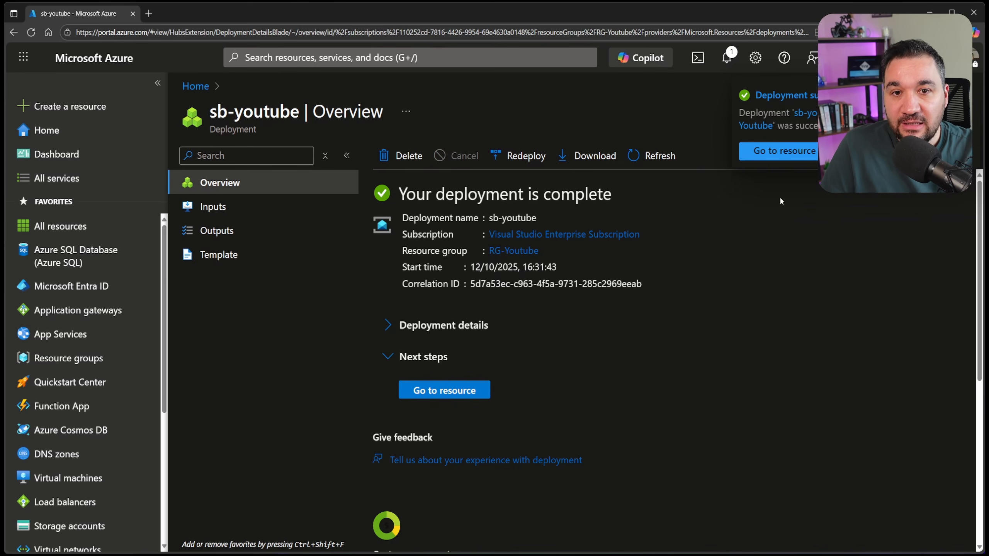
Open the deployed sb-youtube namespace and collapse the portal sidebar, the Settings group and the Essentials section.
left_click(773, 154)
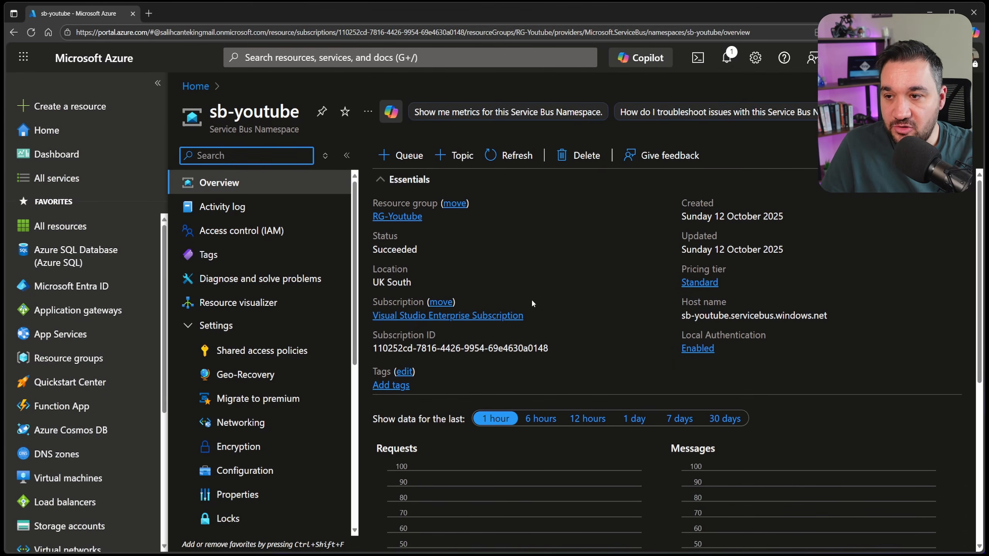
left_click(155, 86)
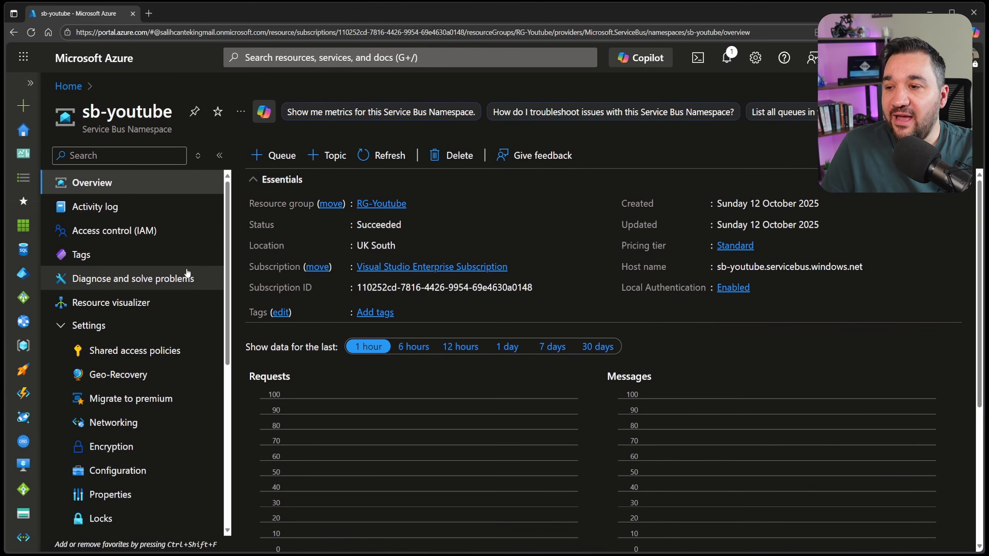
left_click(61, 329)
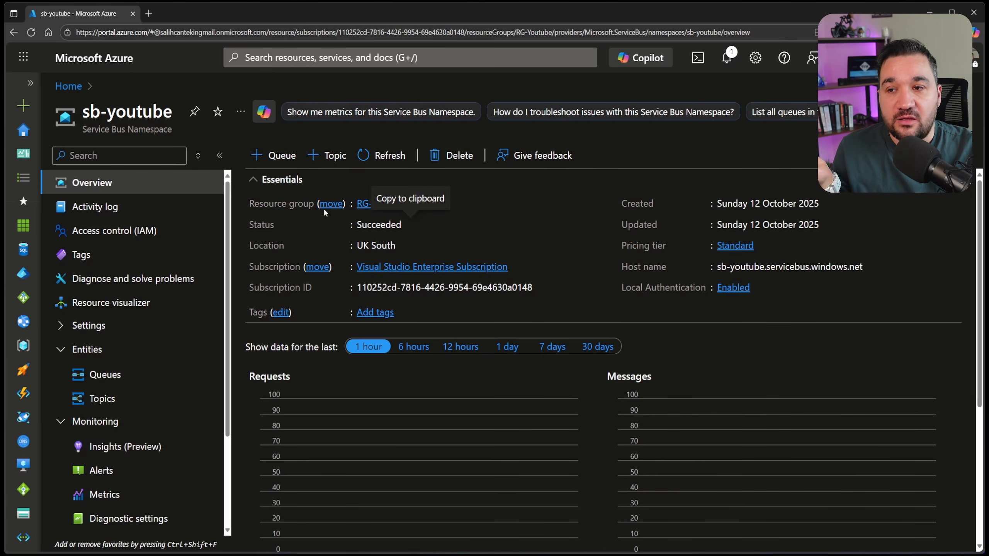
left_click(278, 187)
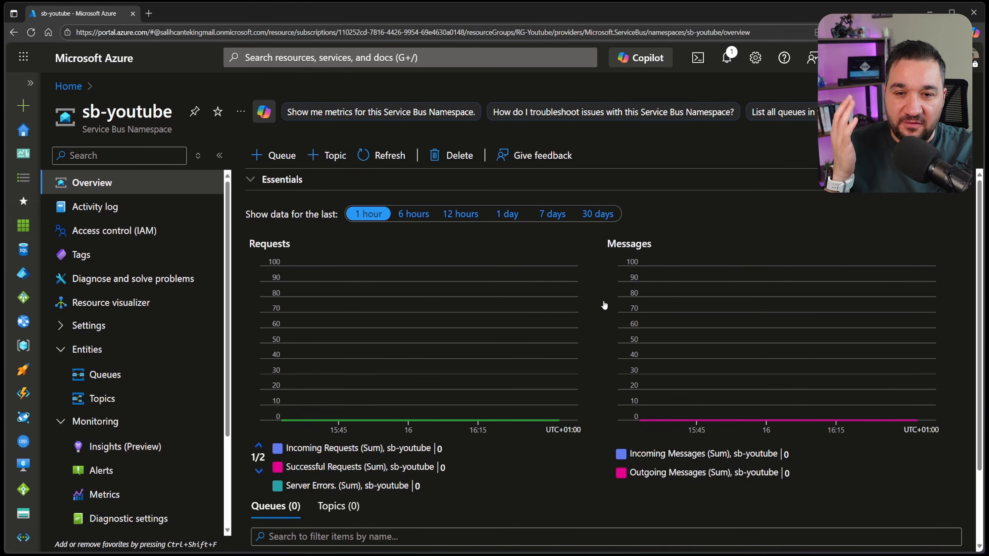
Examine the queues and topics lists on the namespace overview and on their own entity pages.
scroll(606, 306, "down", 2)
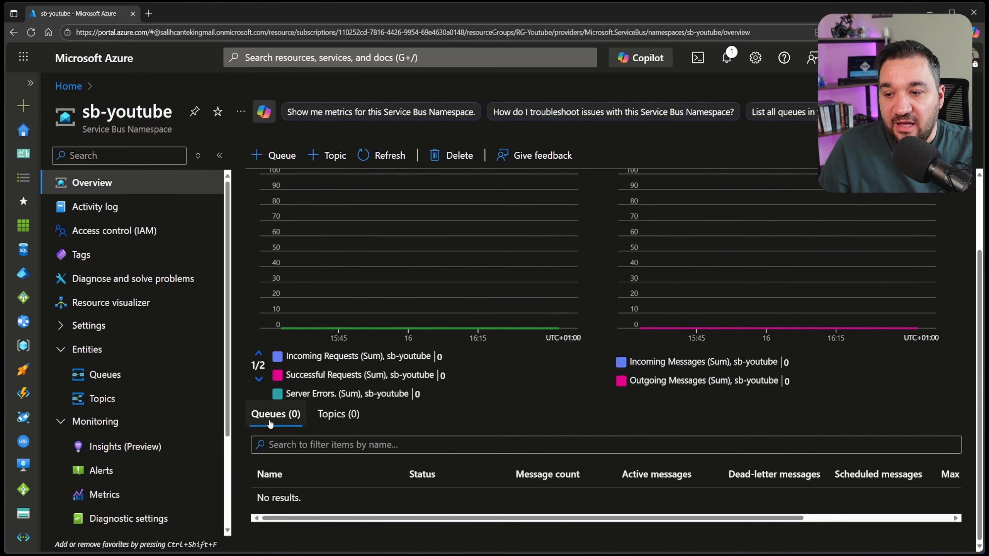
left_click(339, 415)
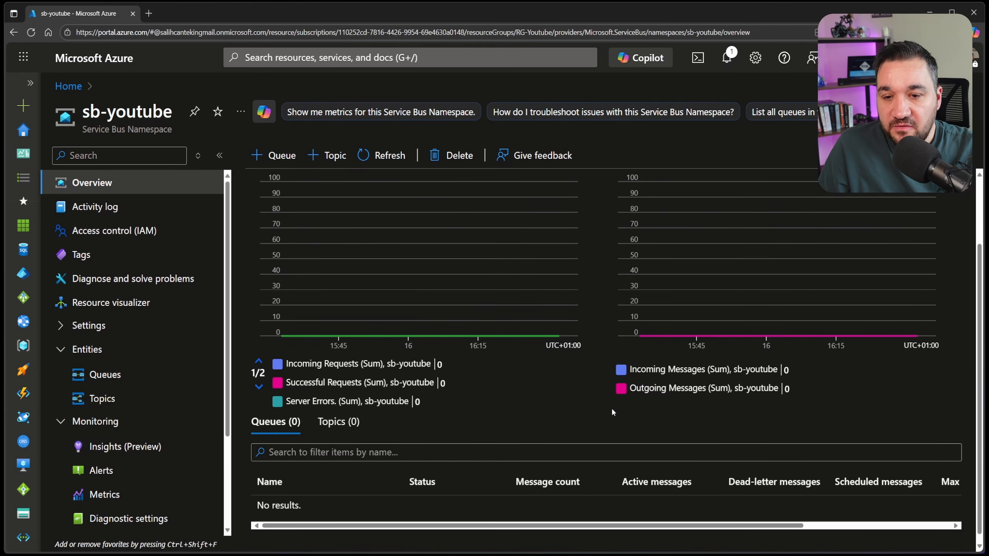
scroll(609, 413, "up", 2)
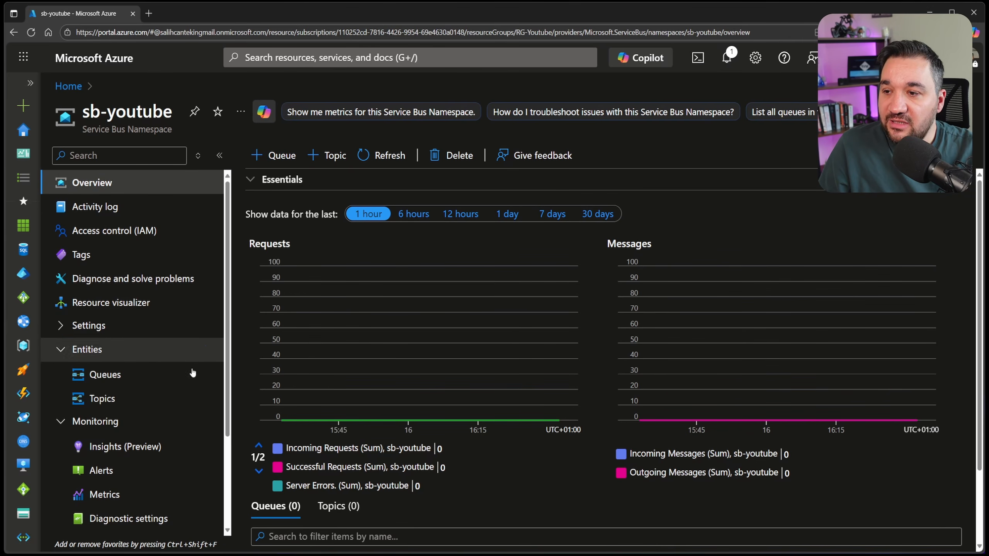
scroll(186, 376, "down", 3)
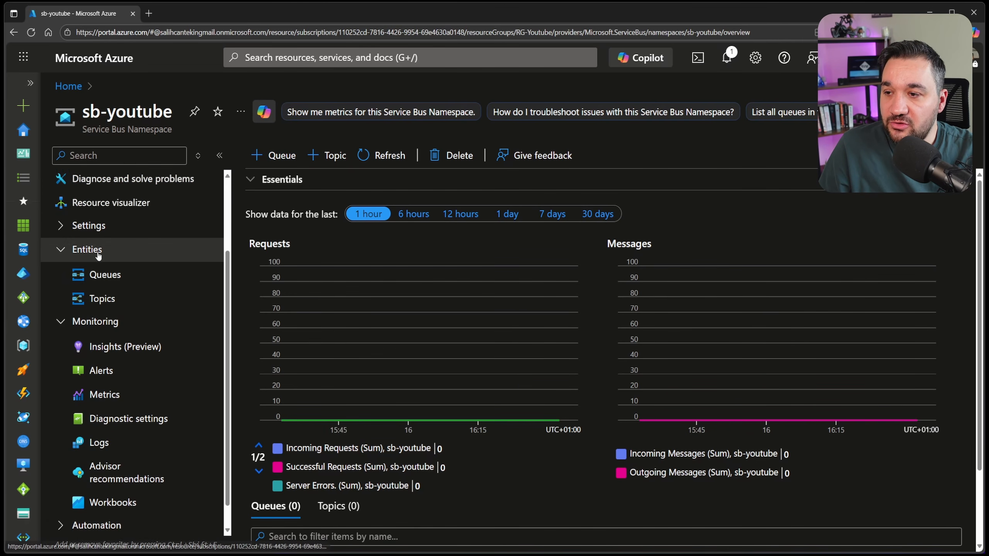
left_click(124, 276)
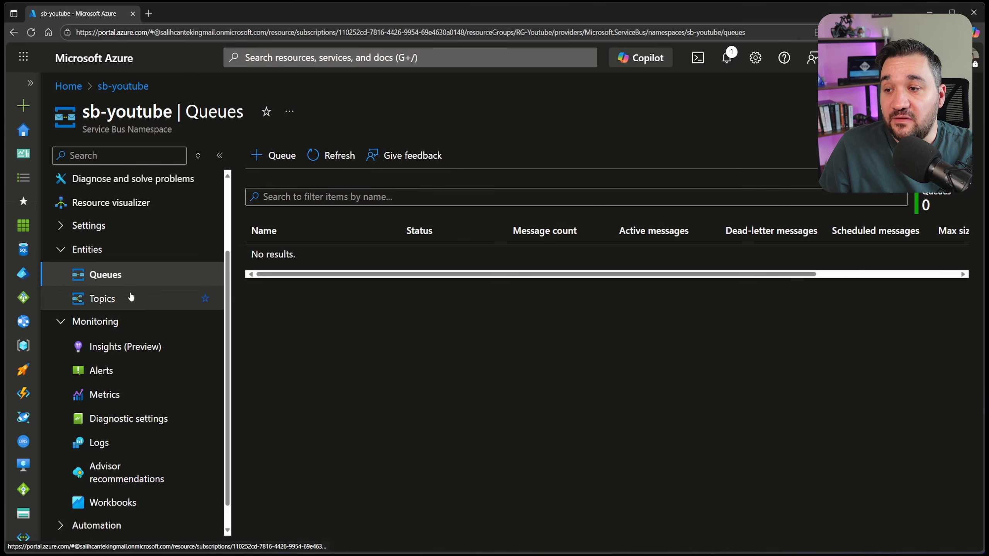
left_click(147, 297)
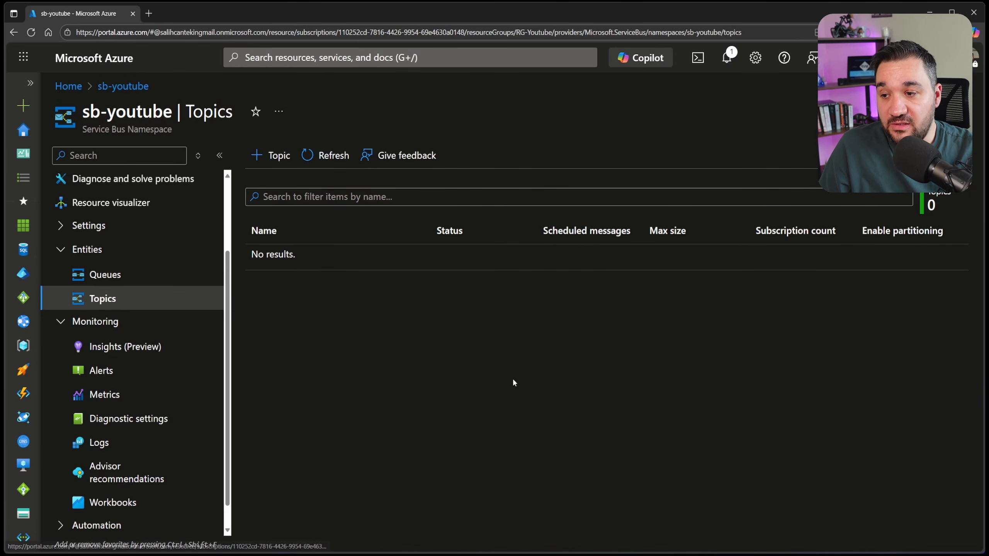
Examine the monitoring insights and chart the Completed Messages metric, checking the available time ranges.
left_click(156, 347)
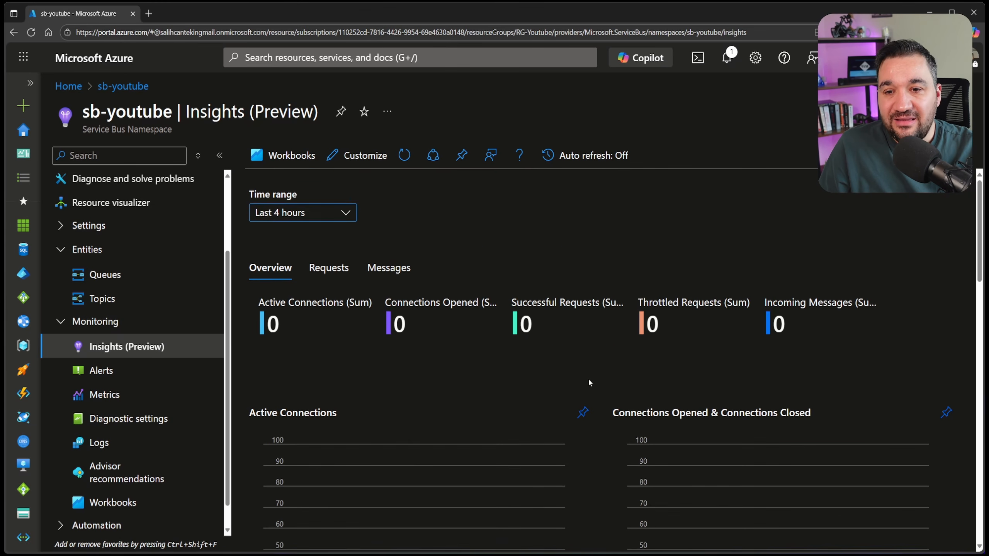
scroll(590, 381, "down", 12)
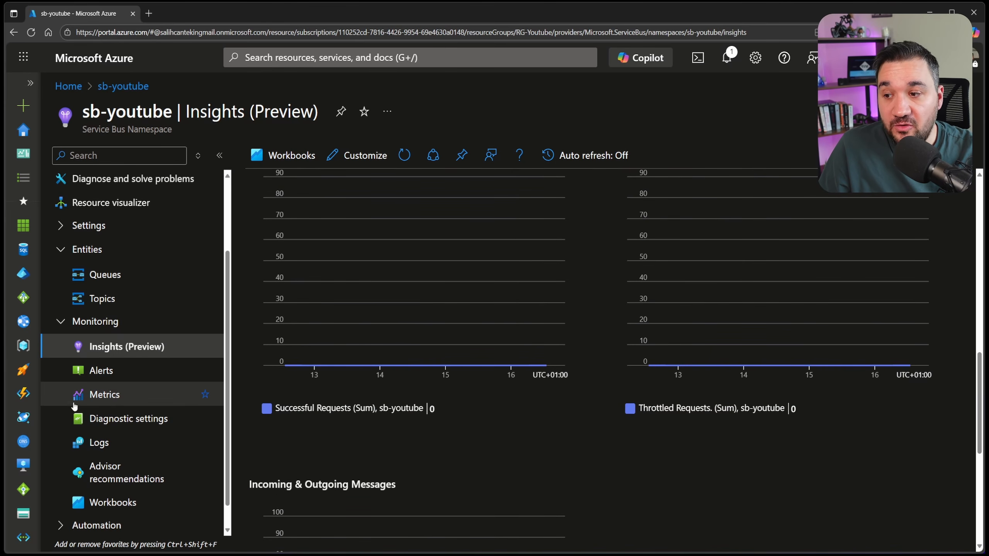
left_click(151, 403)
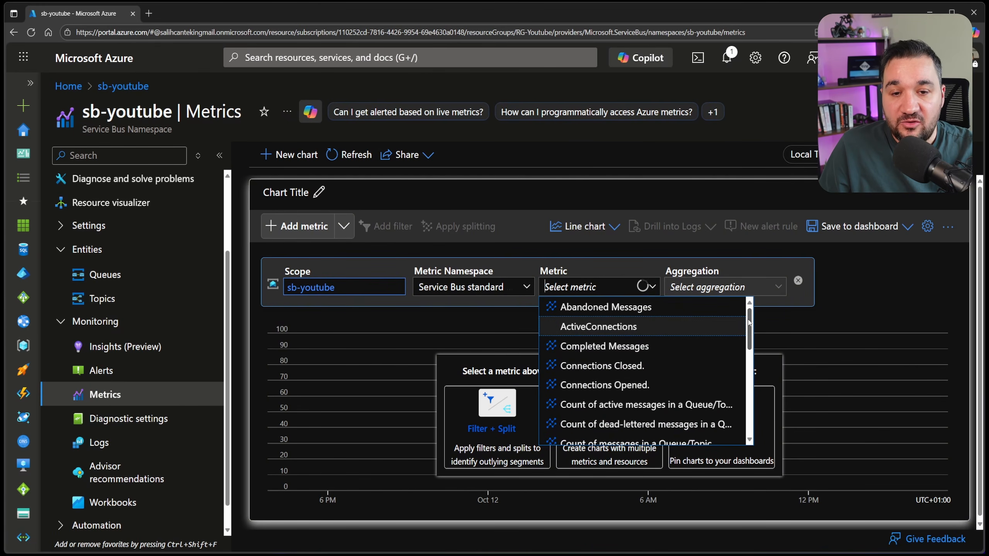
scroll(716, 351, "down", 6)
scroll(740, 310, "up", 6)
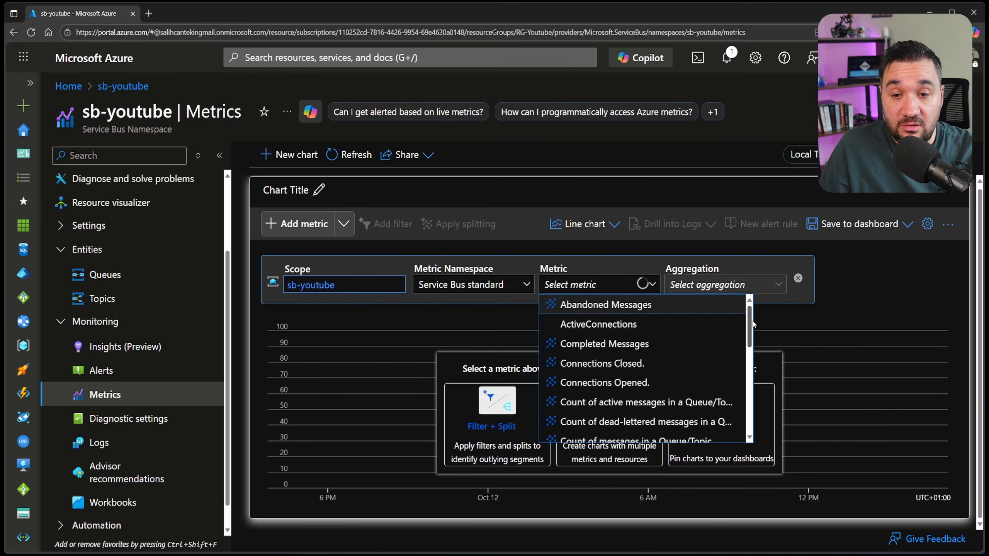
left_click(628, 344)
left_click(849, 155)
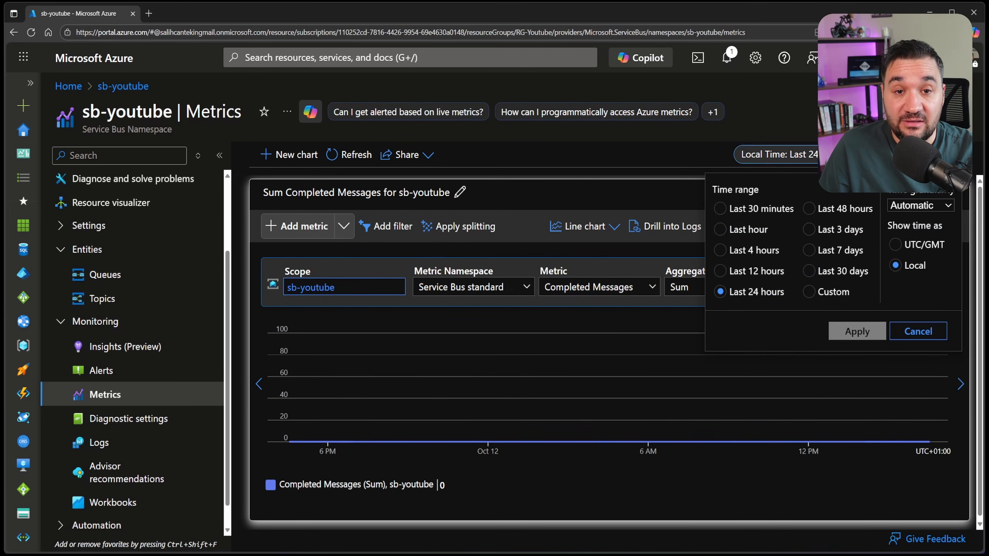
left_click(919, 331)
Open the Queues page of the sb-youtube namespace.
scroll(128, 351, "up", 3)
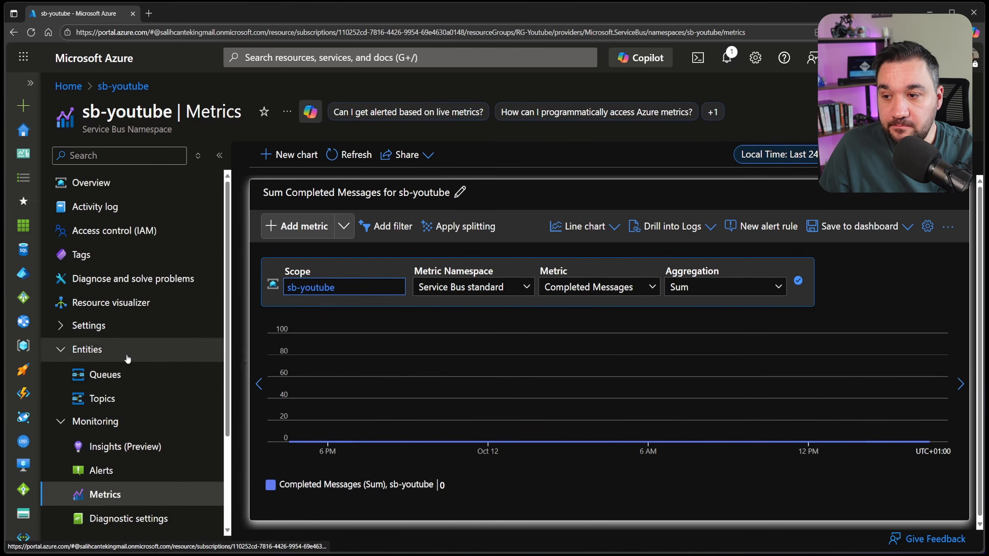
left_click(150, 371)
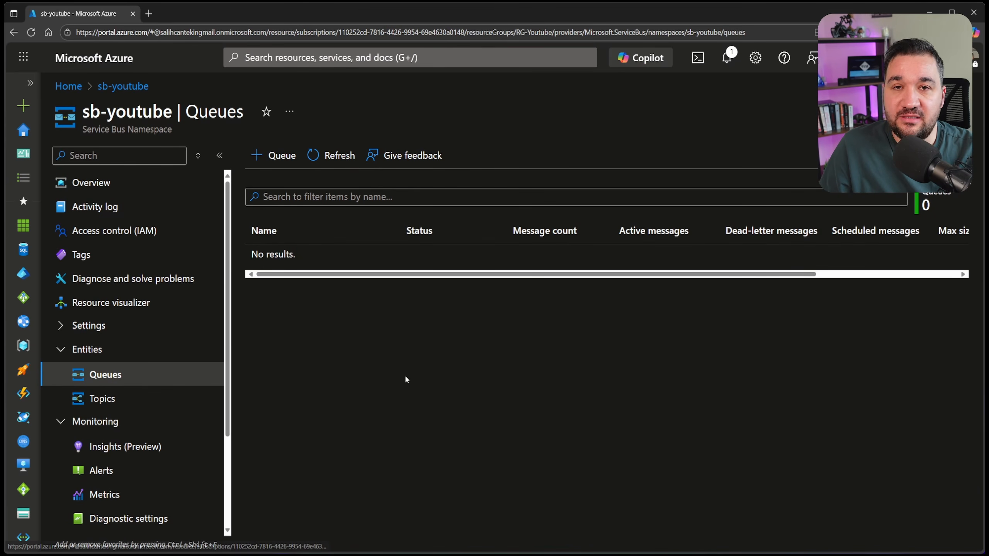
Start a new queue in the sb-youtube namespace, name it q1, and check the available maximum queue sizes.
left_click(274, 155)
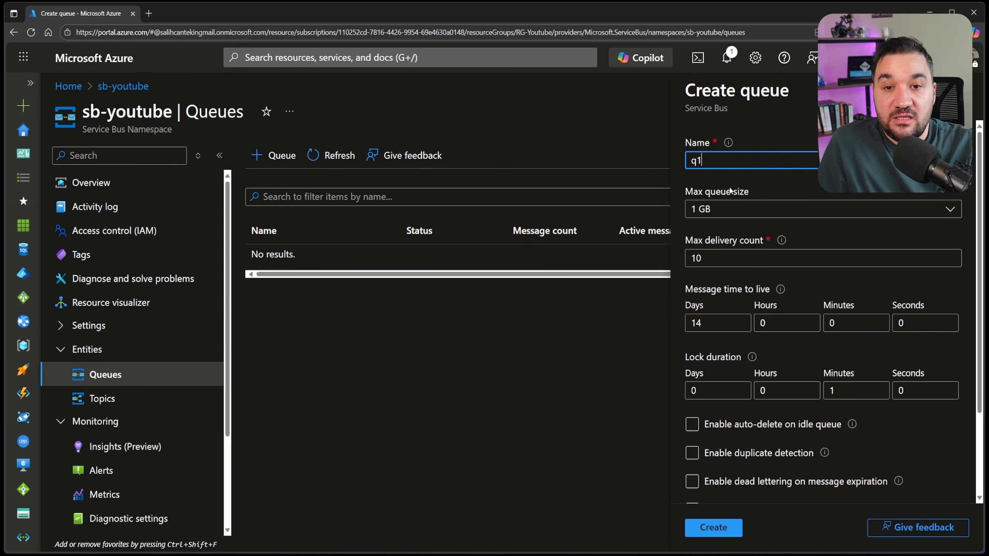
left_click(720, 213)
scroll(738, 292, "down", 3)
scroll(737, 290, "up", 3)
left_click(722, 212)
left_click(729, 198)
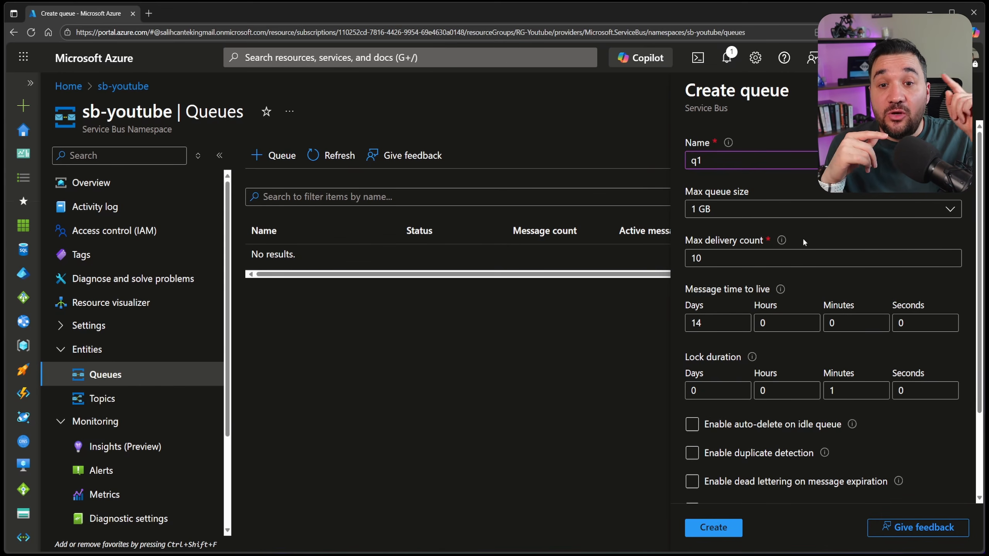
Examine the max delivery count, message time to live and lock duration settings for the new queue.
left_click(784, 255)
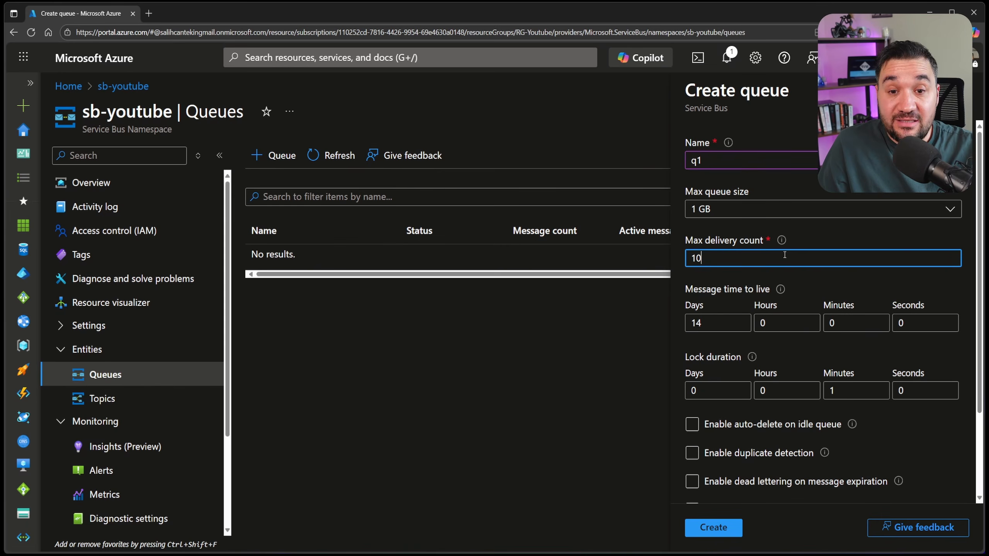
left_click(741, 293)
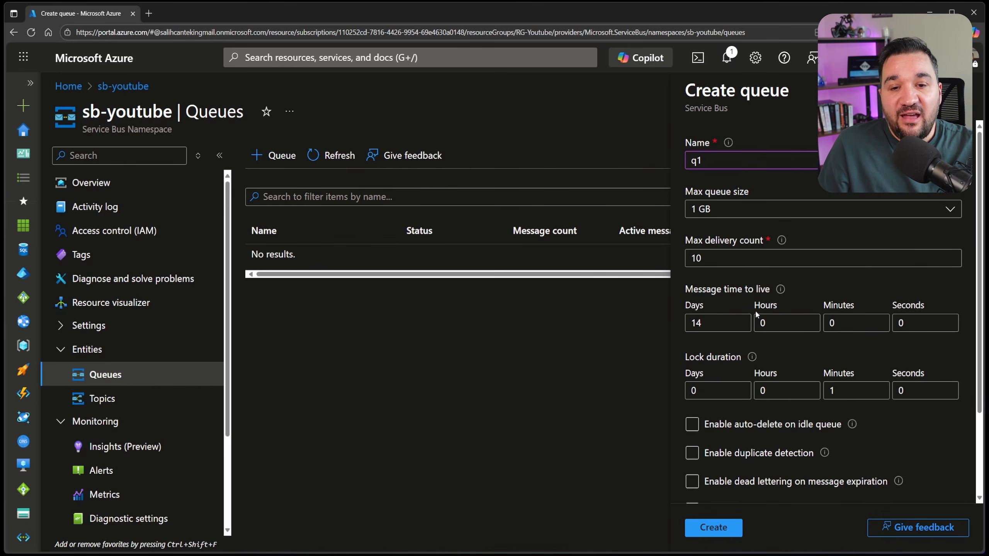
scroll(756, 314, "down", 1)
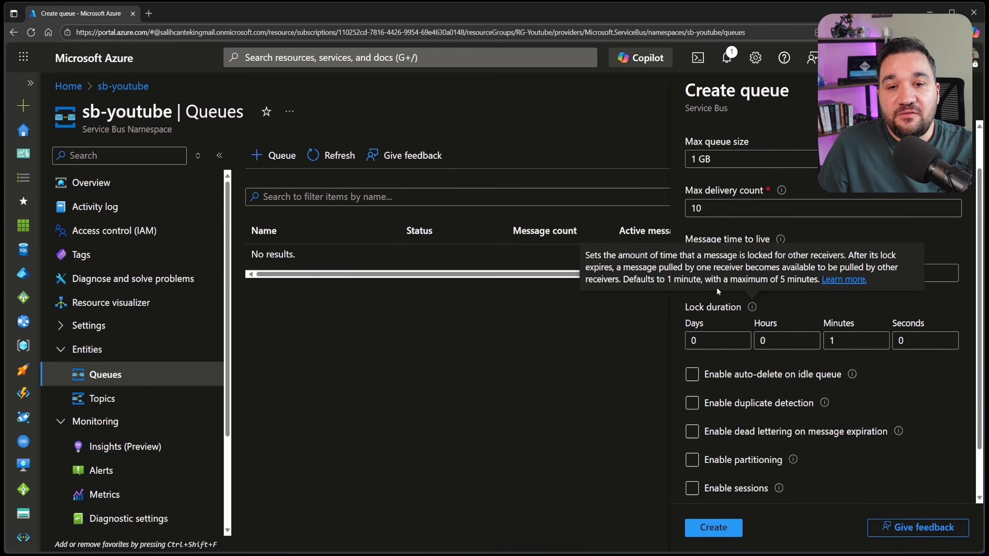
double_click(712, 274)
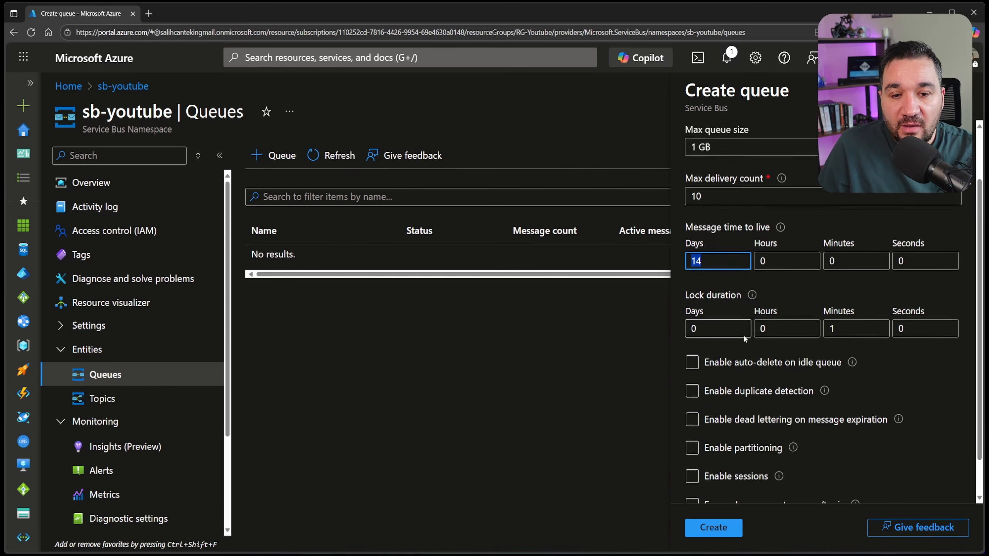
scroll(764, 342, "down", 2)
Try the auto-delete on idle queue and duplicate detection options to inspect their duration fields, turning each back off.
left_click(813, 374)
left_click(788, 318)
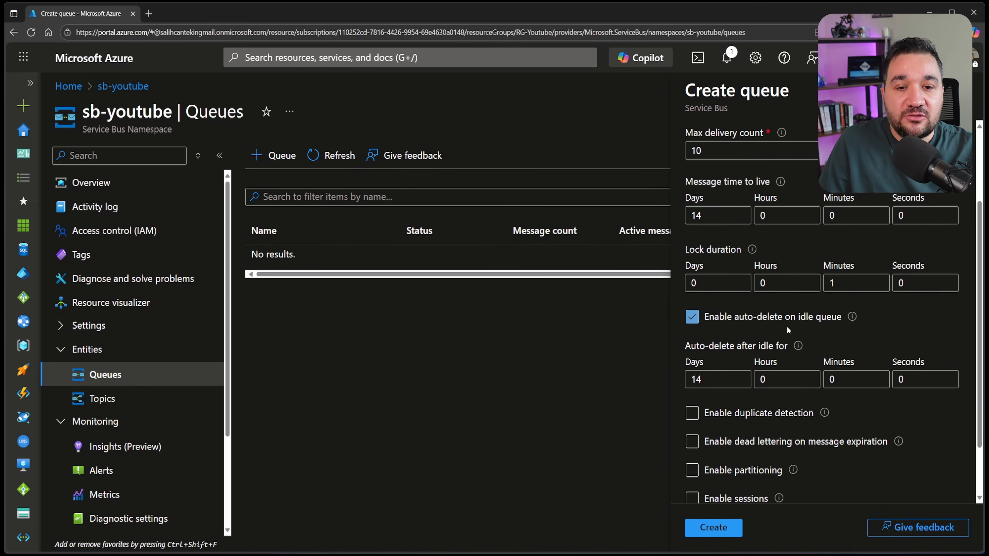
left_click(794, 323)
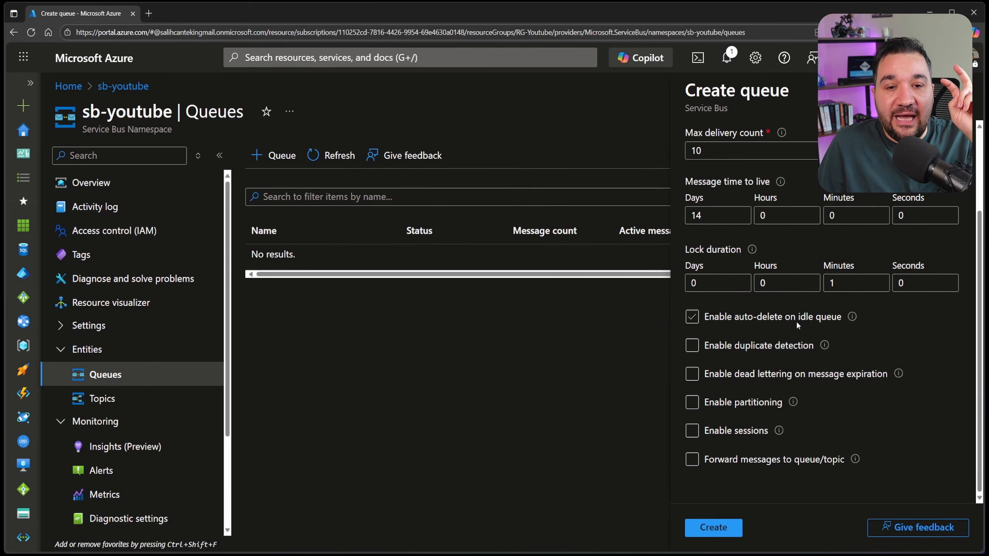
left_click(796, 321)
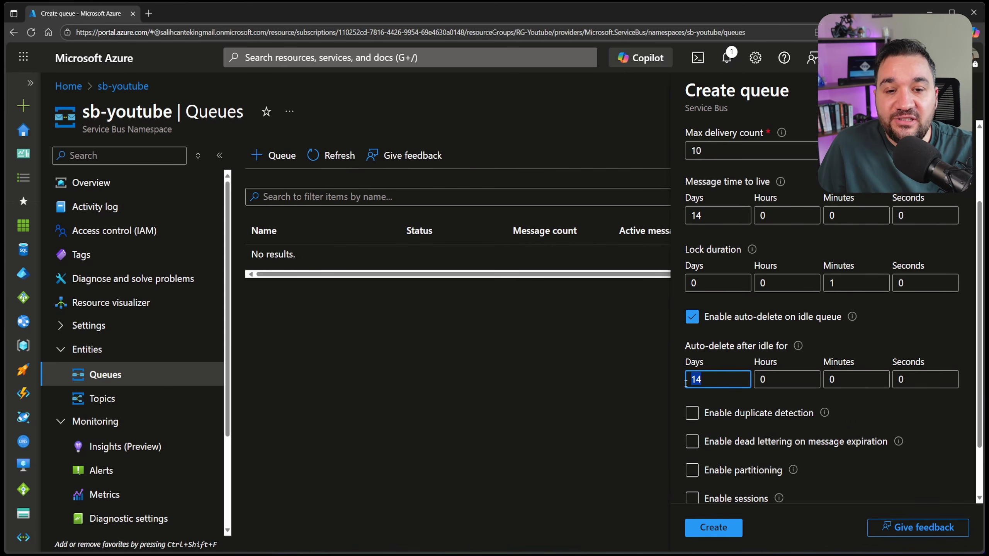
left_click(713, 387)
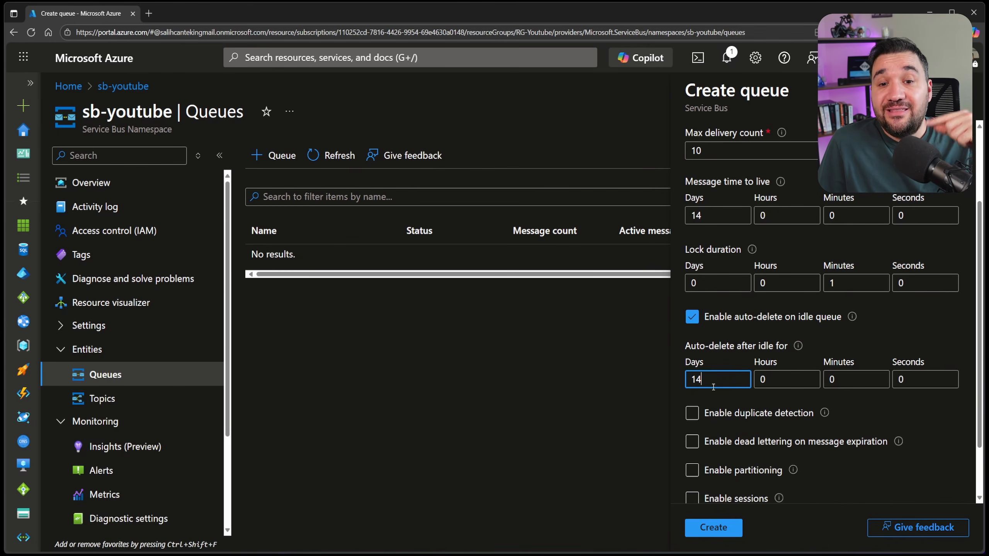
left_click(718, 317)
left_click(740, 373)
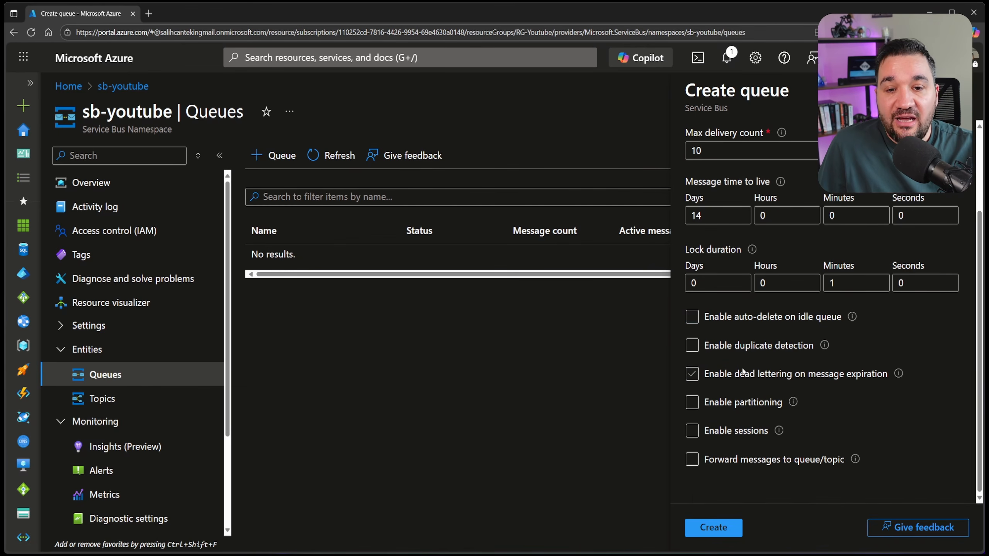
left_click(747, 353)
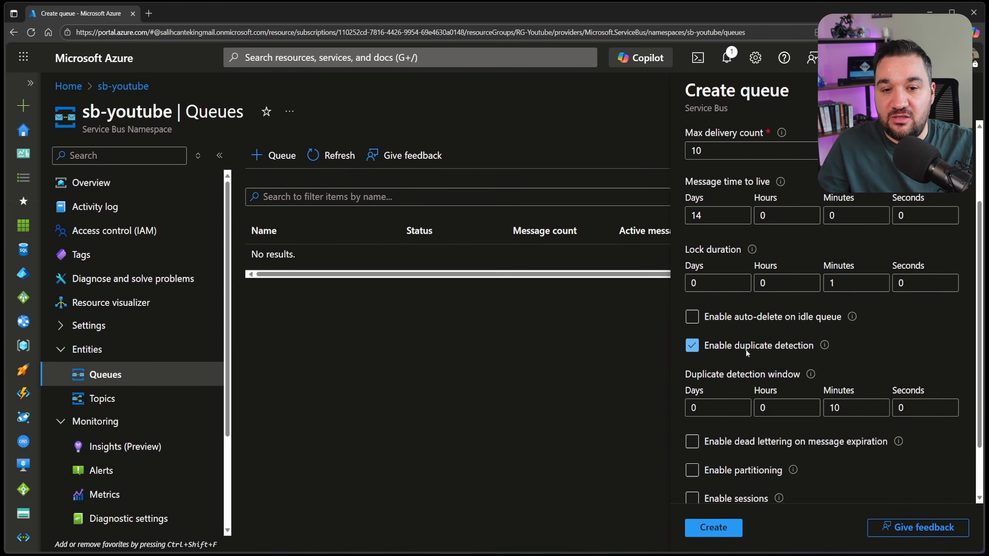
left_click(747, 346)
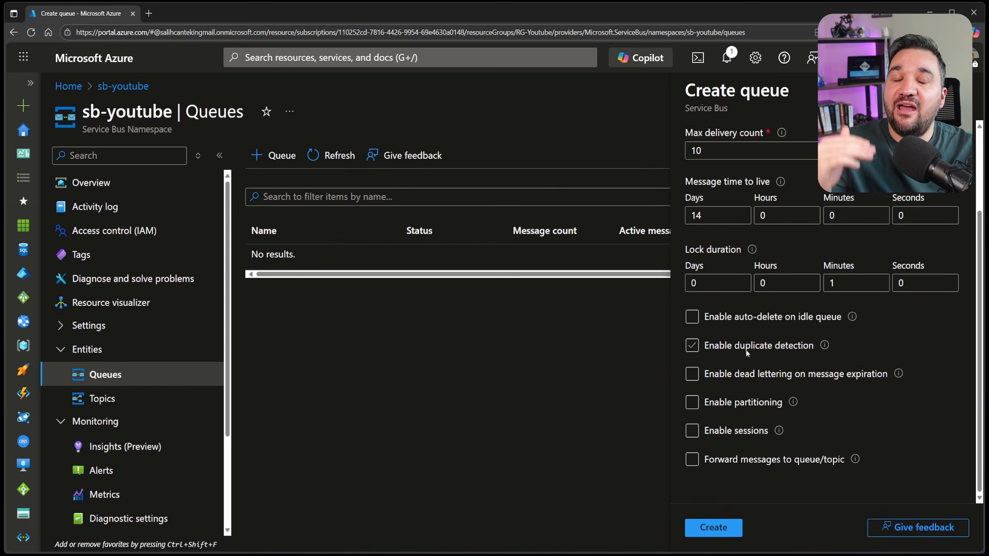
Create the q1 queue with the default settings and open it.
left_click(730, 534)
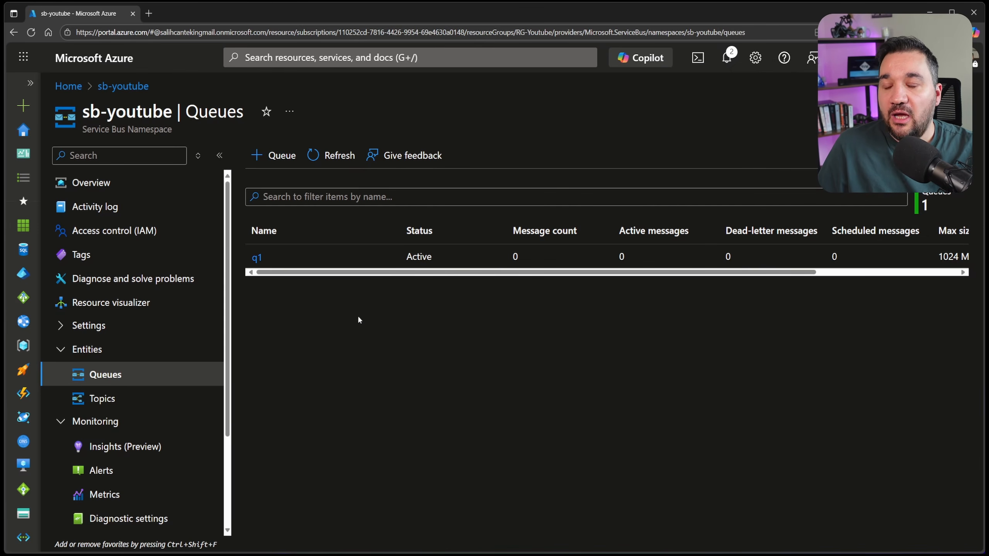
left_click(257, 258)
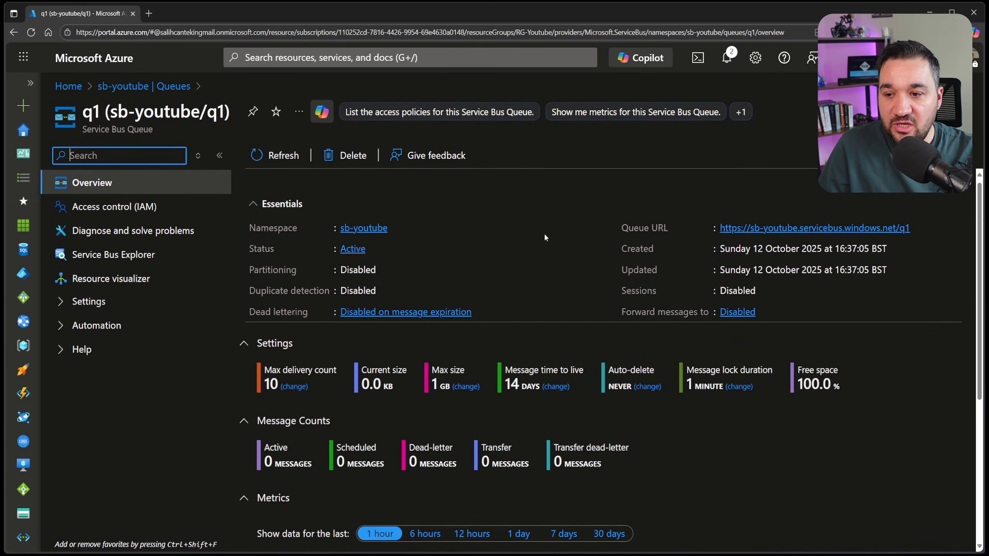
Examine the q1 queue's overview, covering its settings, message counts and the request and message metrics.
scroll(545, 238, "down", 2)
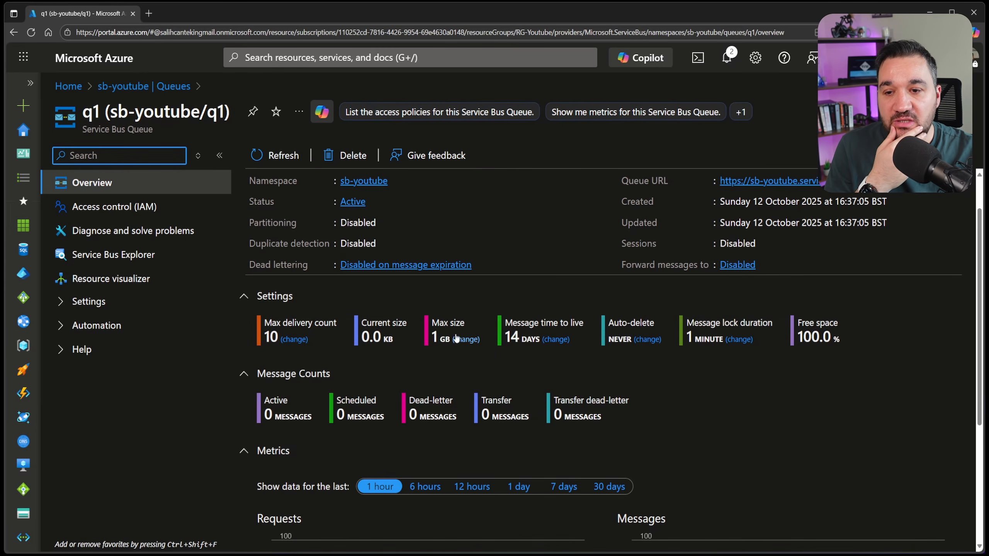
double_click(436, 336)
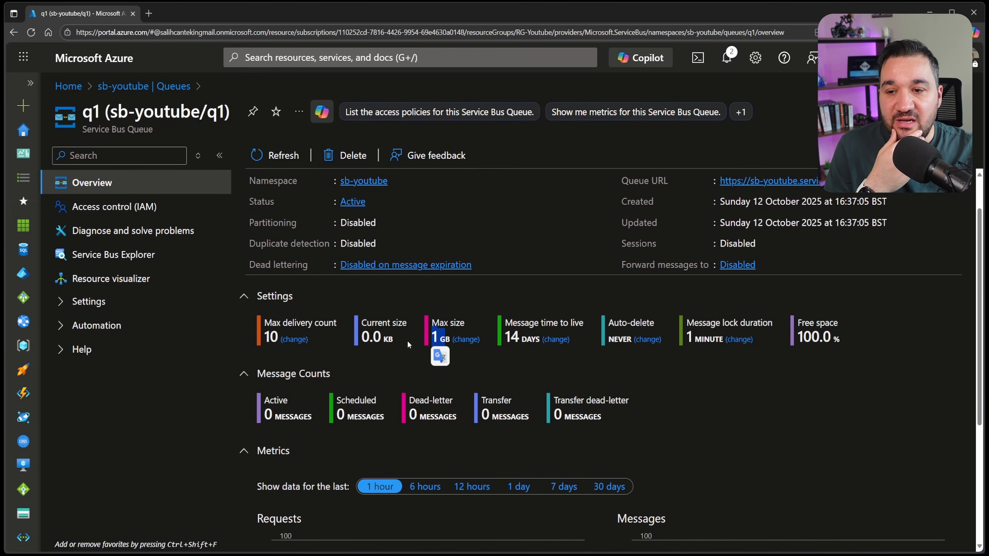
left_click_drag(394, 339, 370, 344)
left_click(568, 323)
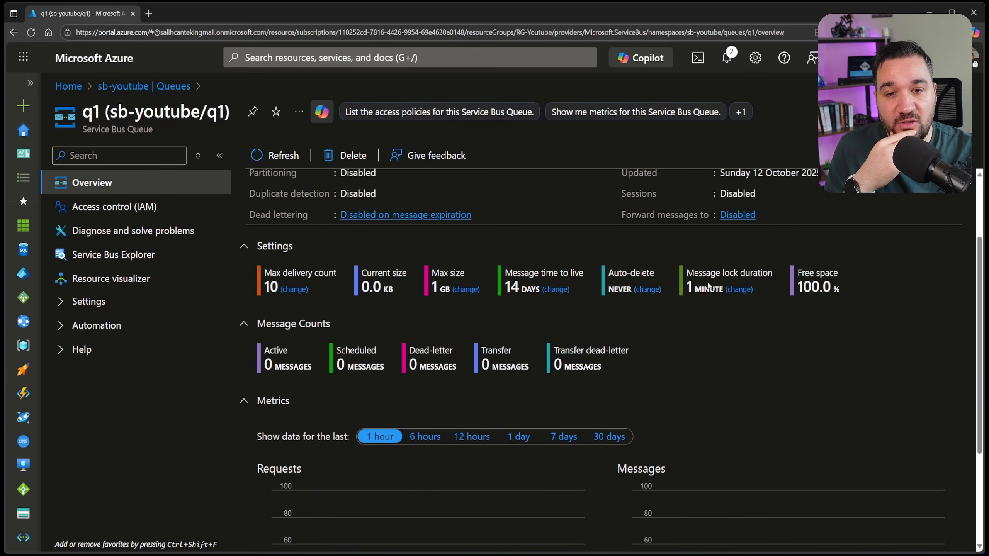
scroll(745, 292, "down", 3)
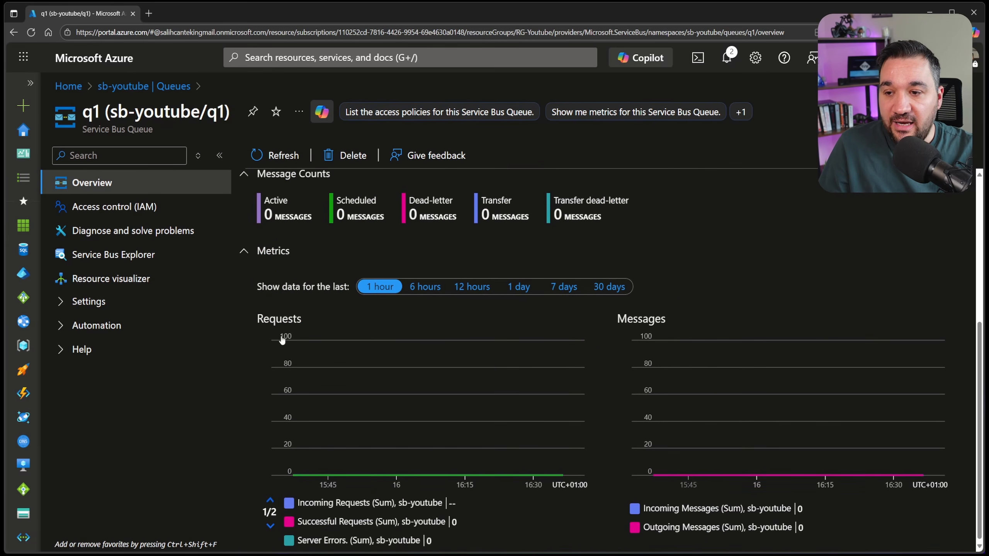
scroll(649, 330, "down", 1)
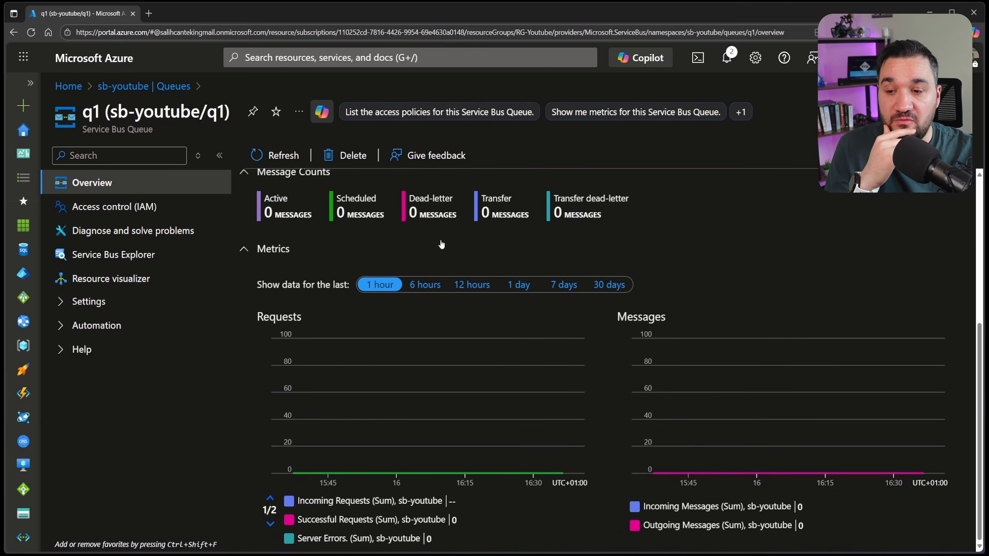
scroll(588, 293, "up", 5)
Open Service Bus Explorer for q1 and compose a text/plain message with the body "test message to q1 from the portal".
left_click(151, 255)
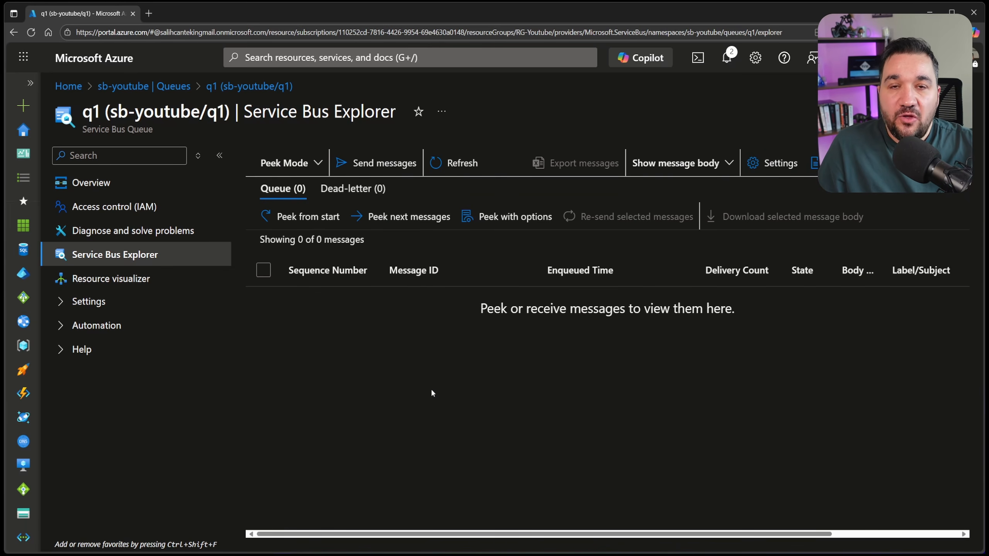
left_click(365, 169)
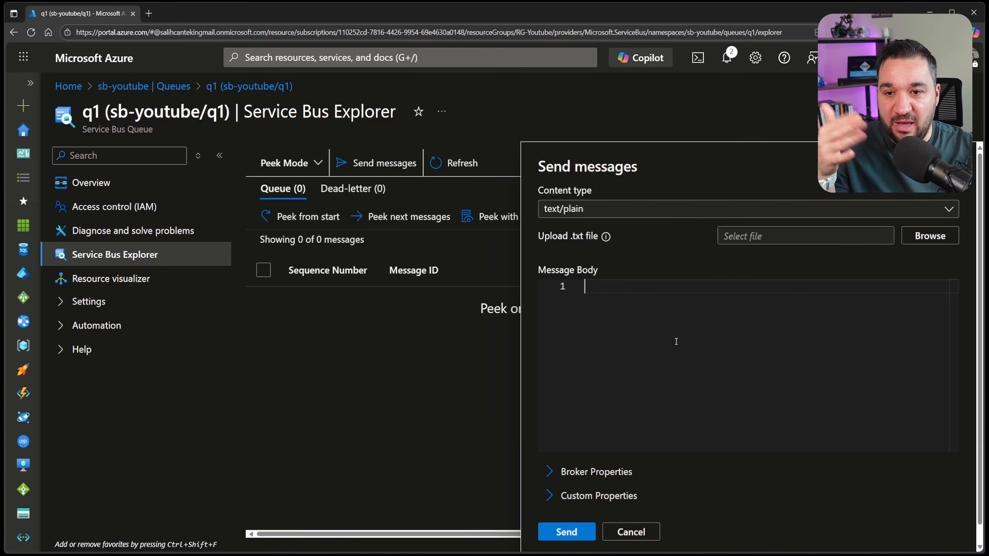
left_click(587, 206)
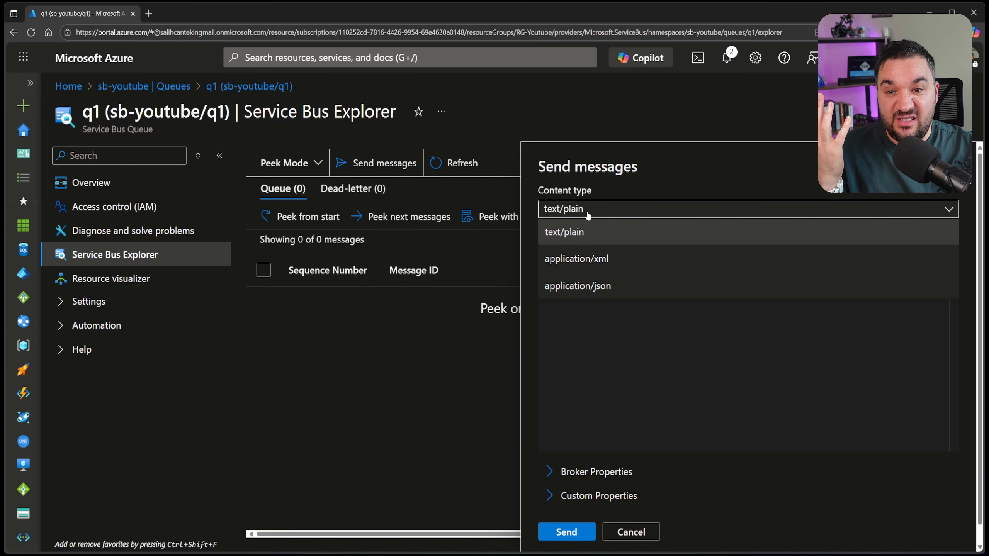
left_click(582, 231)
left_click(607, 319)
type("test messa")
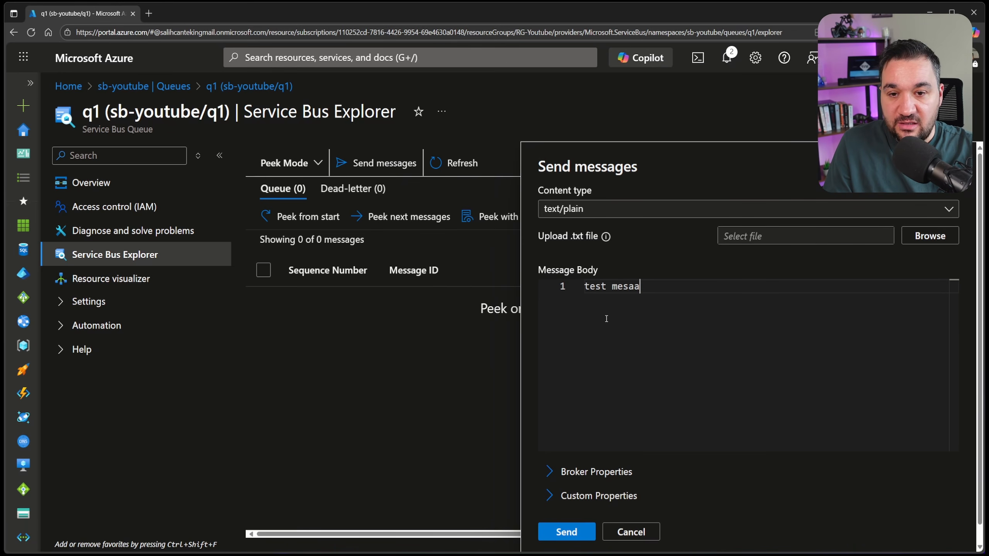
type("ge to 1")
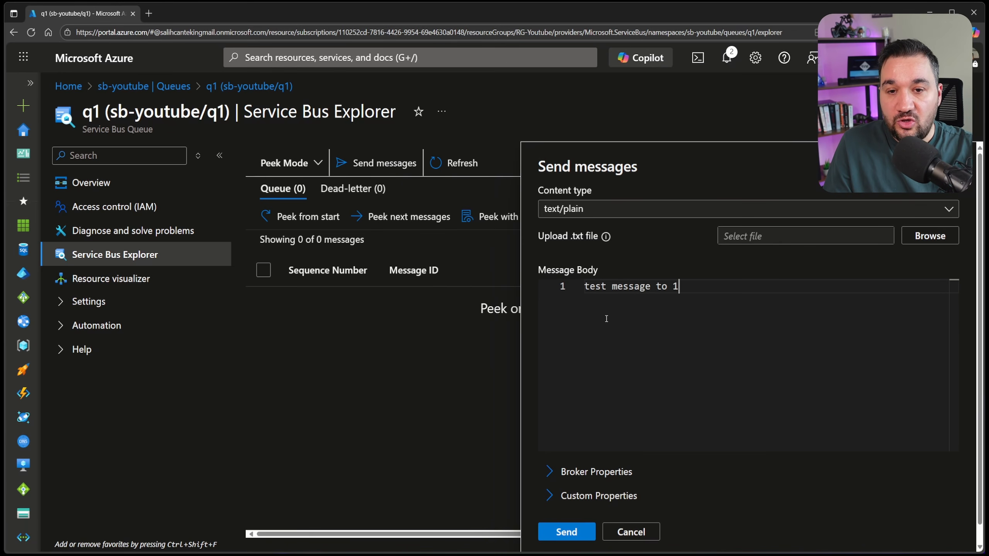
key("BackSpace")
type("q1 from ")
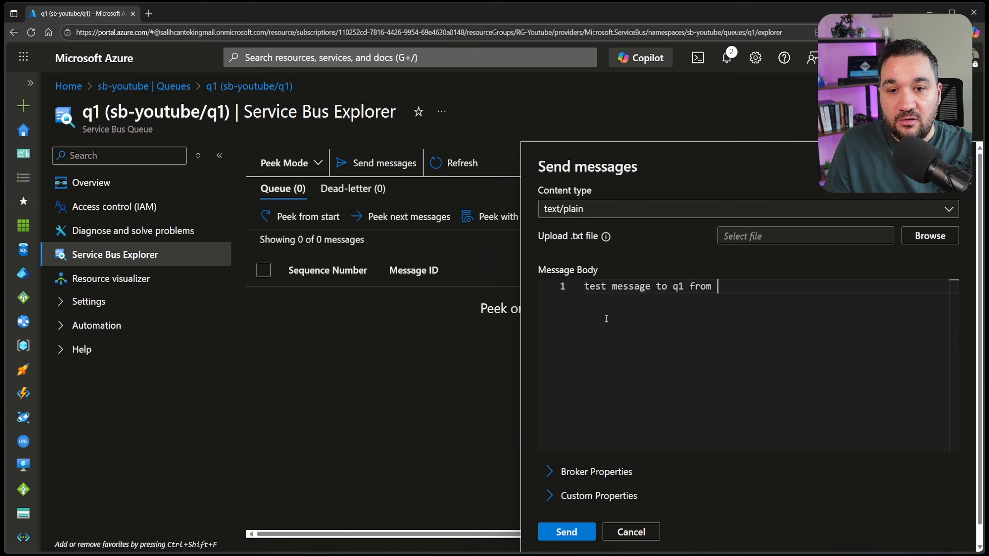
type("the portal")
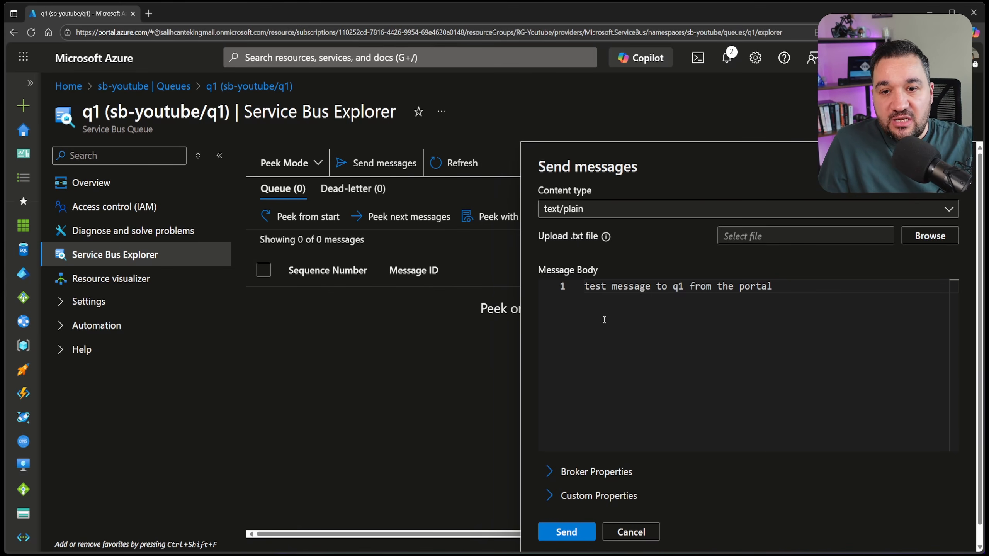
Review the message's content type and body, and examine the fields under Broker Properties before collapsing that section.
left_click_drag(538, 273, 592, 277)
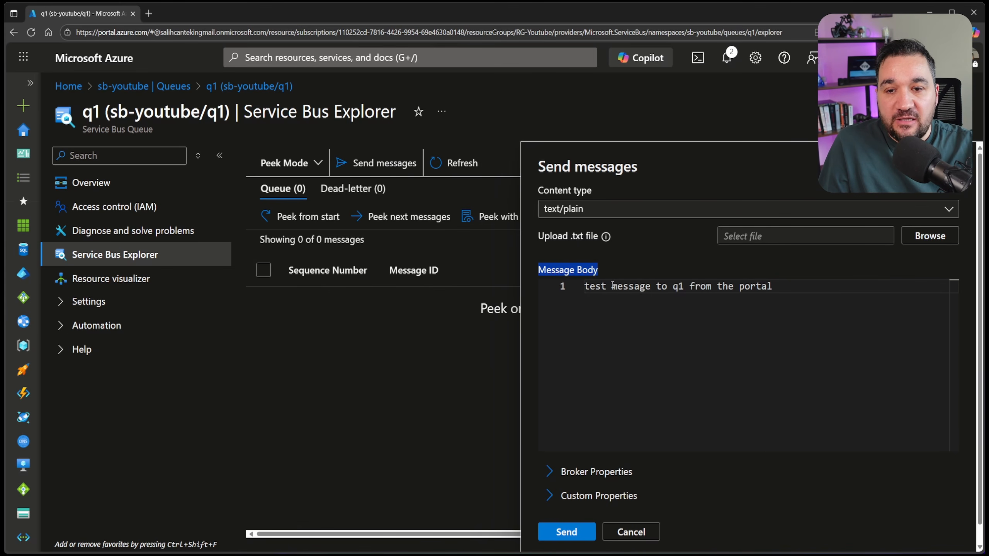
left_click(639, 307)
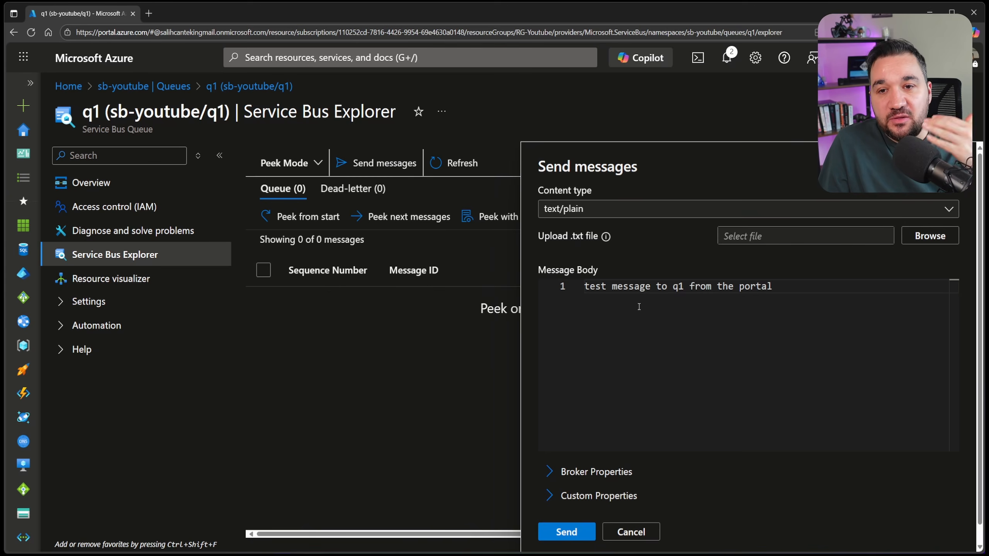
left_click_drag(572, 190, 557, 191)
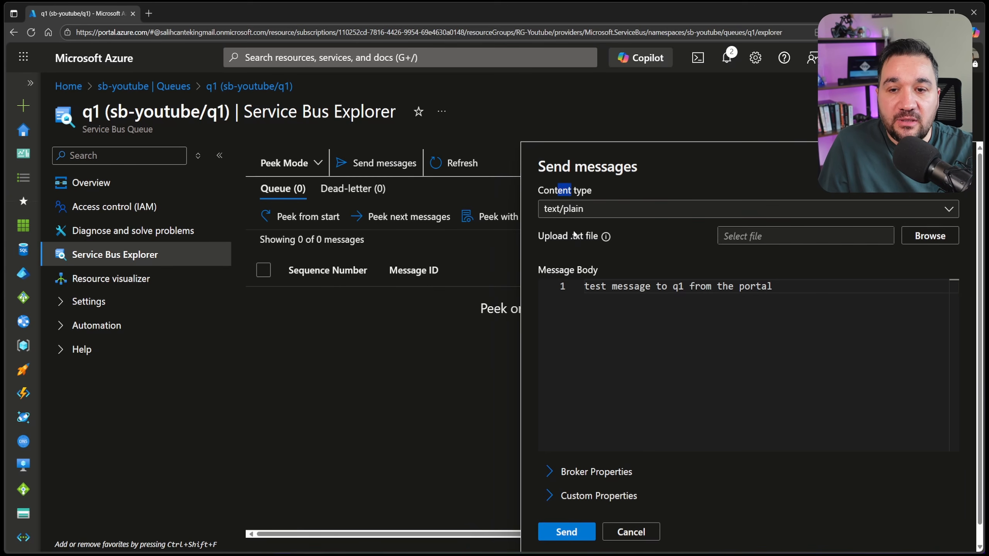
left_click_drag(546, 271, 602, 271)
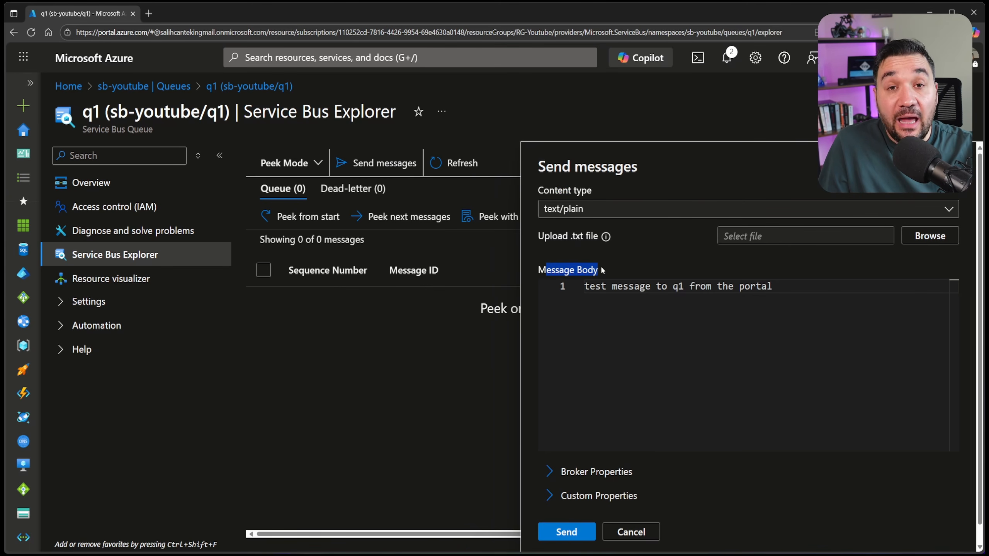
scroll(602, 271, "down", 1)
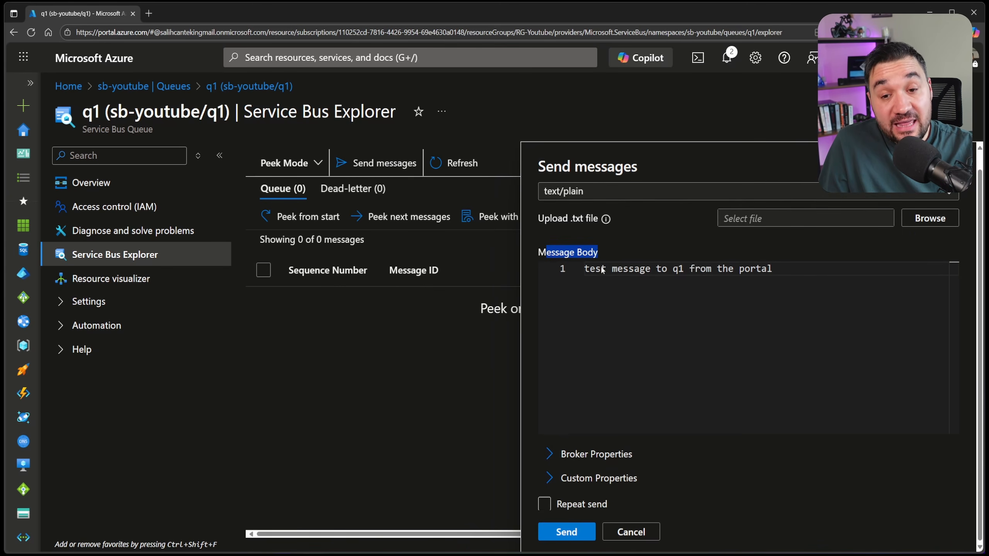
left_click(582, 459)
scroll(582, 459, "down", 5)
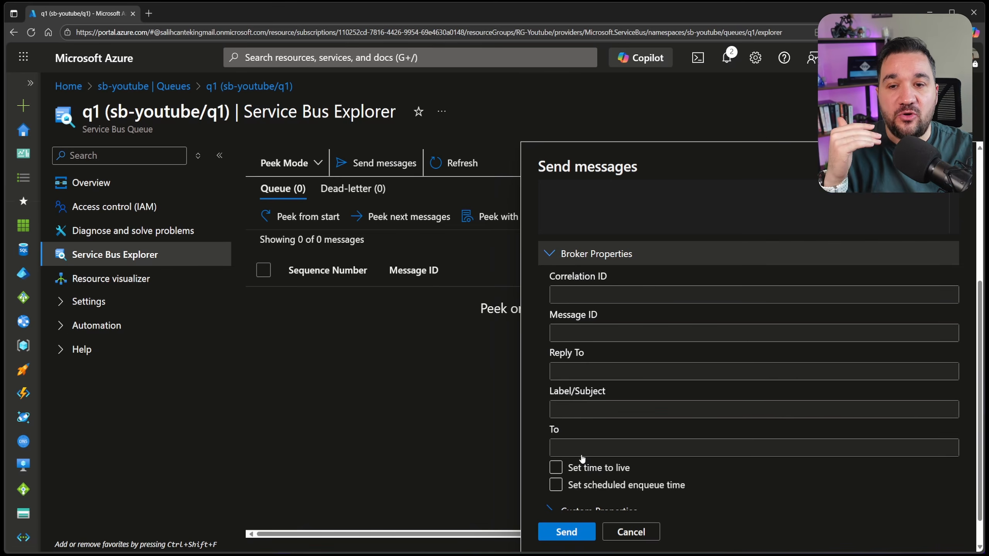
left_click(611, 334)
left_click(592, 372)
left_click(594, 408)
scroll(593, 408, "down", 2)
left_click(588, 414)
left_click(584, 438)
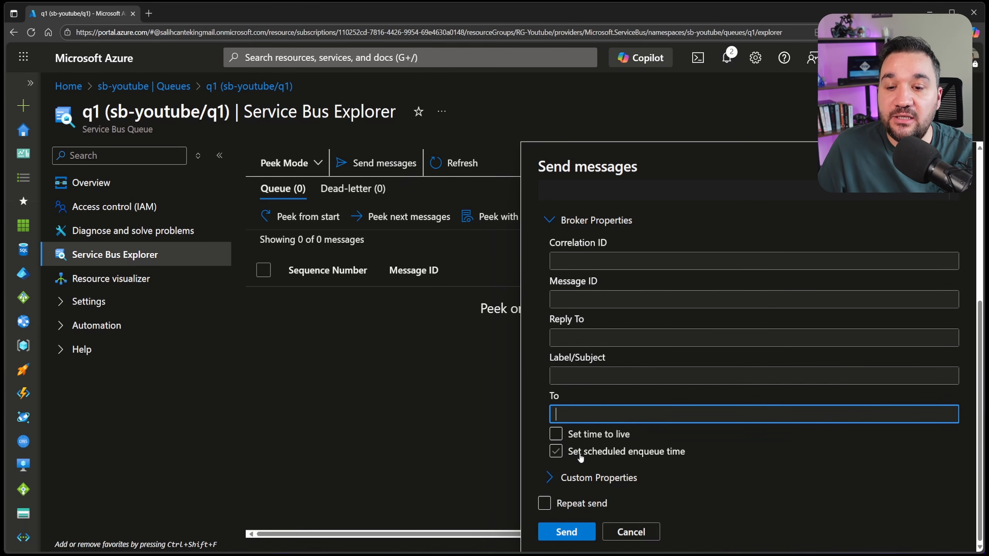
left_click(592, 220)
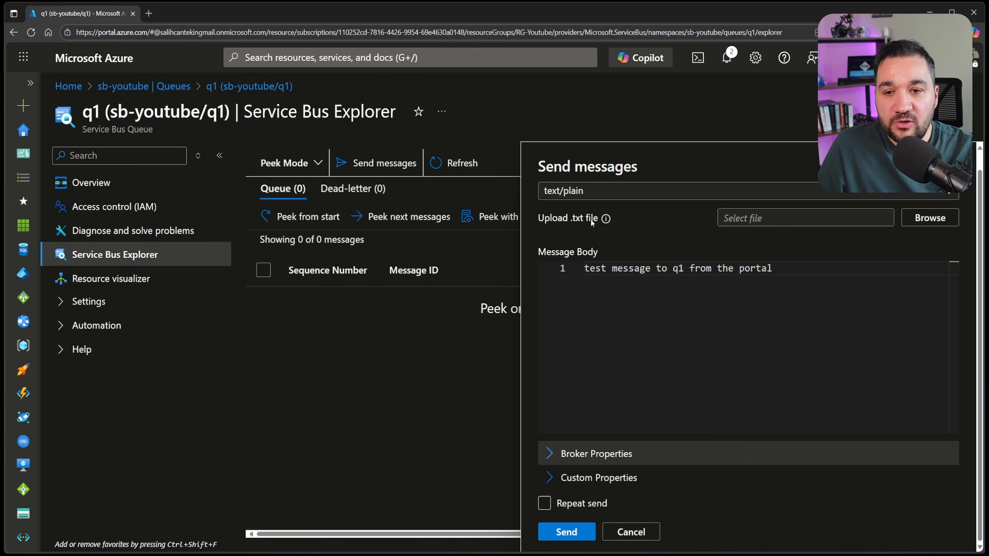
left_click(588, 479)
scroll(588, 480, "down", 2)
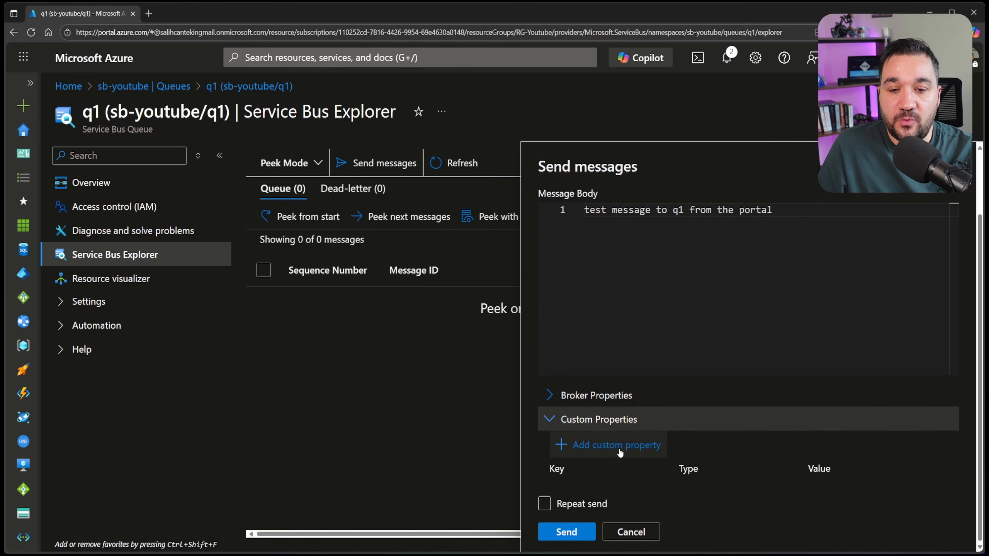
left_click(619, 450)
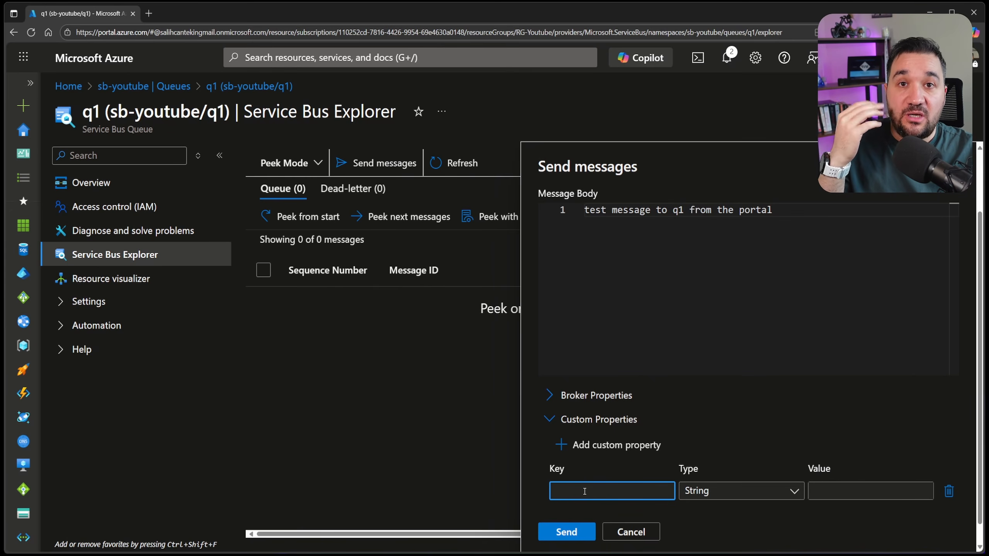
scroll(584, 491, "down", 1)
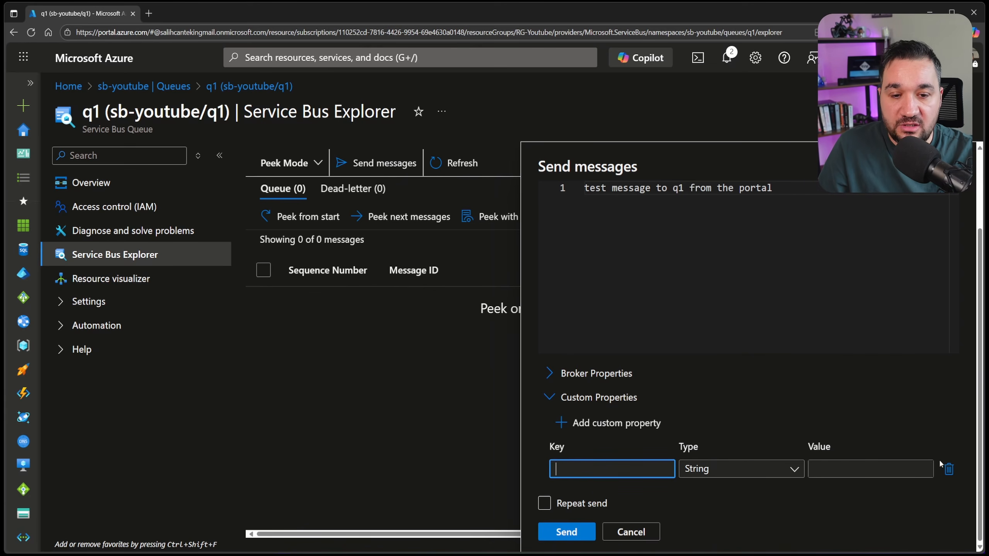
left_click(949, 469)
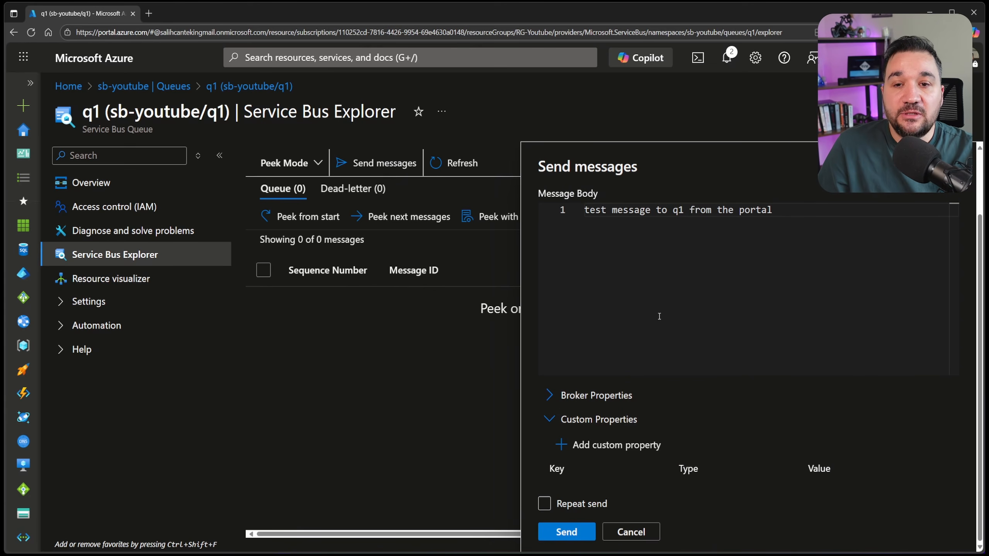
Send the composed message to q1 and check the dead-letter view before returning to the queue's messages.
left_click(572, 532)
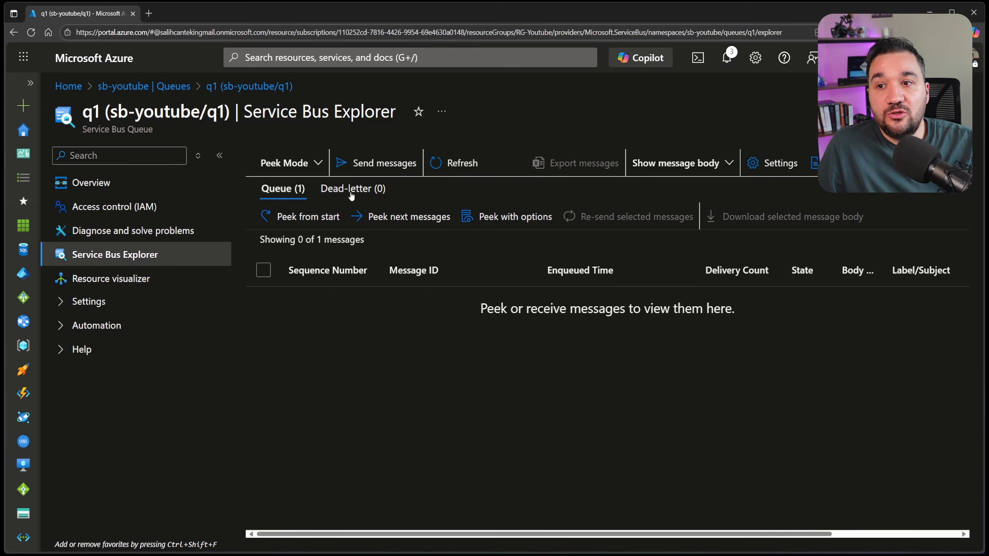
left_click(352, 196)
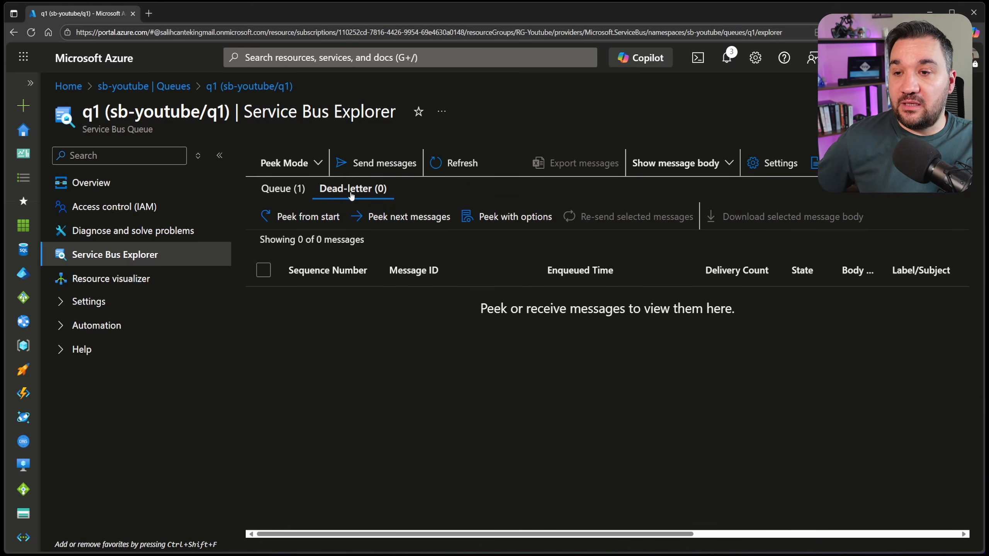
left_click(299, 195)
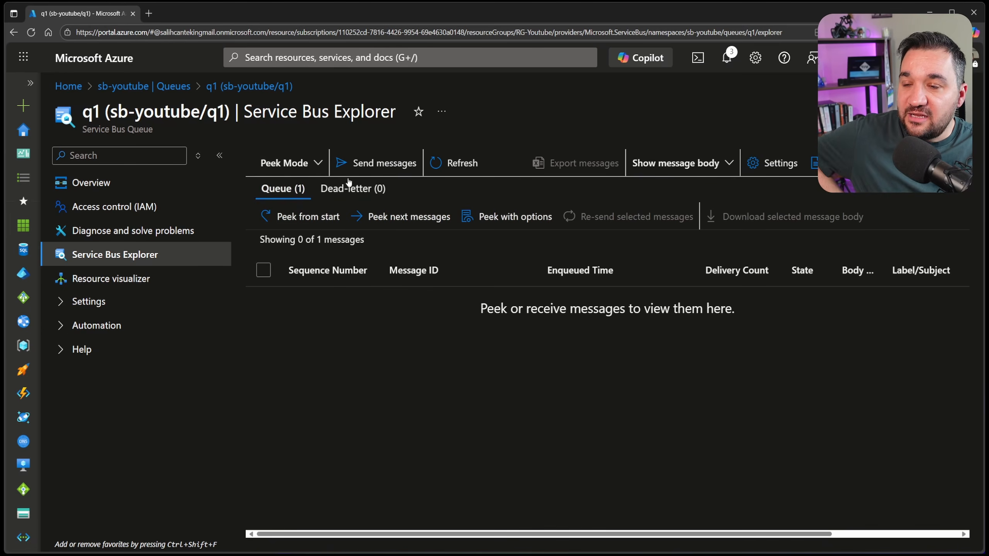
Peek q1 from the start and examine the message's body, broker properties and custom properties.
left_click(308, 216)
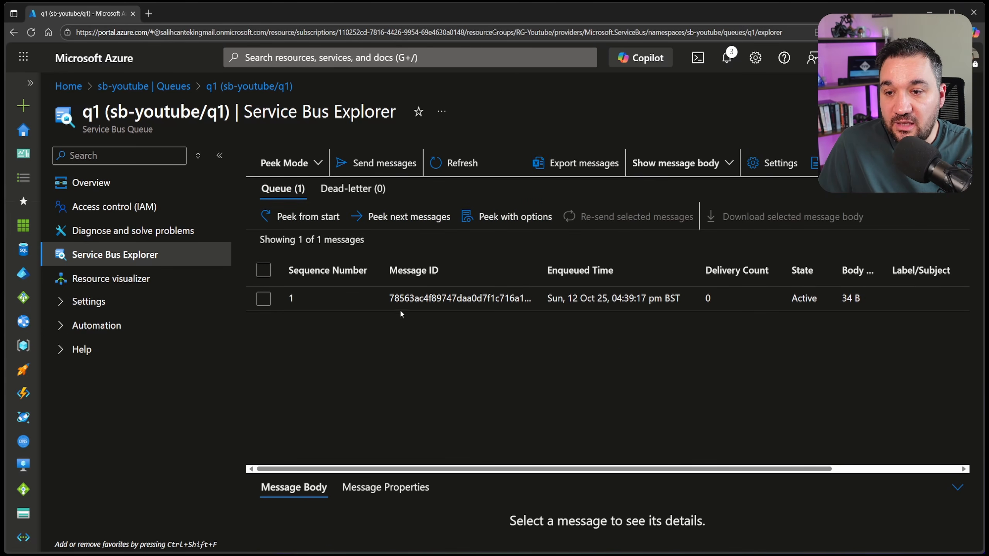
left_click(400, 299)
left_click_drag(432, 507, 243, 509)
scroll(472, 487, "down", 3)
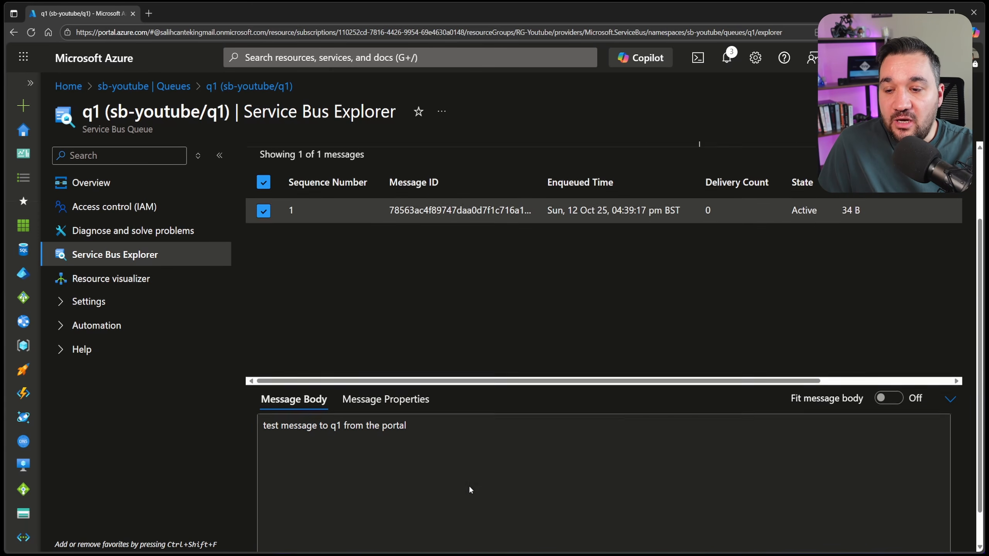
left_click(385, 351)
scroll(369, 390, "down", 1)
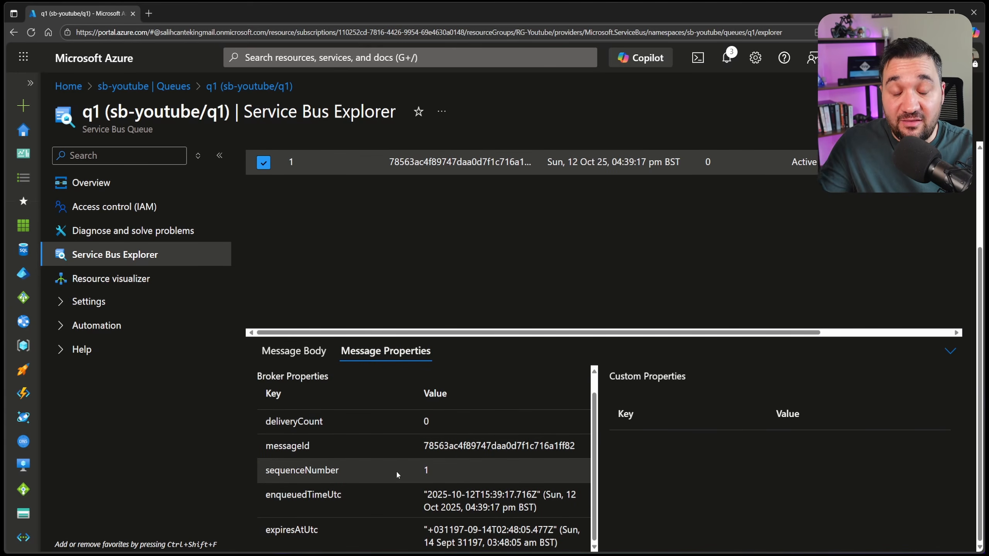
double_click(440, 444)
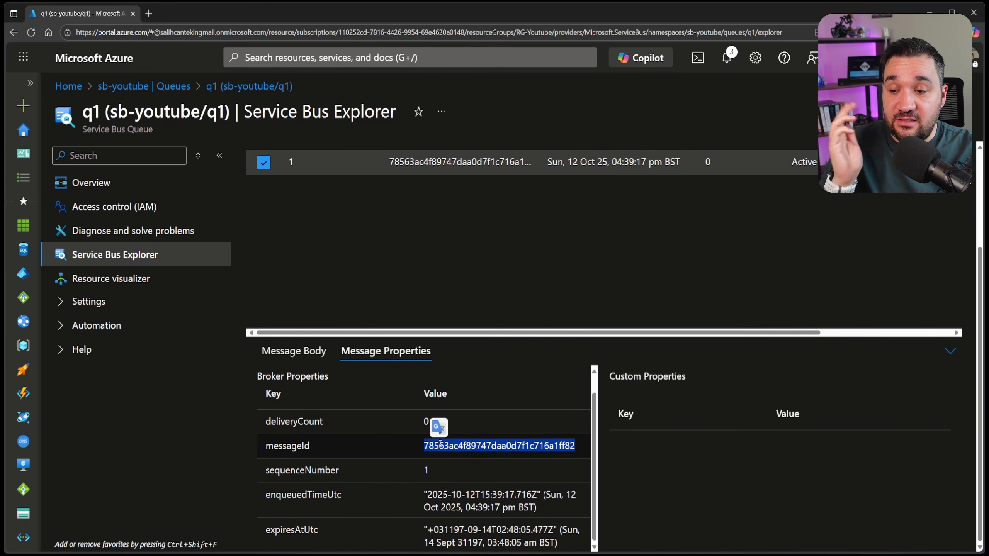
left_click(339, 418)
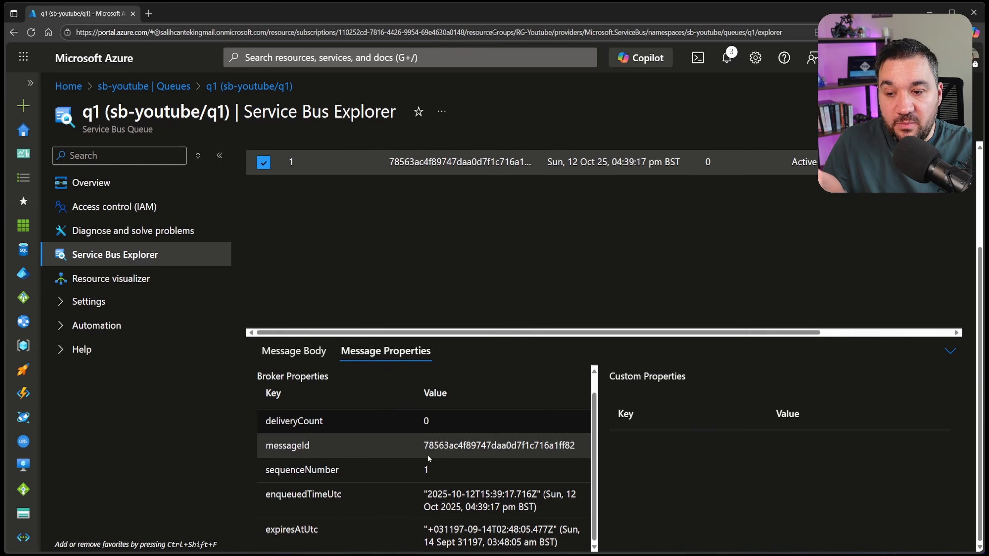
scroll(412, 495, "up", 1)
left_click(293, 352)
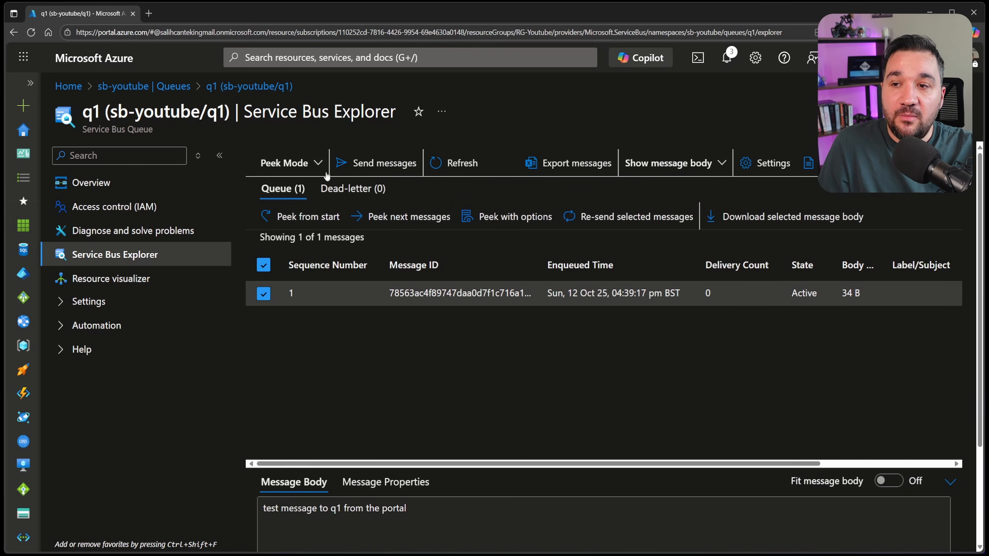
Switch q1 to Receive Mode and receive messages with ReceiveAndDelete, setting the number of messages to receive to 10.
left_click(285, 166)
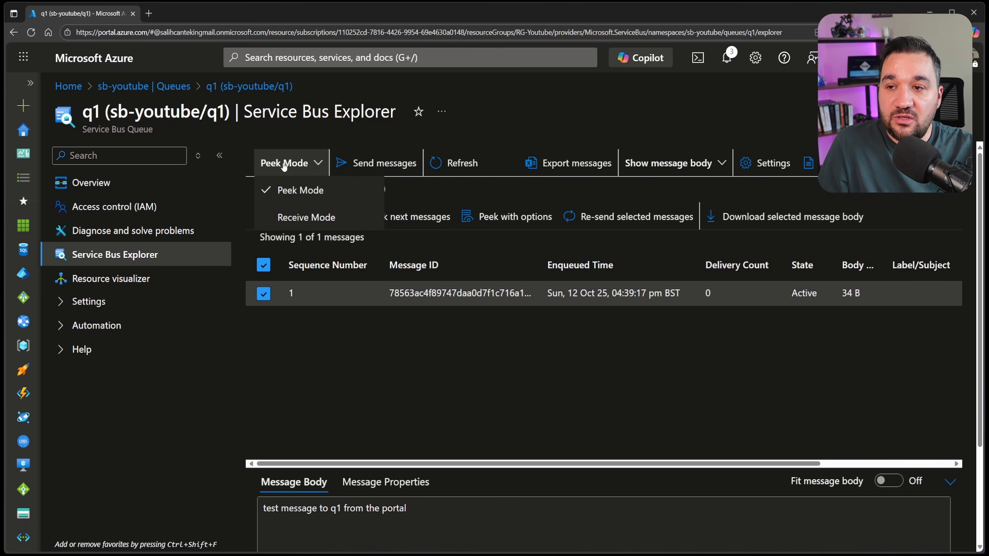
left_click(302, 217)
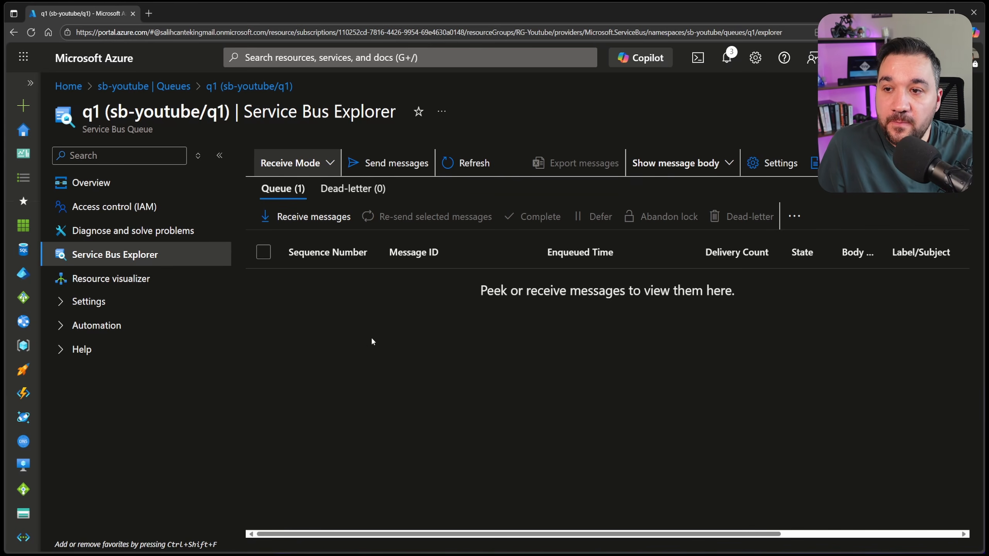
left_click(302, 221)
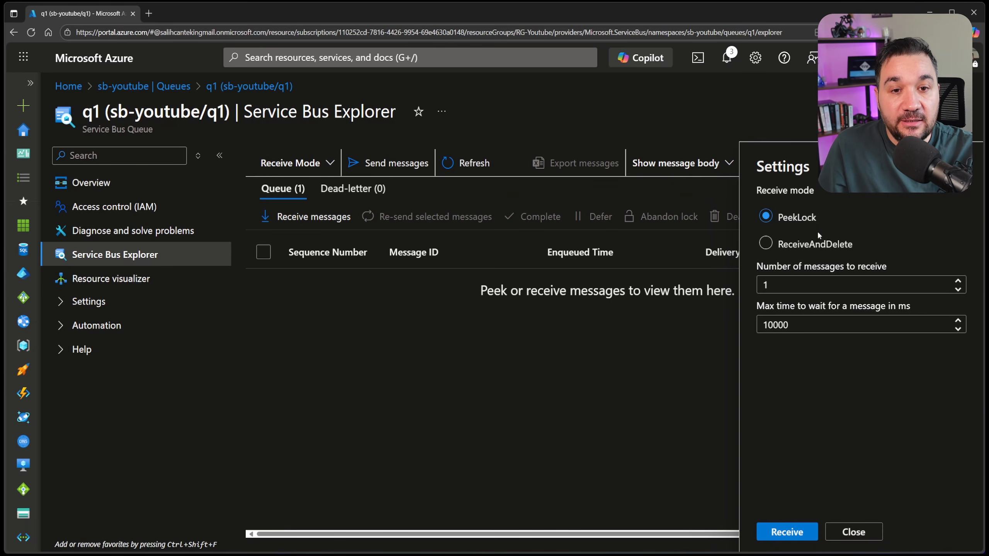
left_click(804, 248)
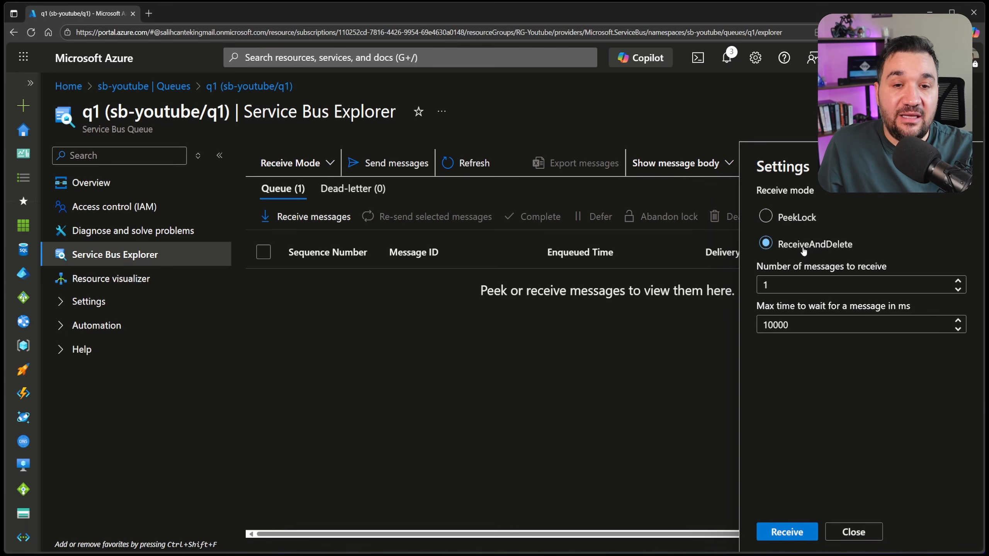
double_click(791, 285)
left_click(791, 285)
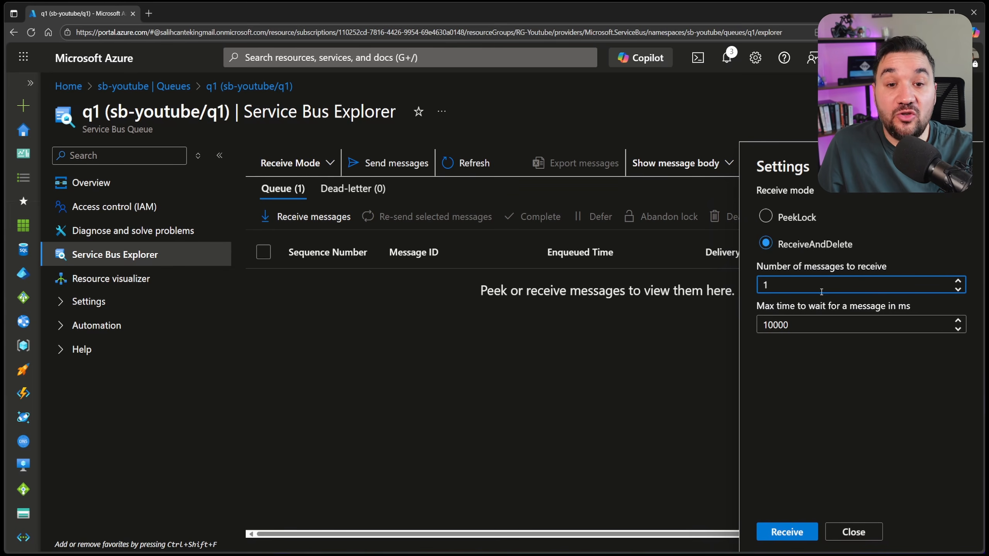
type("0")
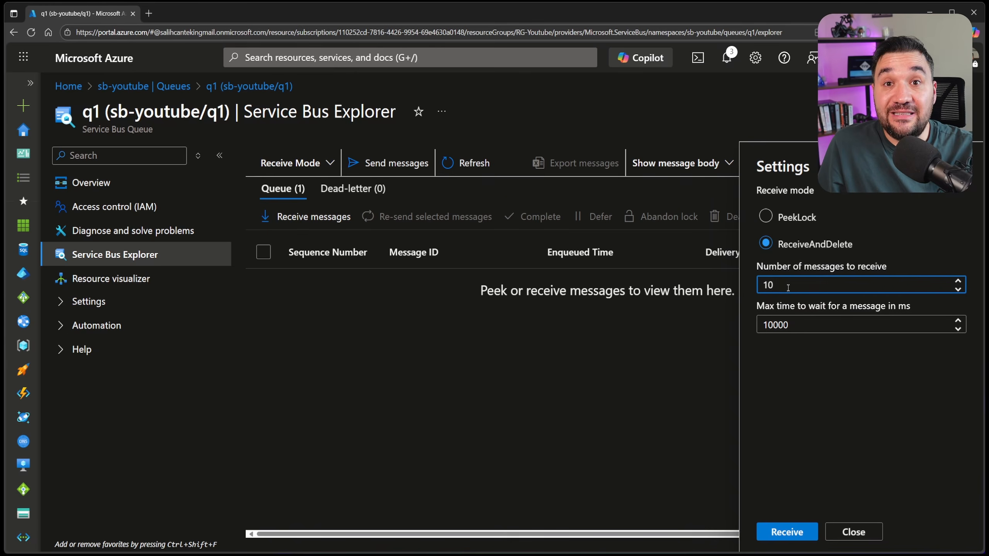
left_click(775, 534)
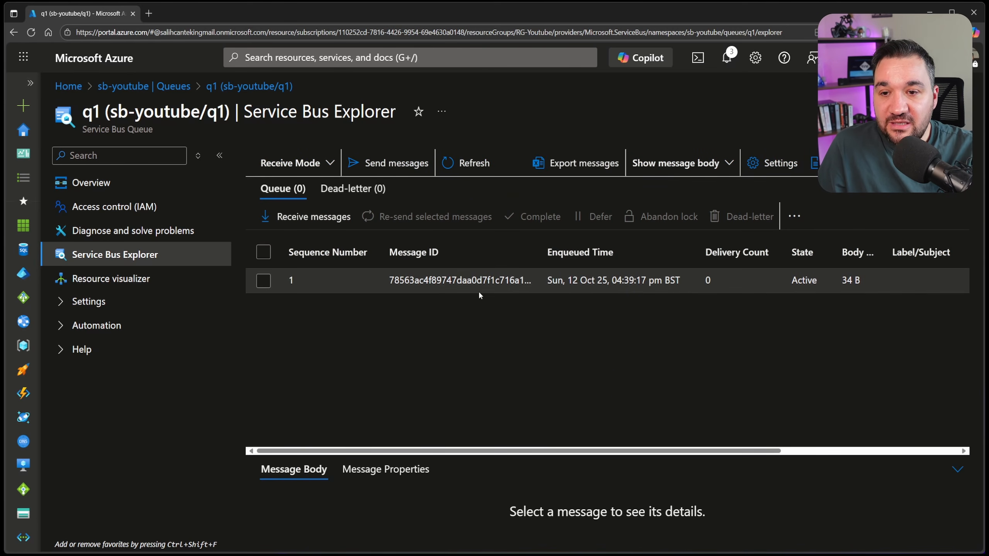
Select the received message in q1 and read its message body.
left_click(476, 291)
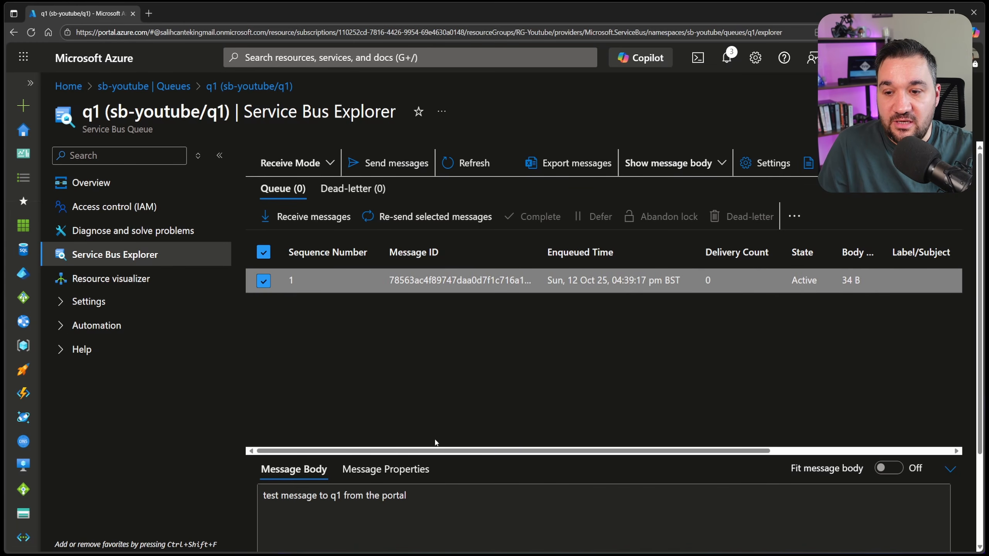
left_click(417, 501)
left_click_drag(418, 501, 261, 501)
left_click(491, 492)
left_click(485, 436)
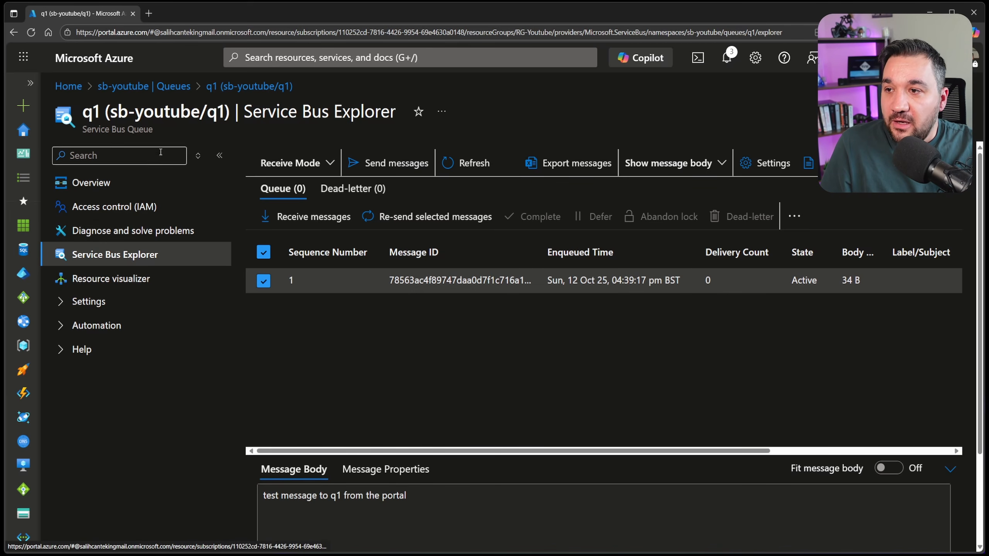
Create a topic named topic1 in the sb-youtube namespace with the default settings.
left_click(176, 86)
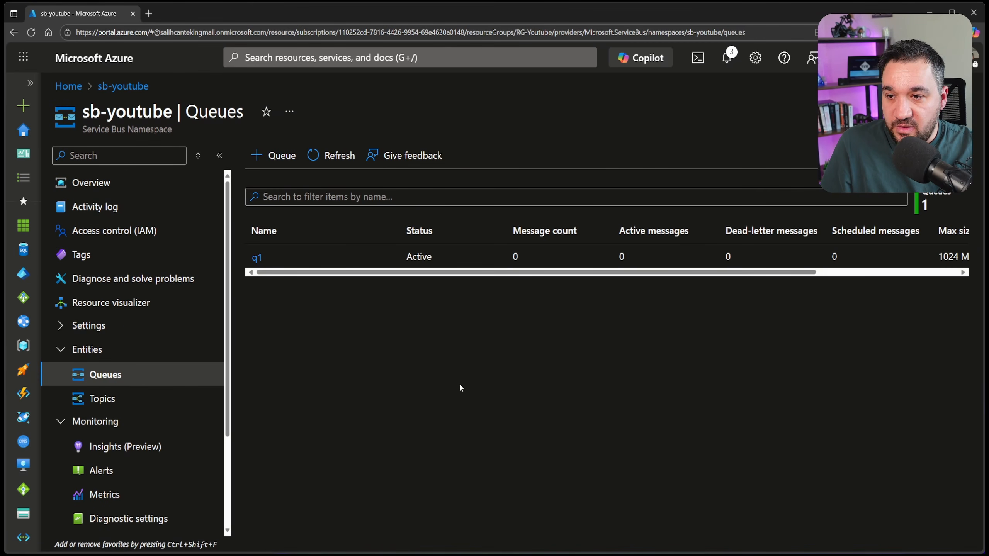
left_click(120, 401)
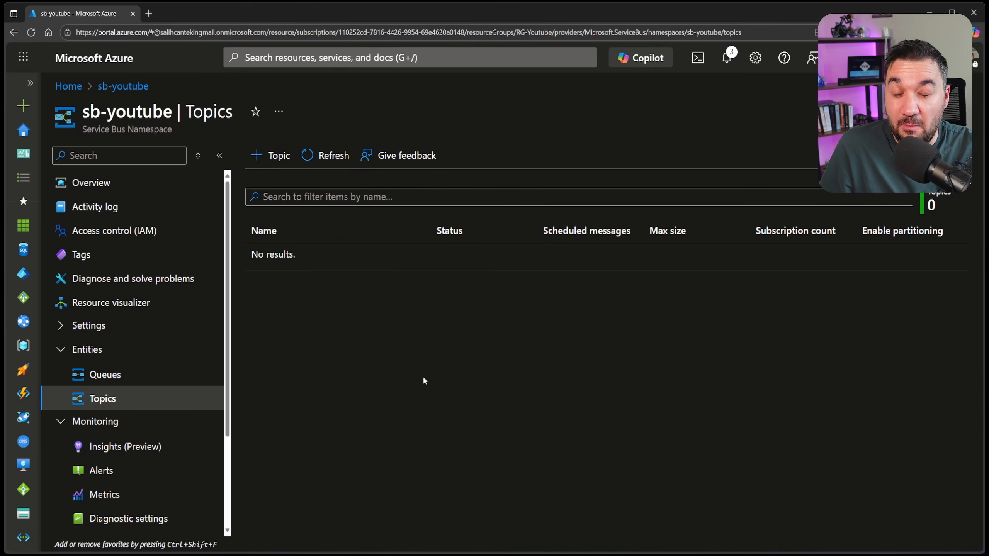
left_click(271, 155)
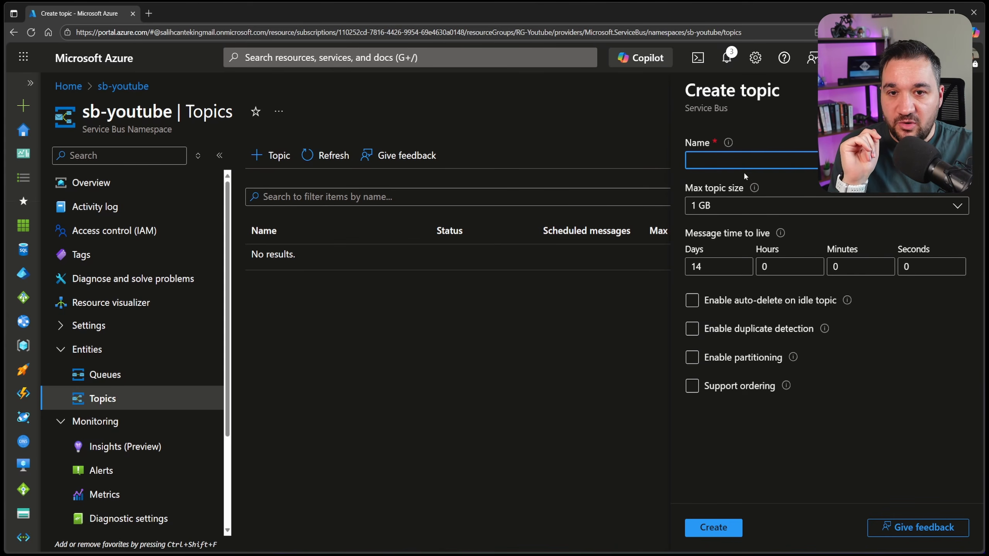
type("topic1")
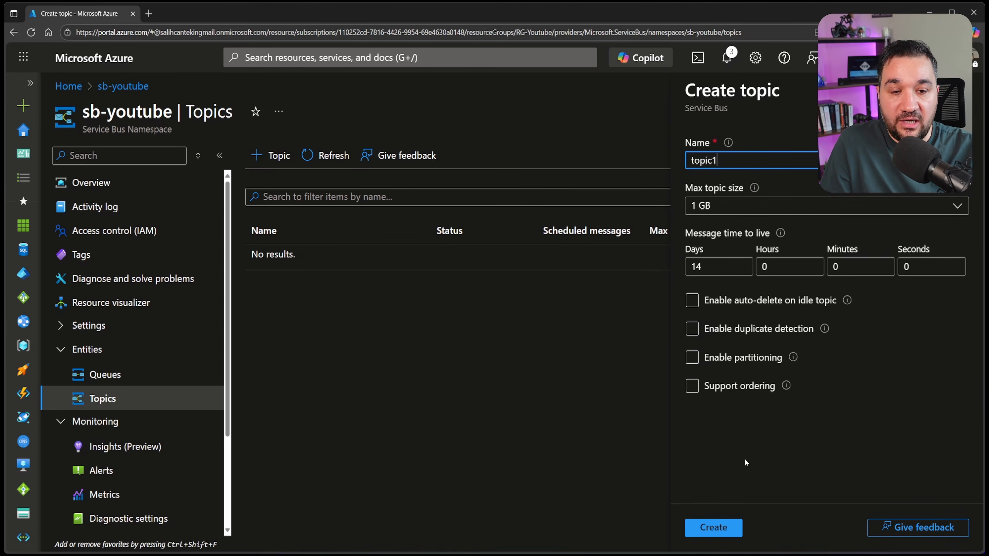
left_click(727, 535)
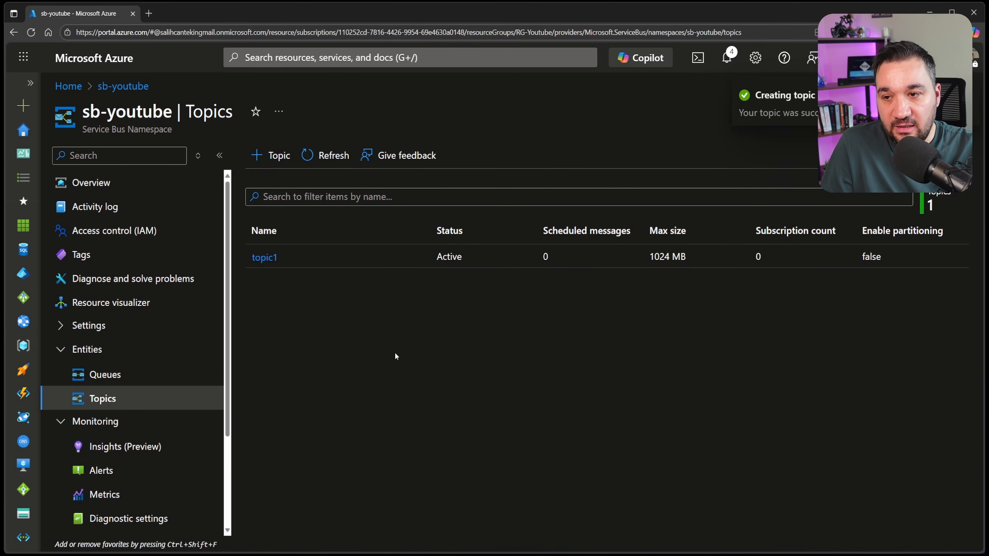
Open topic1 and examine its overview, covering the essentials, settings, message count and metrics.
left_click(267, 257)
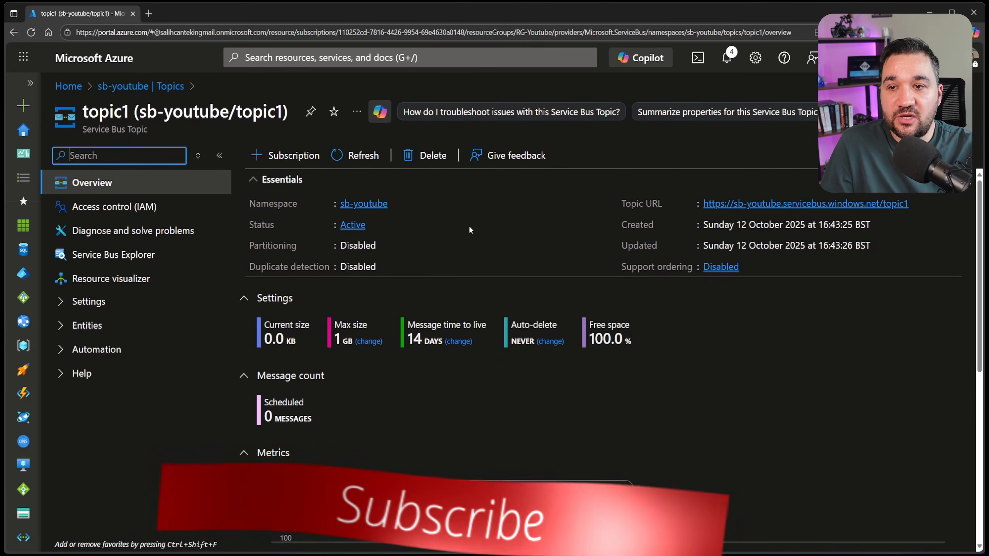
scroll(469, 225, "down", 5)
scroll(471, 230, "up", 5)
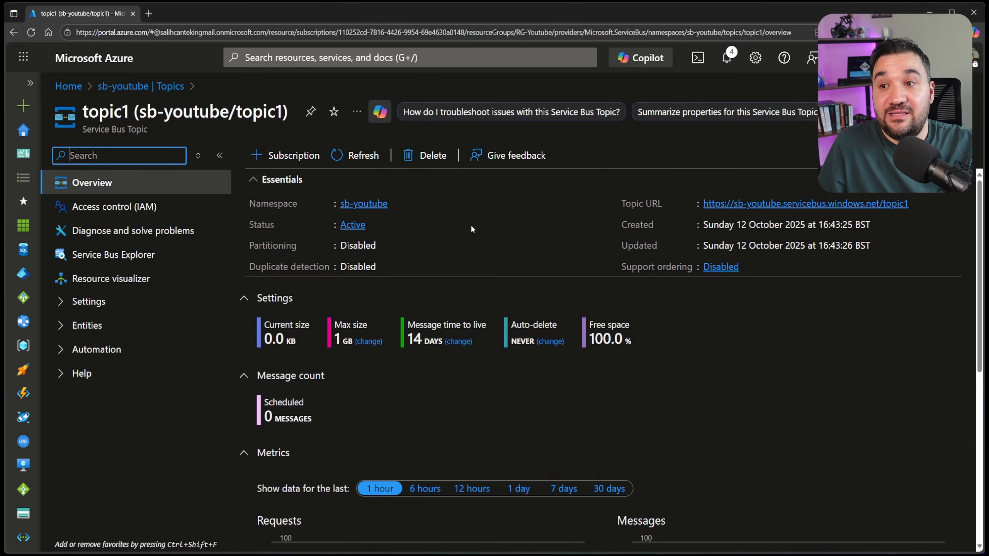
Create a subscription named sub1 on topic1 with the default settings, reviewing its delivery, session and lock options.
left_click(286, 155)
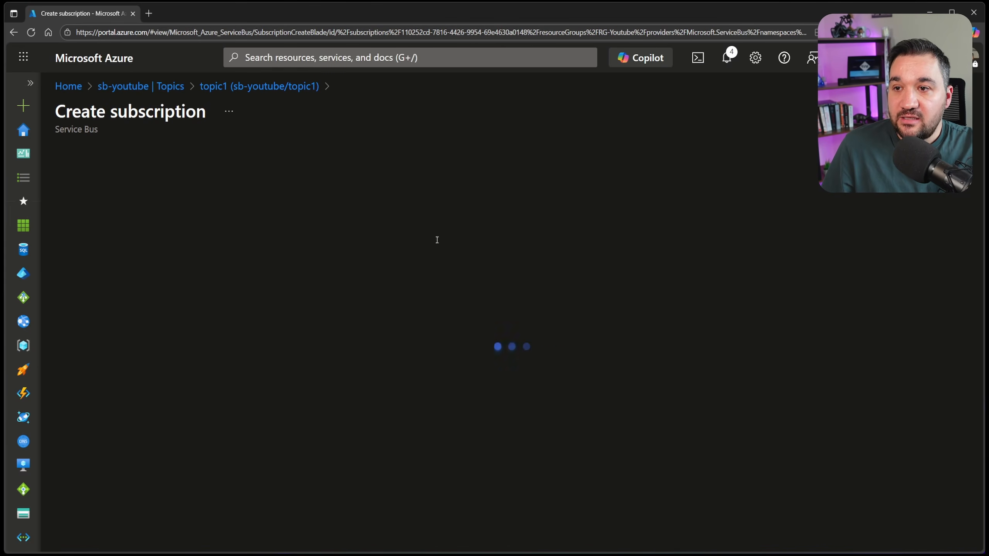
type("sub1")
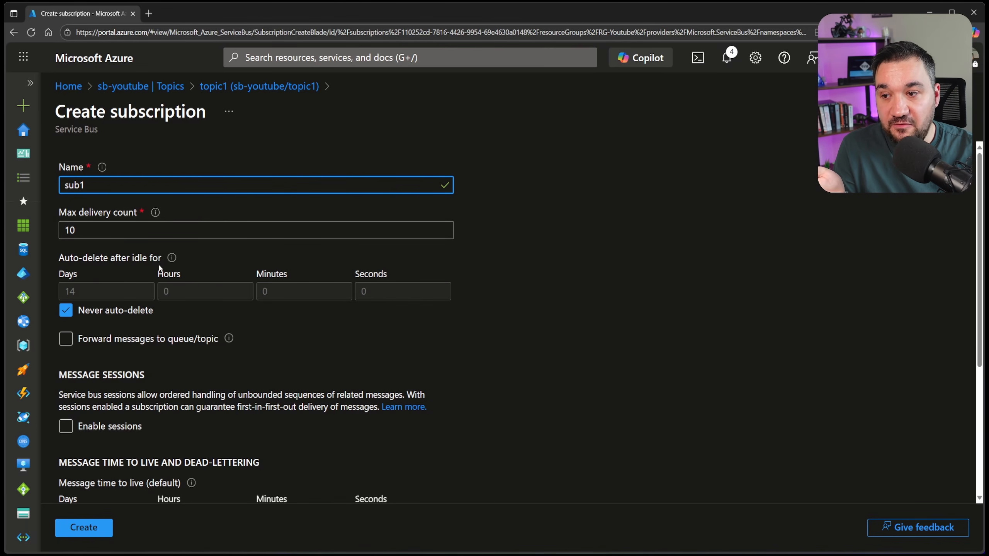
scroll(160, 268, "down", 5)
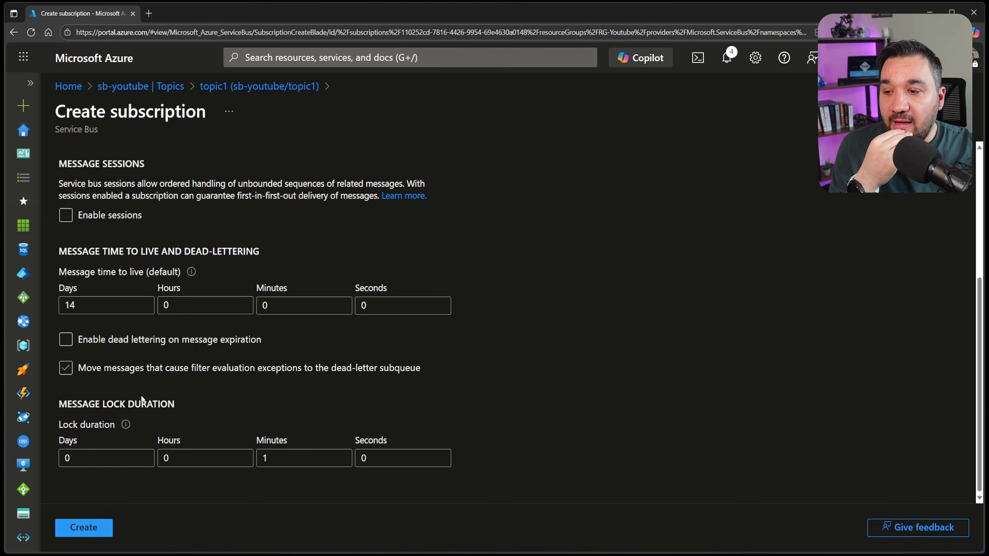
scroll(390, 362, "up", 5)
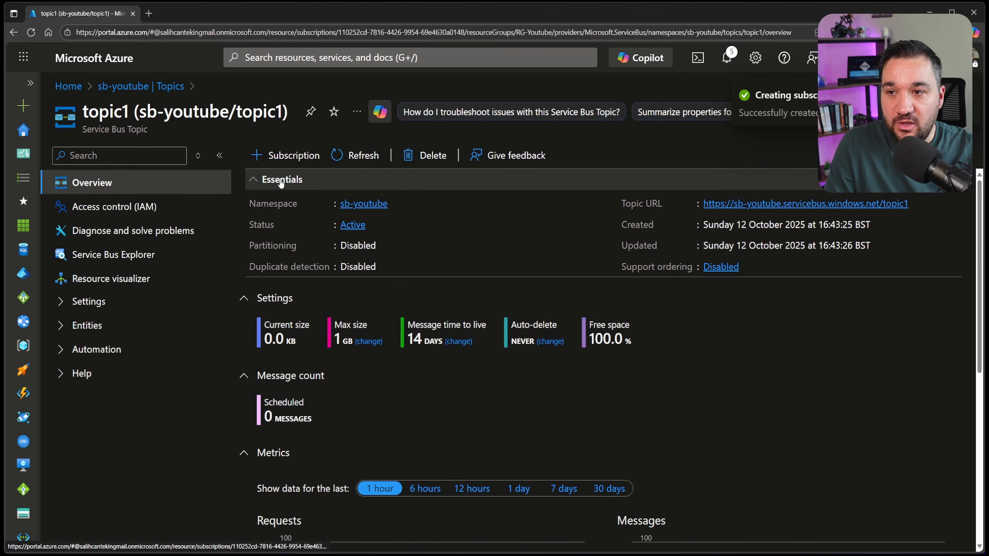
Create a second subscription named sub2 on topic1 with the default settings.
left_click(277, 155)
type("sub2")
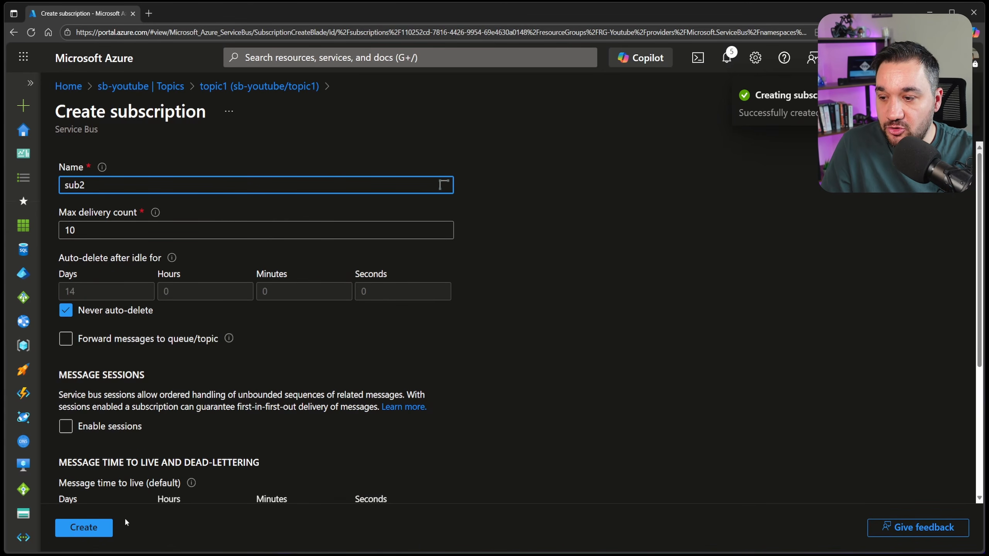
left_click(104, 528)
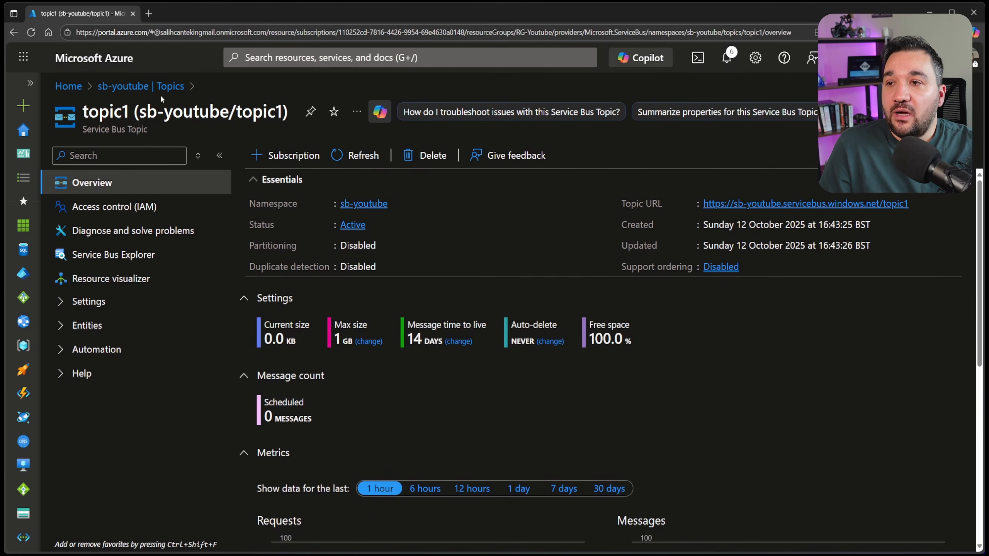
Reload topic1 from the namespace's topics list and check its subscriptions.
left_click(170, 87)
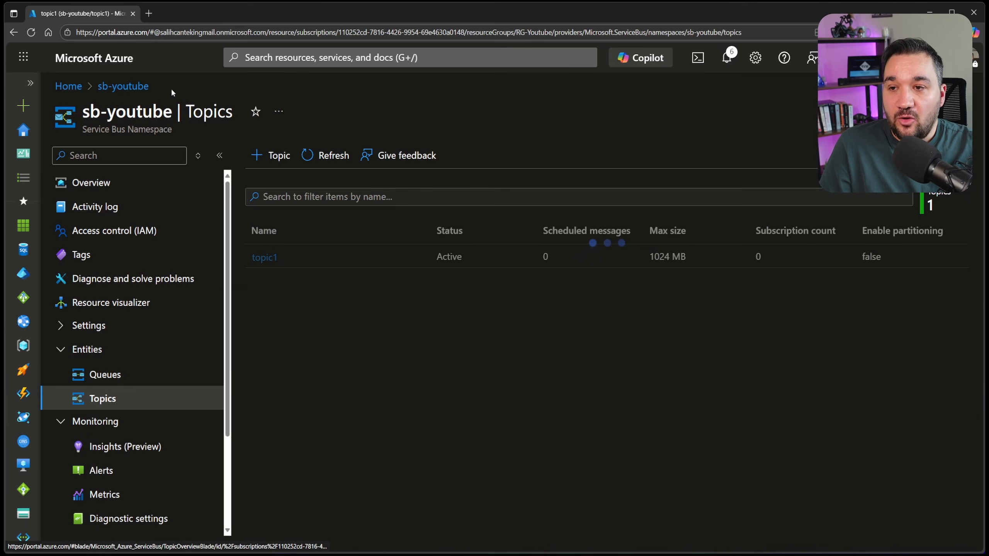
left_click(264, 258)
scroll(342, 315, "down", 10)
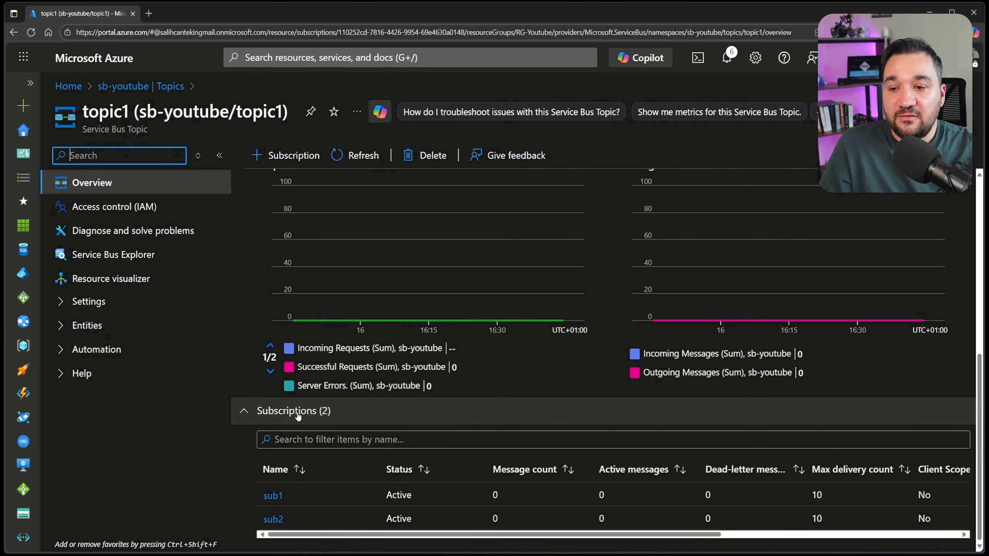
Open Service Bus Explorer for topic1 and view the sub1 subscription.
left_click(134, 261)
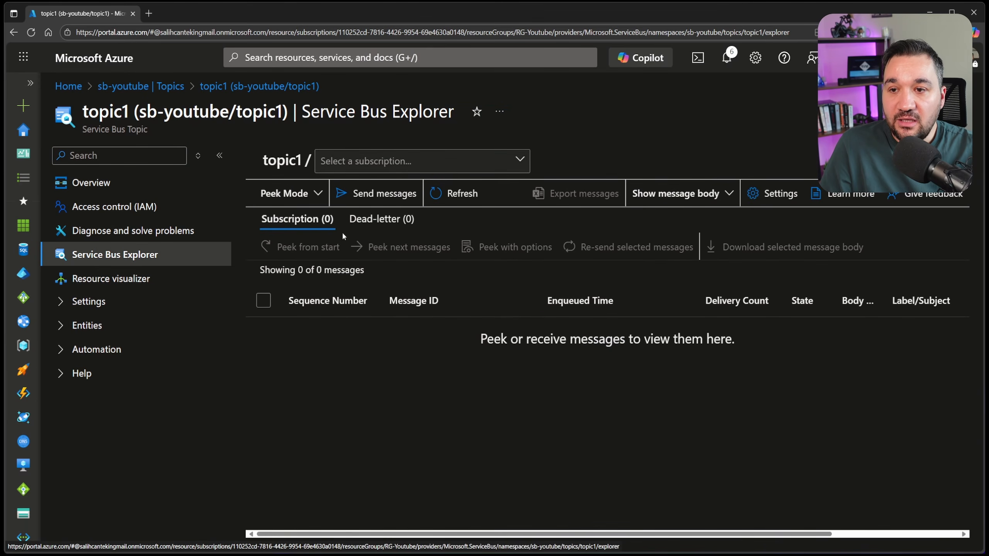
left_click(374, 161)
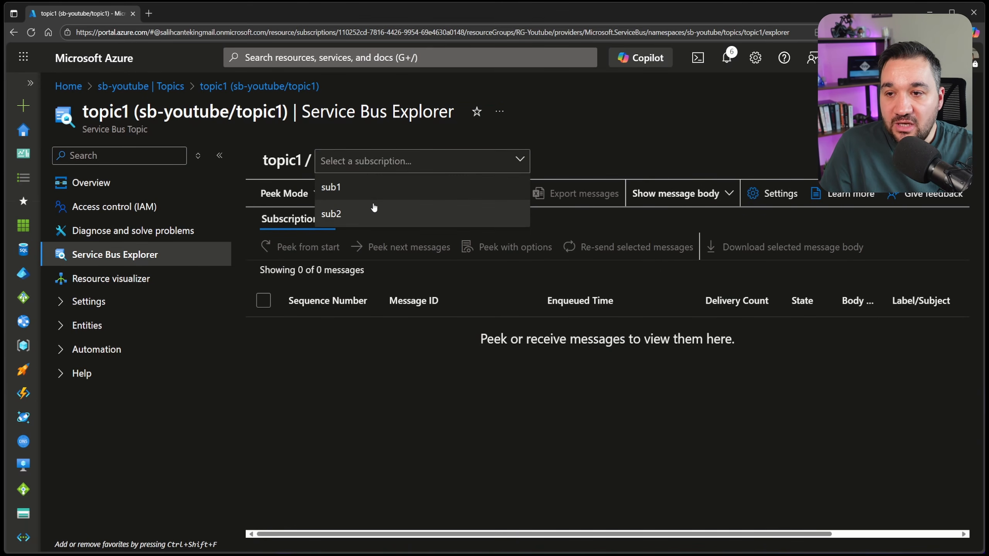
left_click(373, 185)
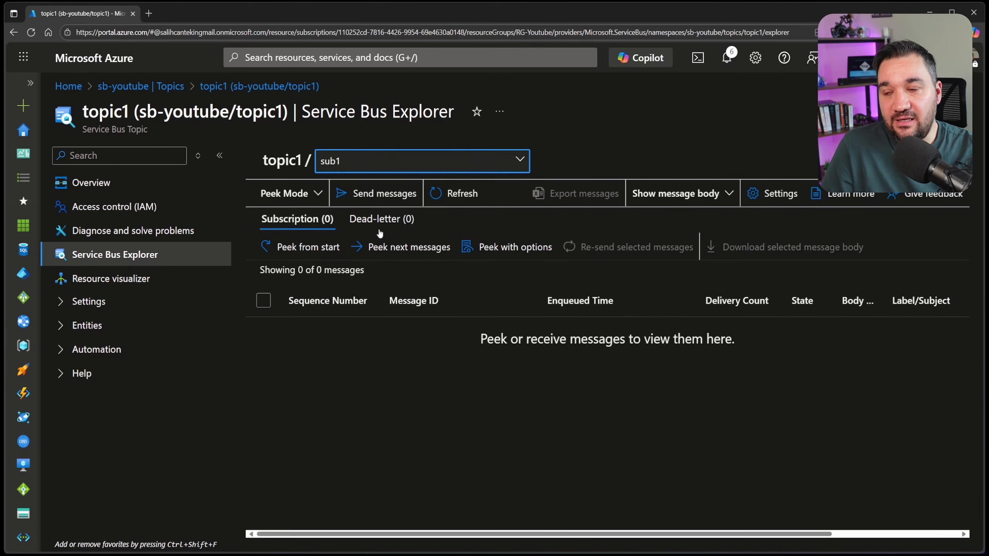
Reopen topic1's Service Bus Explorer without a subscription selected and start a new message with content type text/plain.
left_click(182, 87)
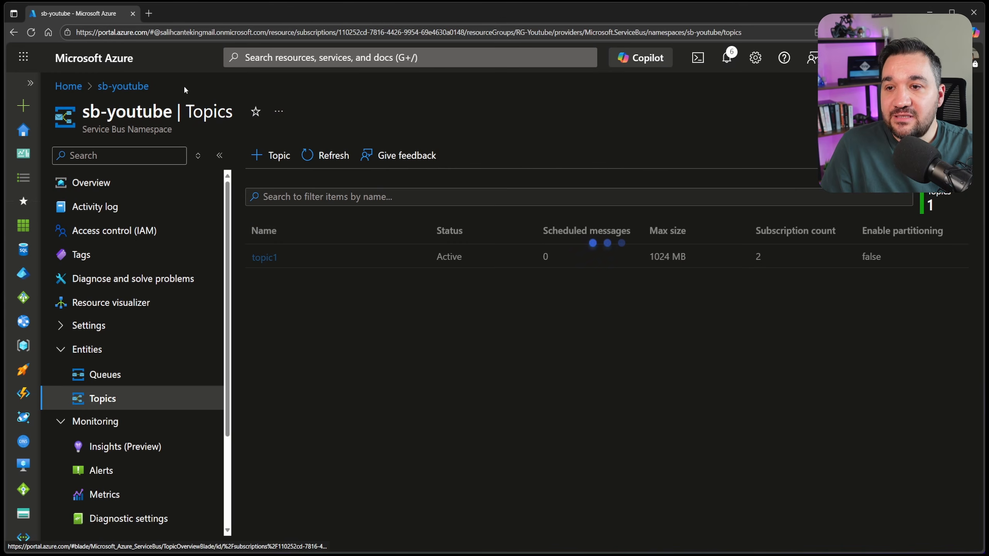
left_click(265, 258)
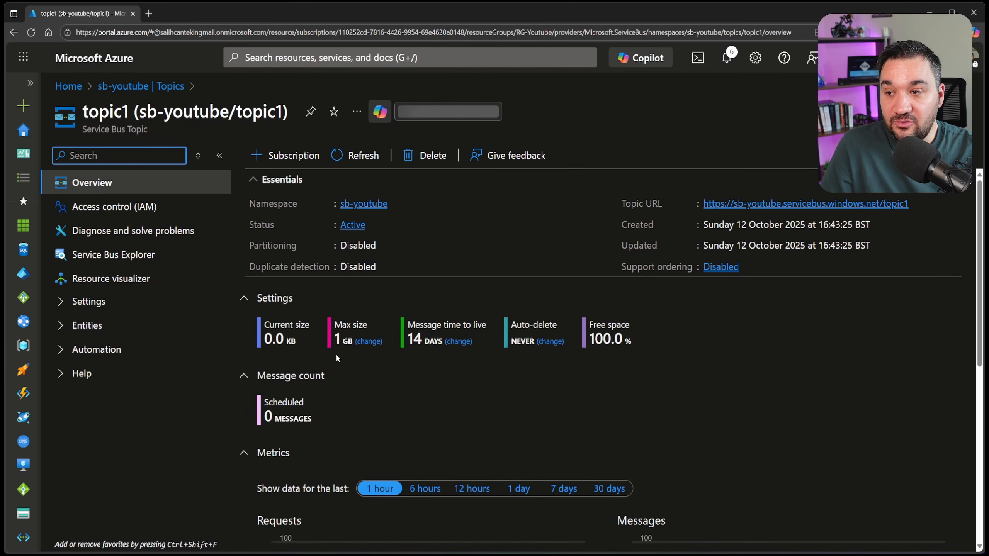
left_click(131, 255)
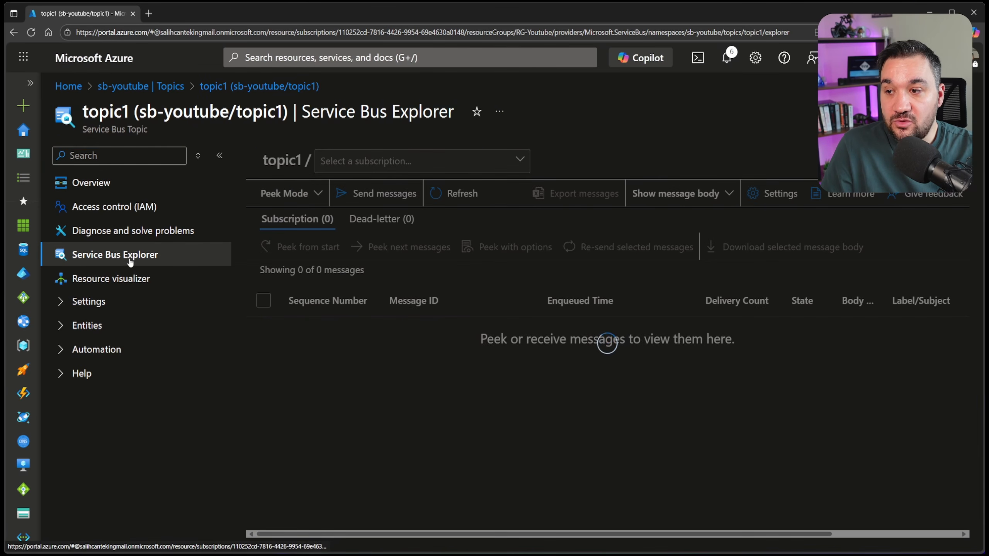
left_click(385, 193)
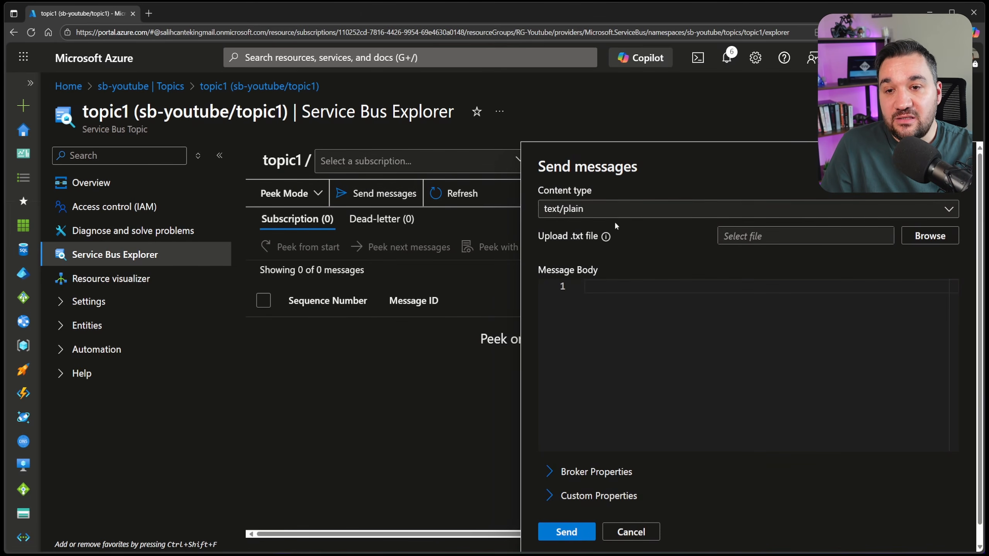
left_click(624, 211)
left_click(597, 210)
left_click(598, 210)
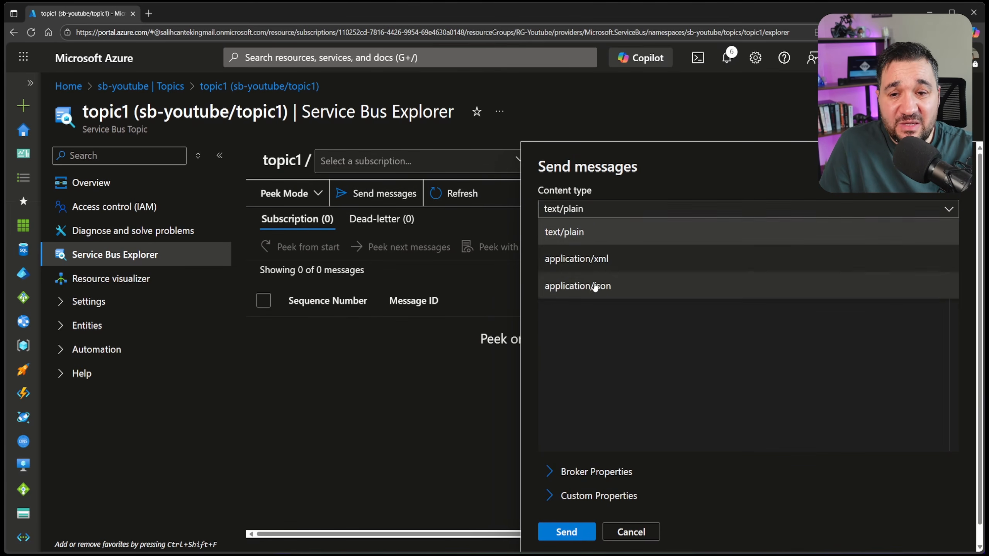
left_click(603, 233)
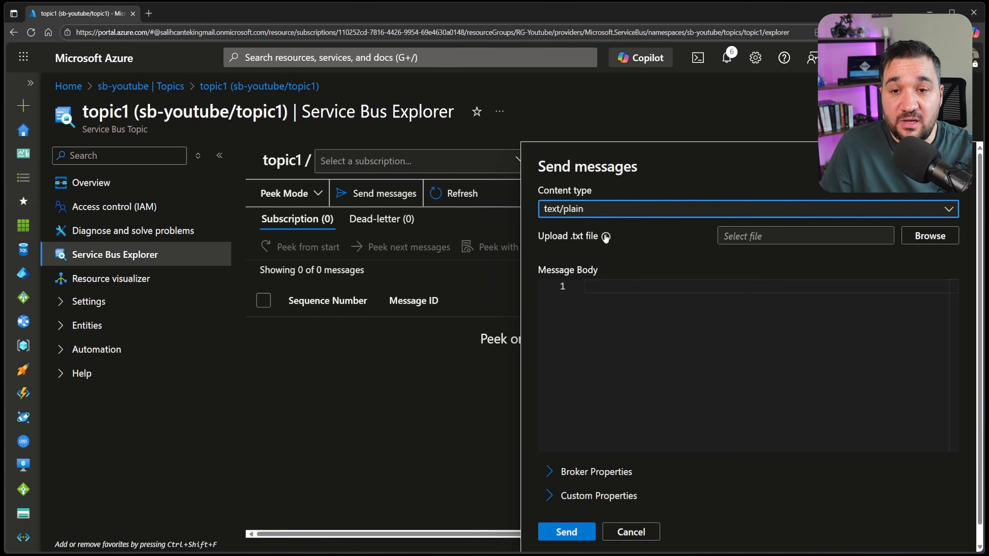
Enter the message body "this is a message for topic1 to be distributed to all the subs" and send it to topic1.
left_click(619, 297)
type("this")
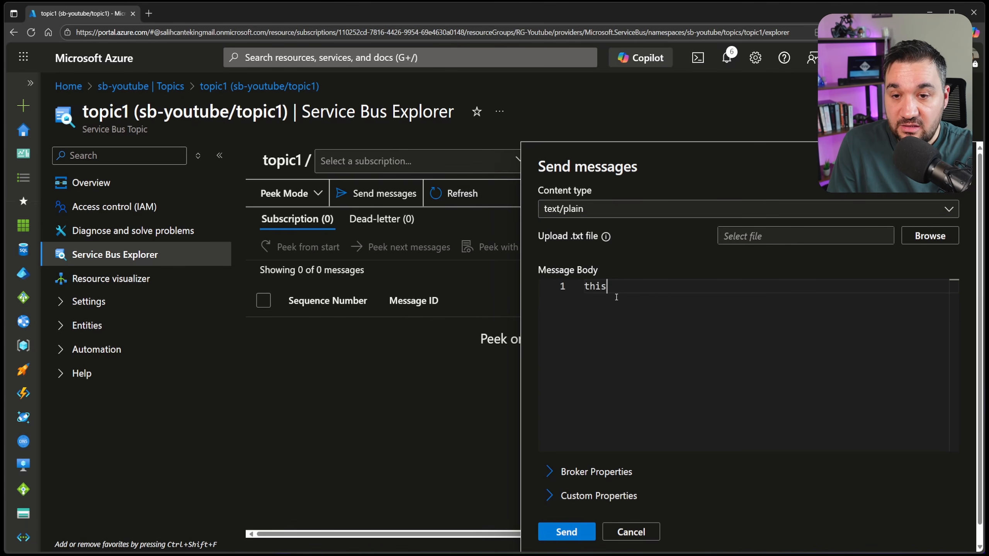
type(" is a message")
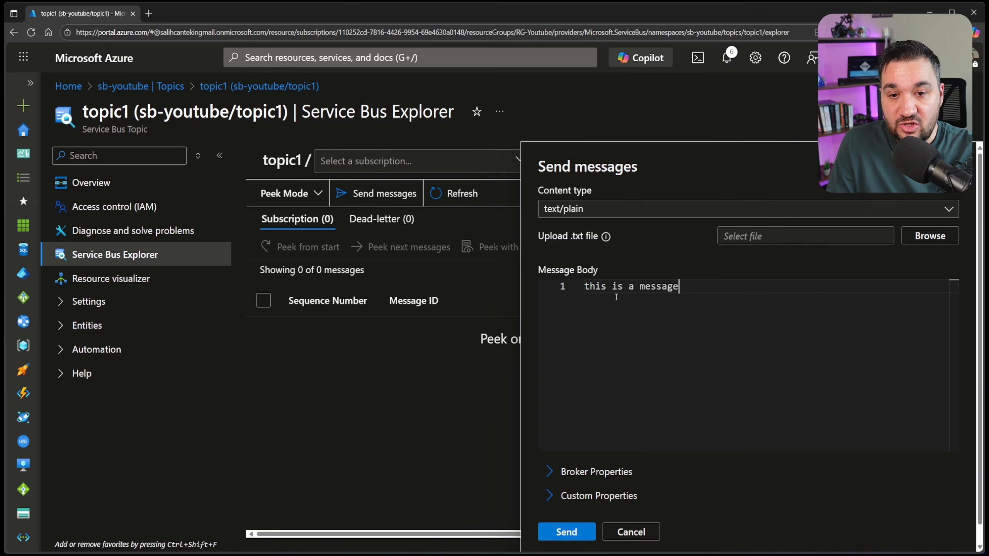
type(" for topic1")
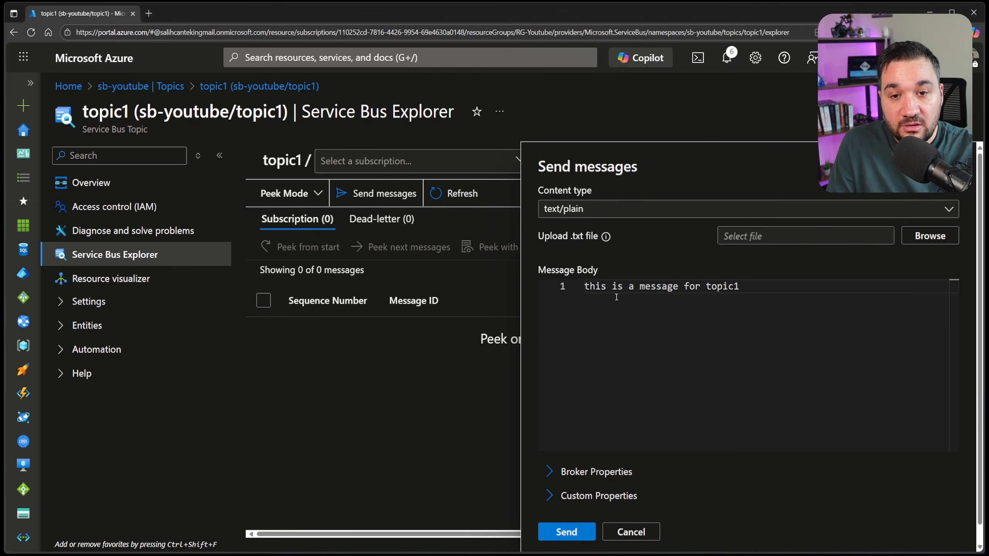
type(" to be disr")
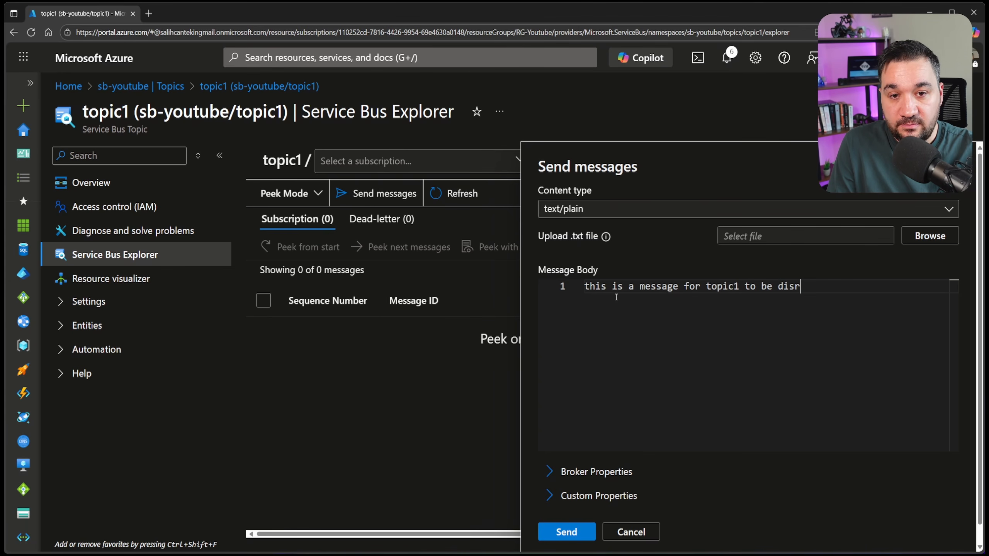
key("BackSpace")
type("trib")
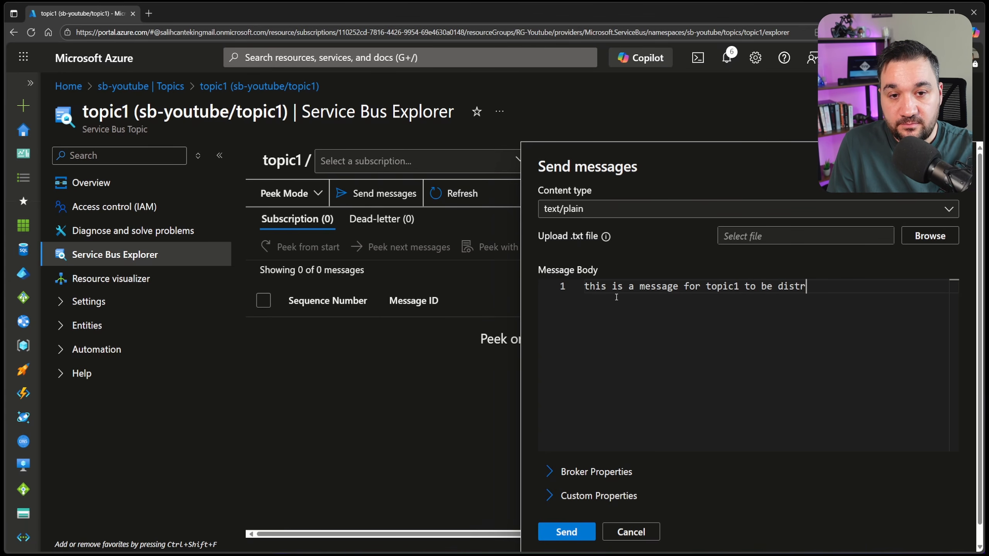
key("BackSpace")
key("BackSpace")
type("ibut")
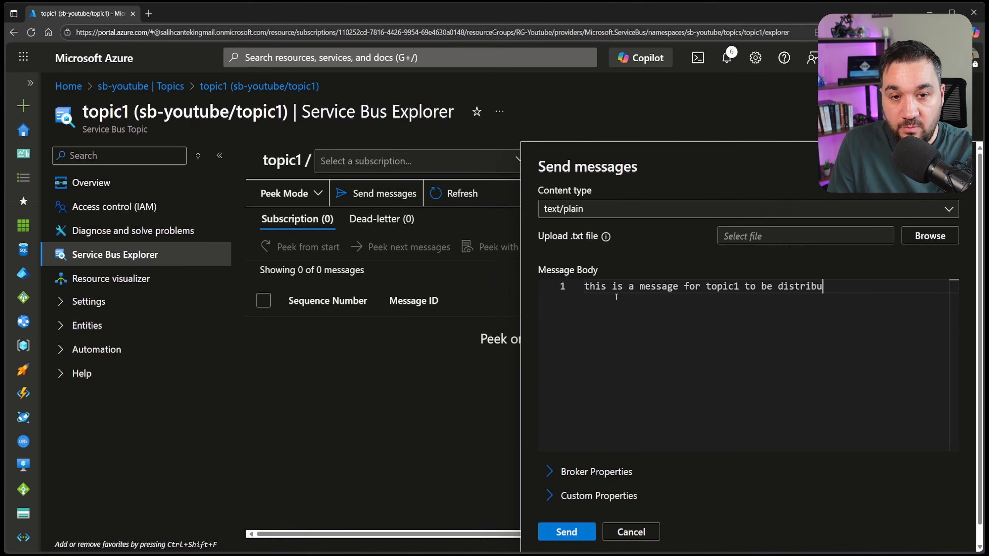
key("BackSpace")
type("ted la")
key("BackSpace")
key("BackSpace")
type("t")
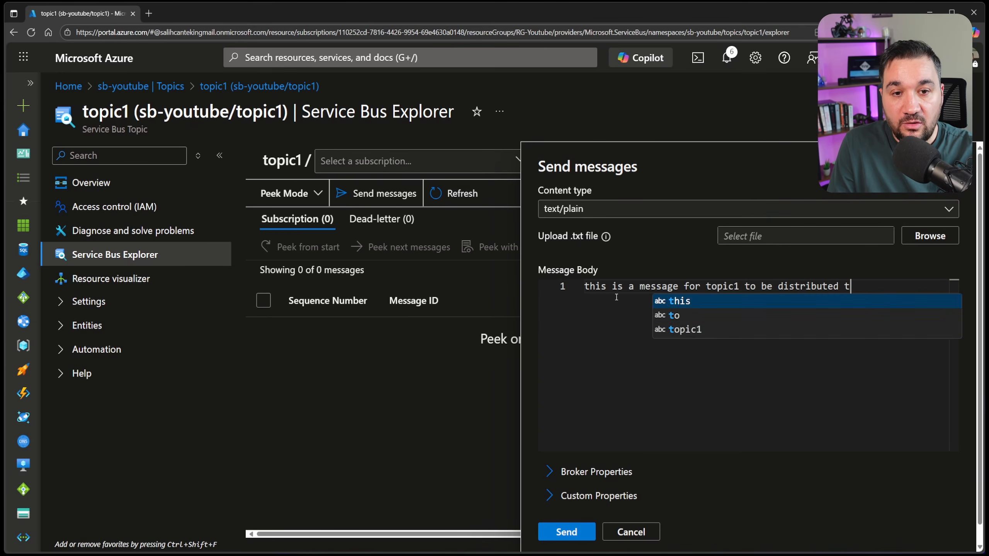
type("o all the subs")
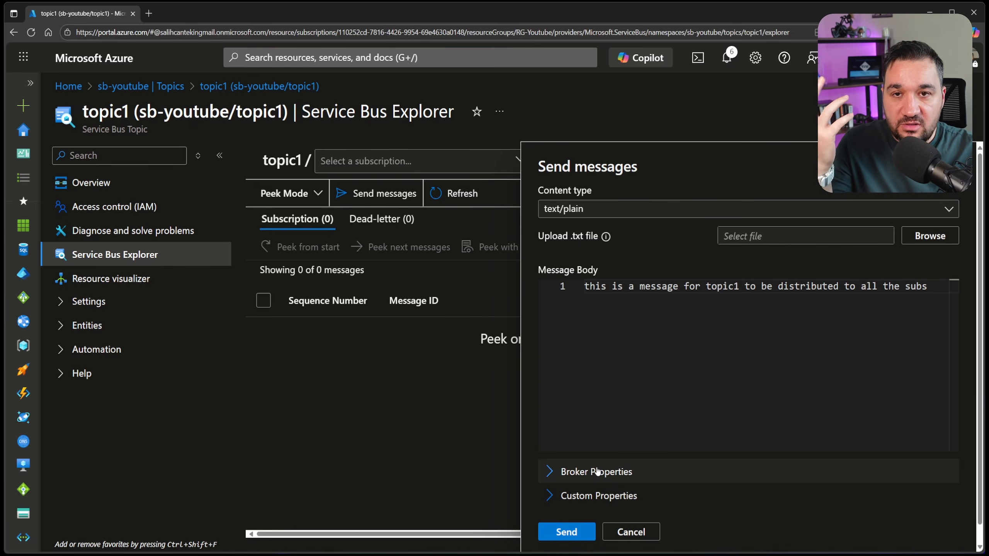
left_click(566, 532)
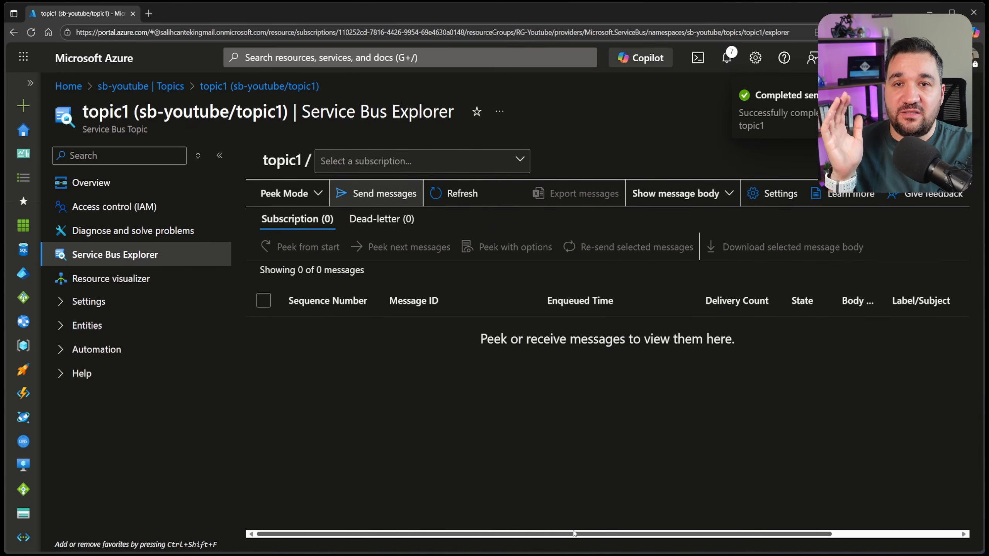
Peek the sub1 messages from the start and read the message's body.
left_click(391, 169)
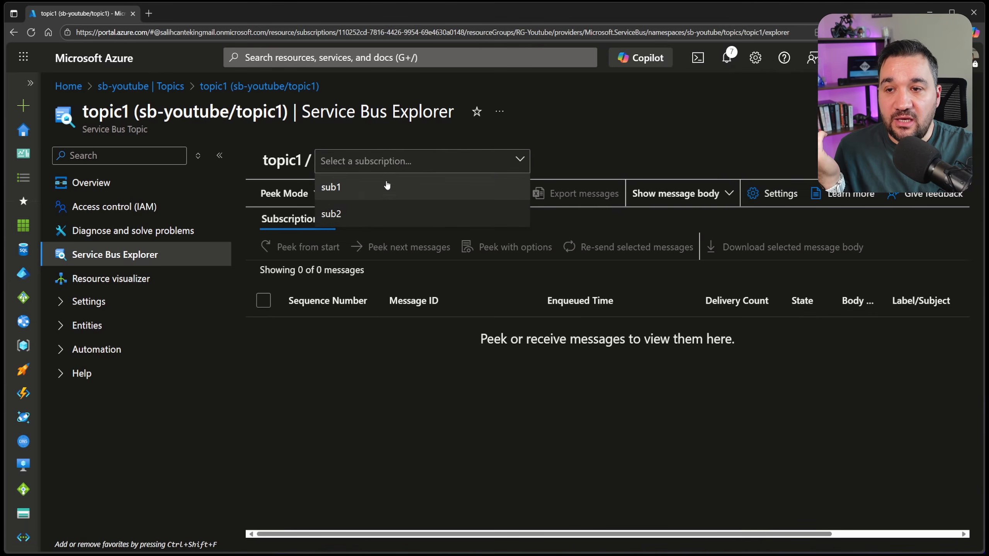
left_click(382, 186)
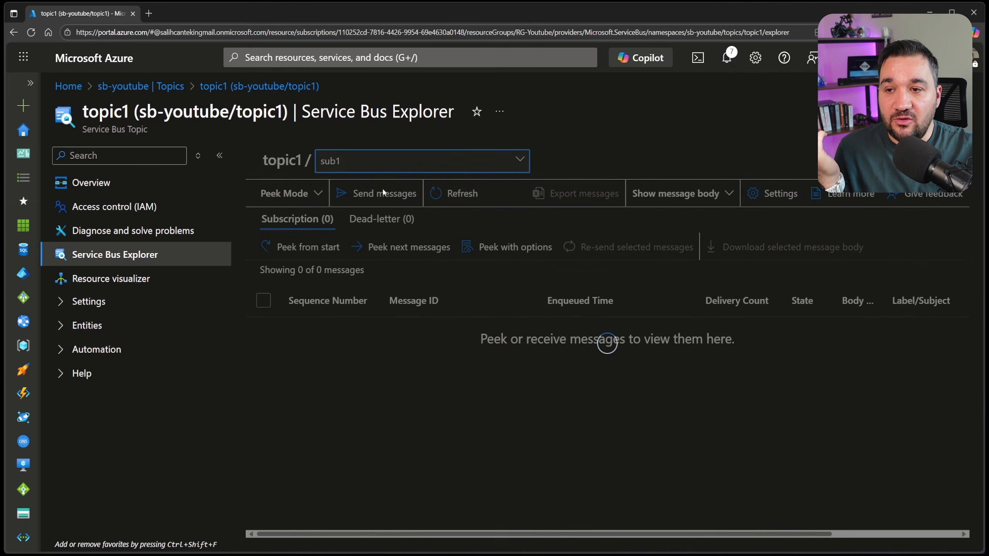
left_click(321, 244)
left_click(430, 327)
scroll(424, 348, "down", 2)
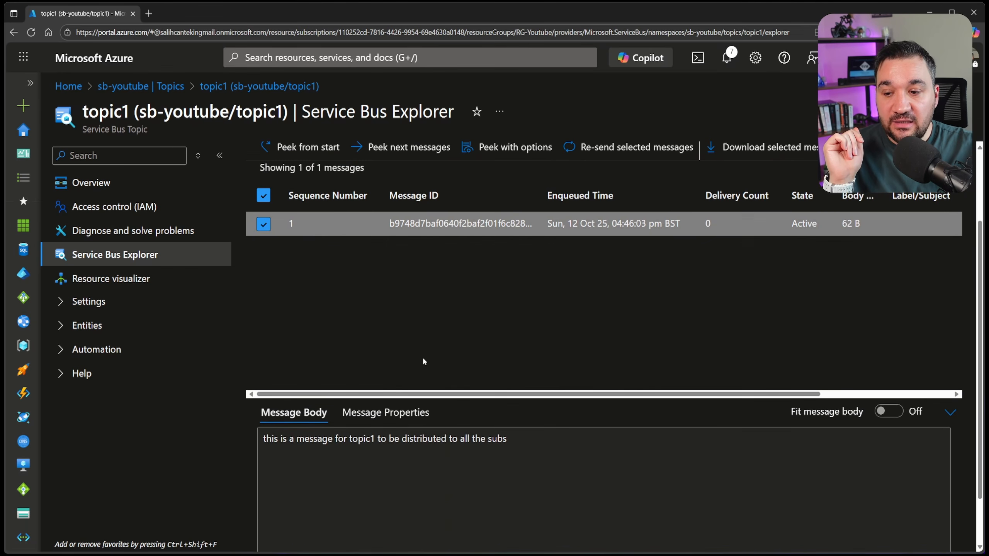
left_click_drag(589, 436, 263, 439)
scroll(334, 353, "up", 3)
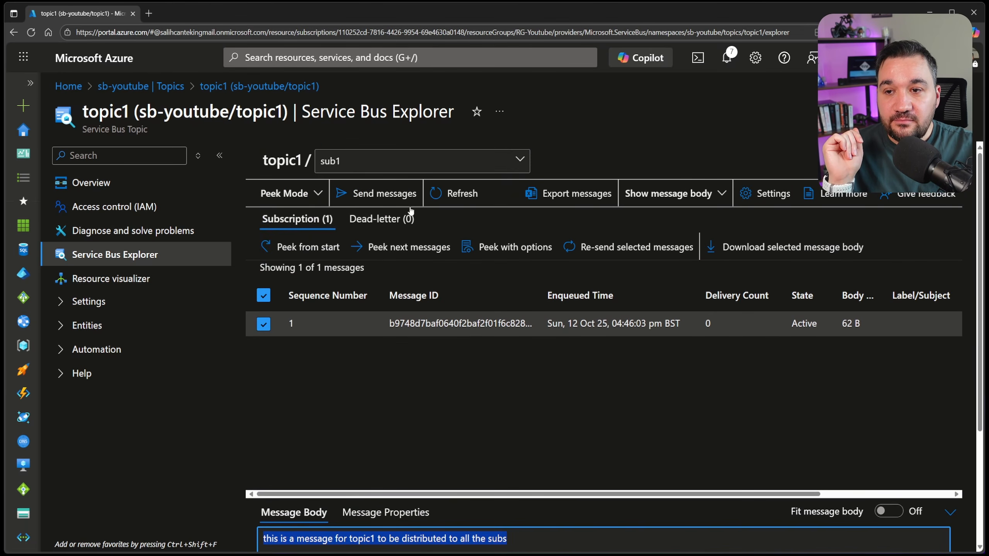
Peek the sub2 messages from the start and open the message to read its body.
left_click(412, 163)
left_click(378, 211)
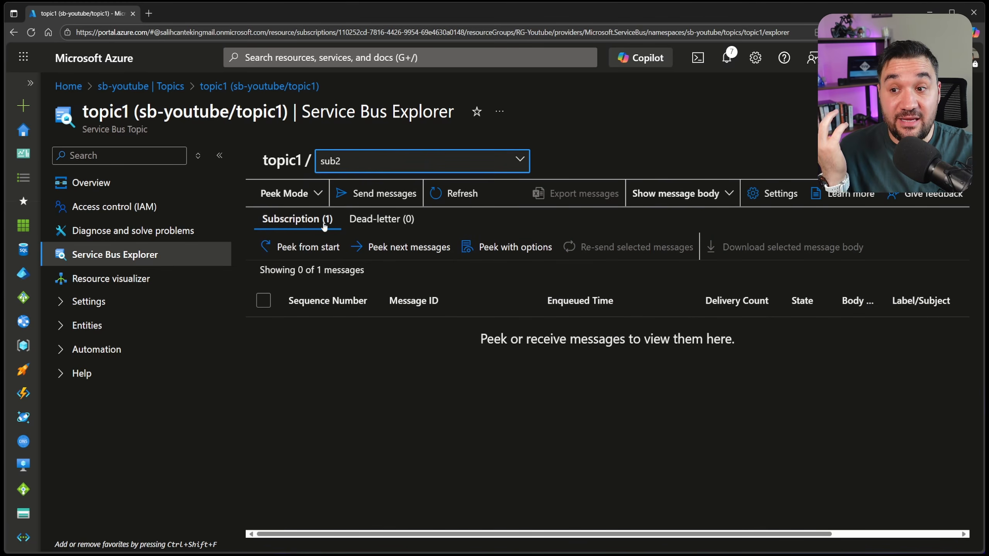
left_click(288, 248)
left_click(425, 327)
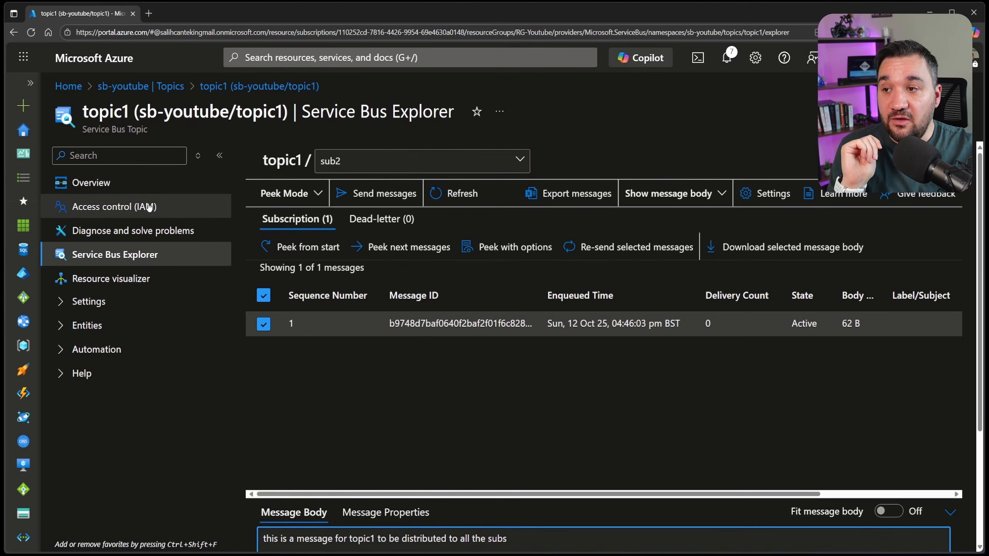
Examine topic1's overview, covering the request and message metrics and the message counts of both subscriptions.
left_click(132, 186)
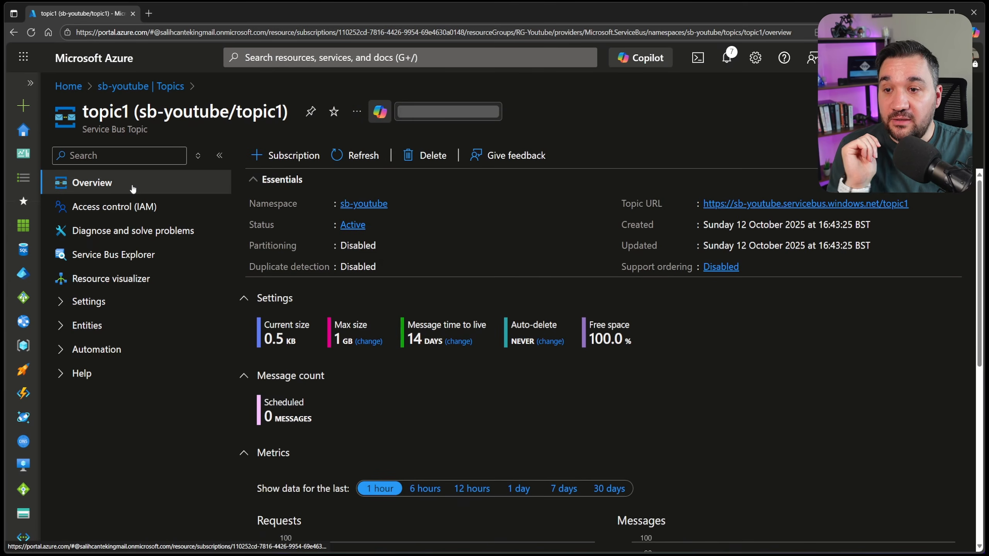
scroll(362, 486, "down", 7)
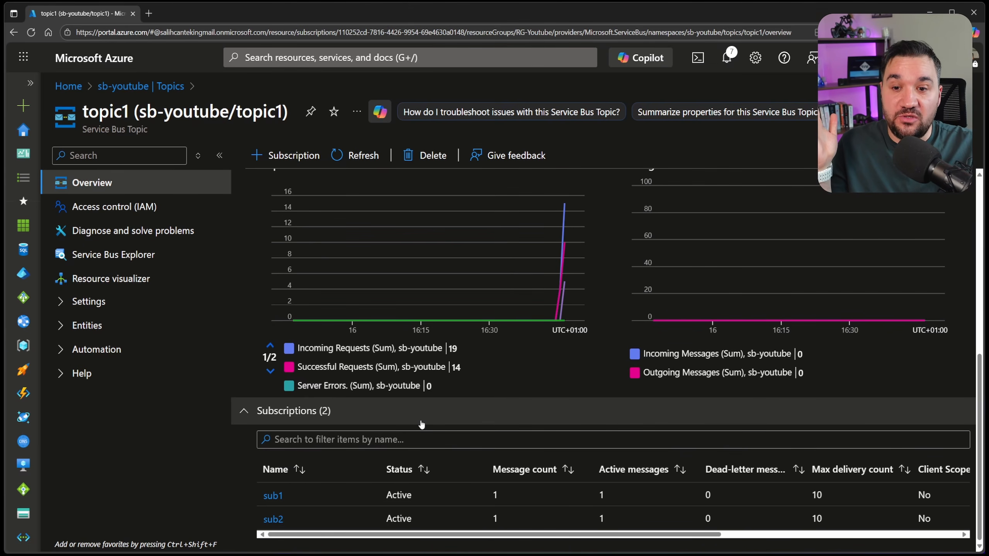
scroll(291, 312, "up", 3)
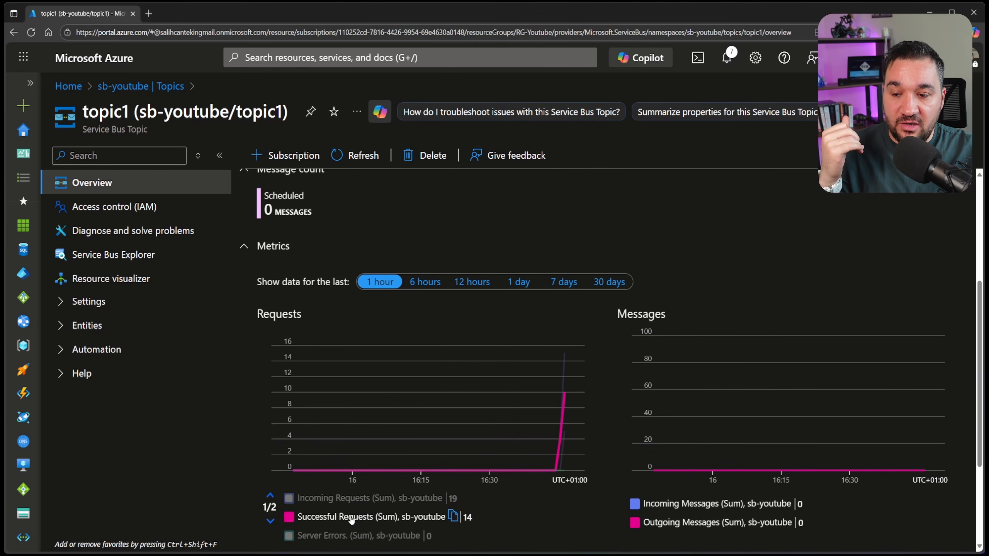
scroll(350, 522, "down", 1)
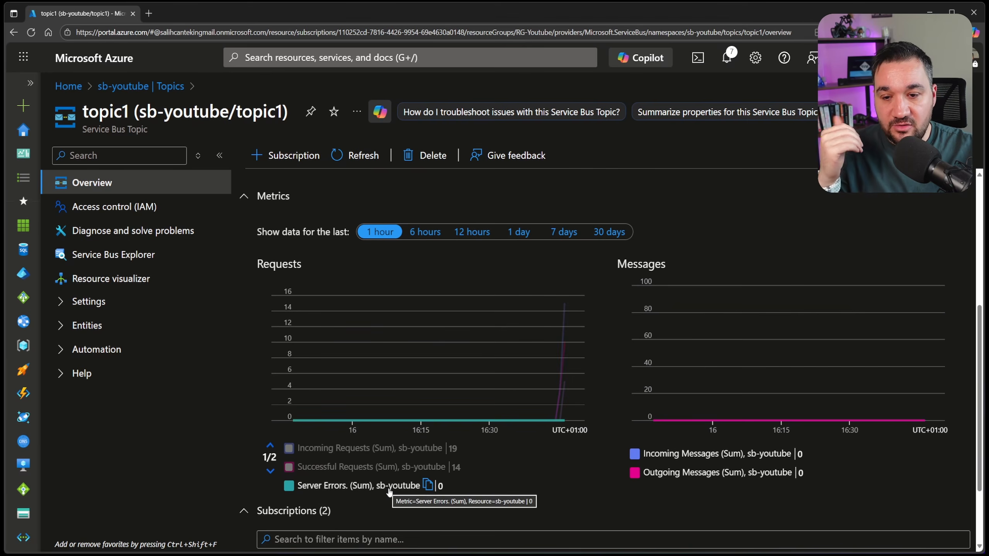
scroll(599, 445, "down", 2)
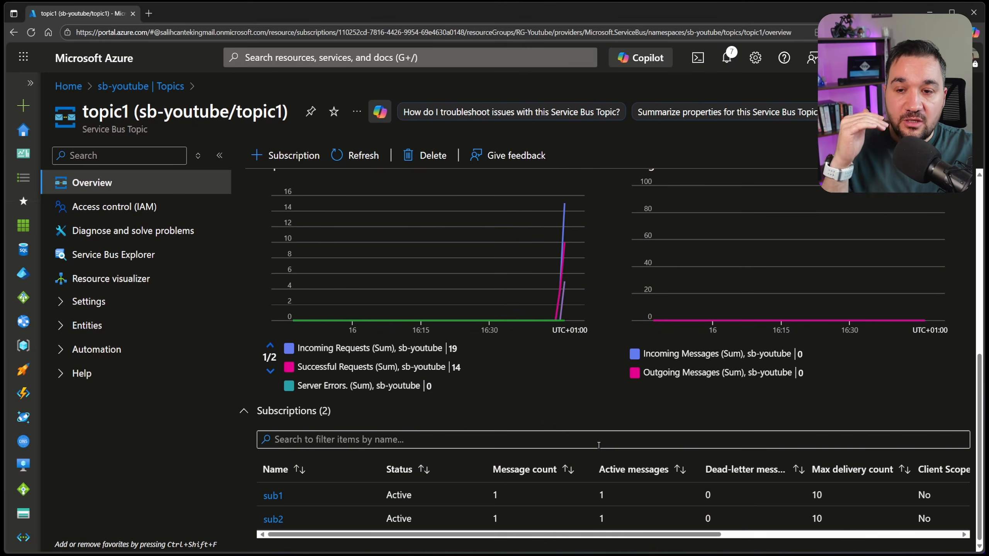
left_click(608, 397)
left_click(964, 112)
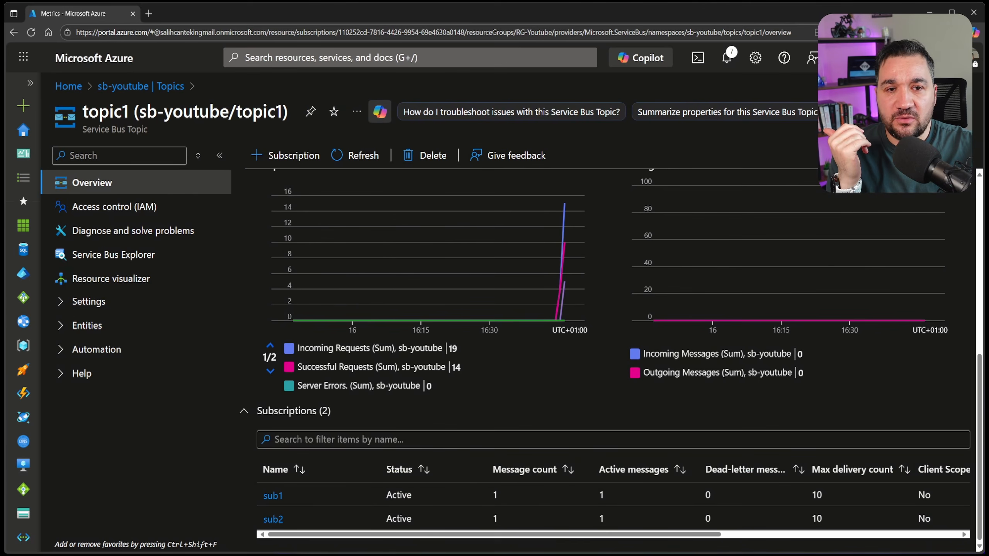
Start a new filter on topic1's sub1 subscription and set its filter type to Correlation Filter.
left_click(274, 495)
scroll(500, 424, "down", 2)
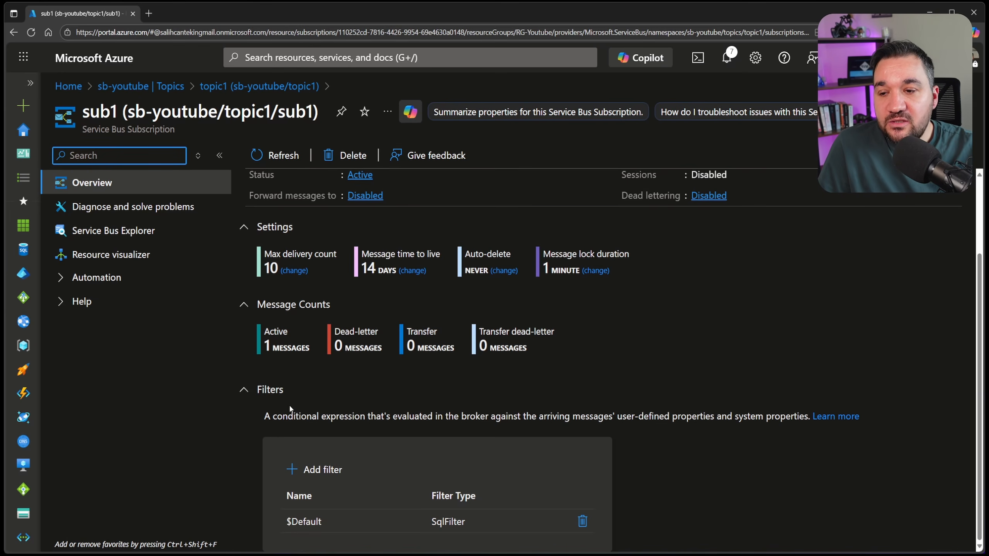
left_click(315, 471)
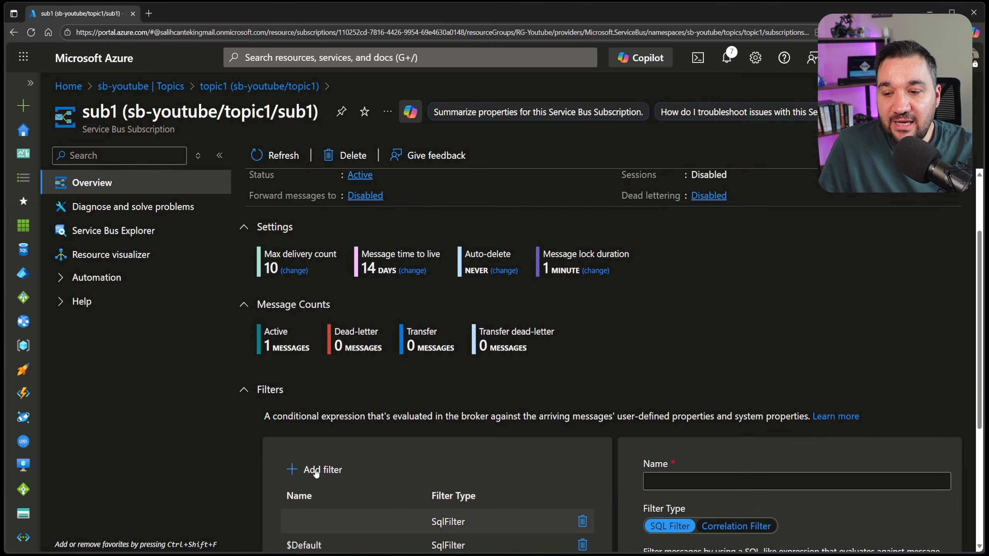
scroll(584, 417, "down", 6)
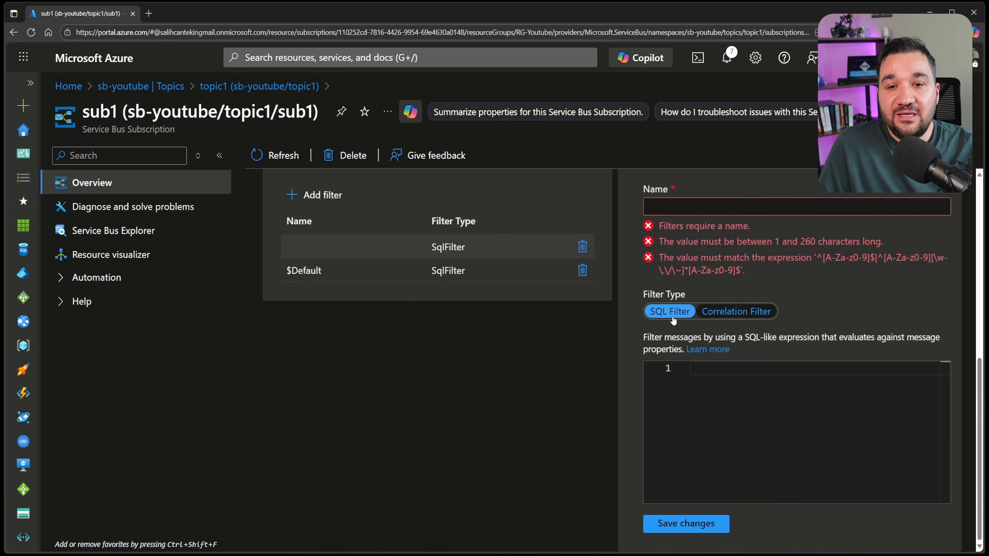
left_click(747, 315)
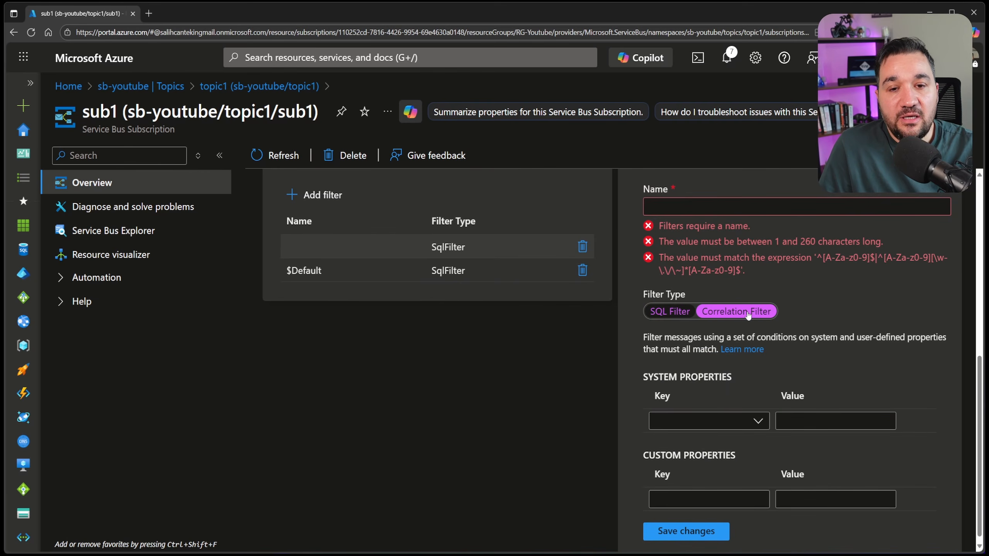
scroll(728, 313, "down", 1)
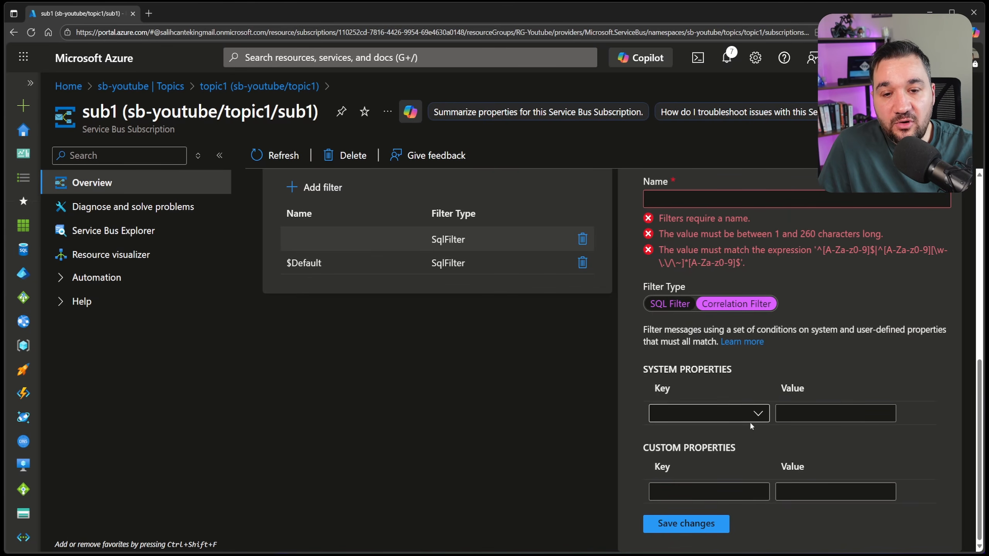
Add a system property condition to the correlation filter with the key label/subject and the value sub1.
left_click(763, 415)
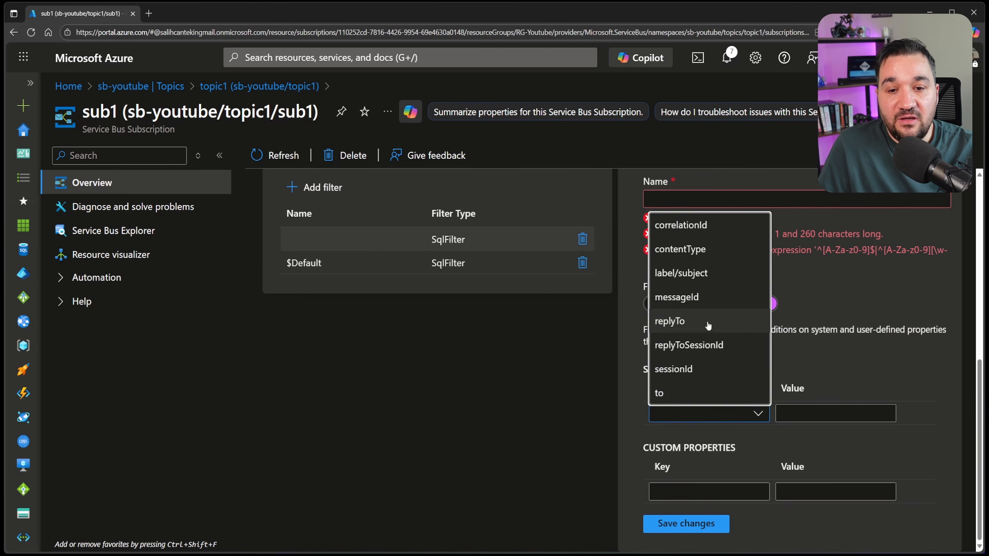
left_click(679, 395)
left_click(790, 415)
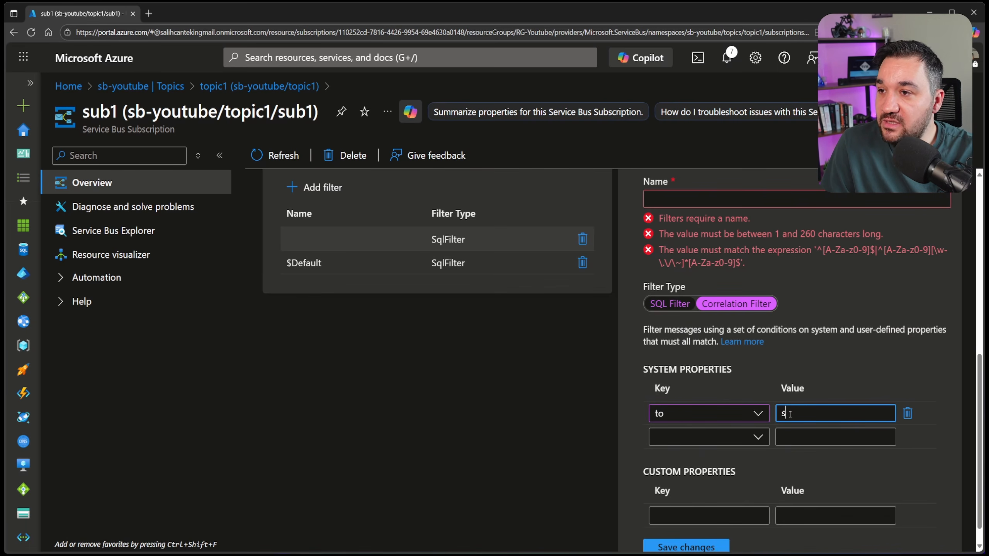
left_click(703, 421)
left_click(685, 321)
left_click(806, 409)
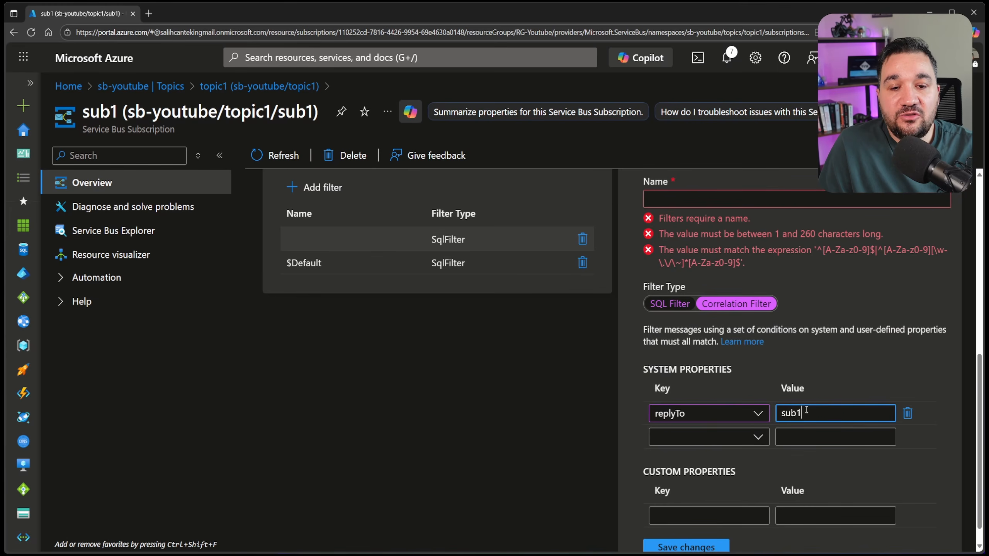
left_click(703, 413)
left_click(685, 292)
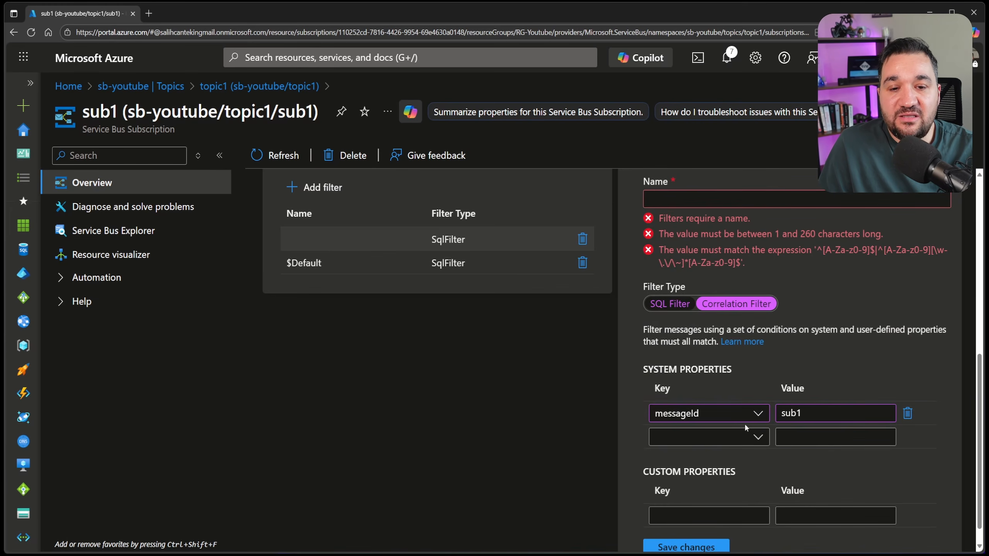
left_click(714, 418)
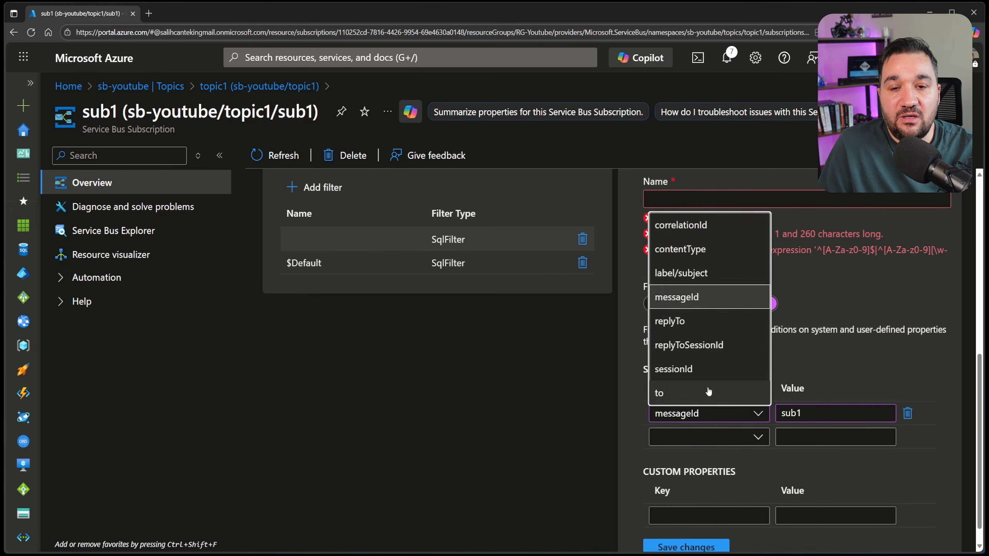
left_click(698, 274)
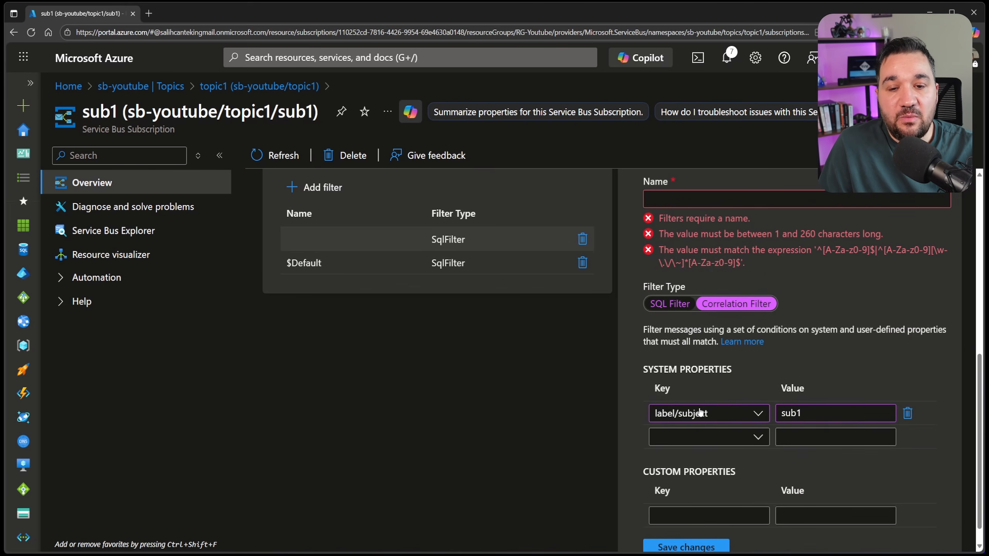
left_click_drag(823, 410, 780, 414)
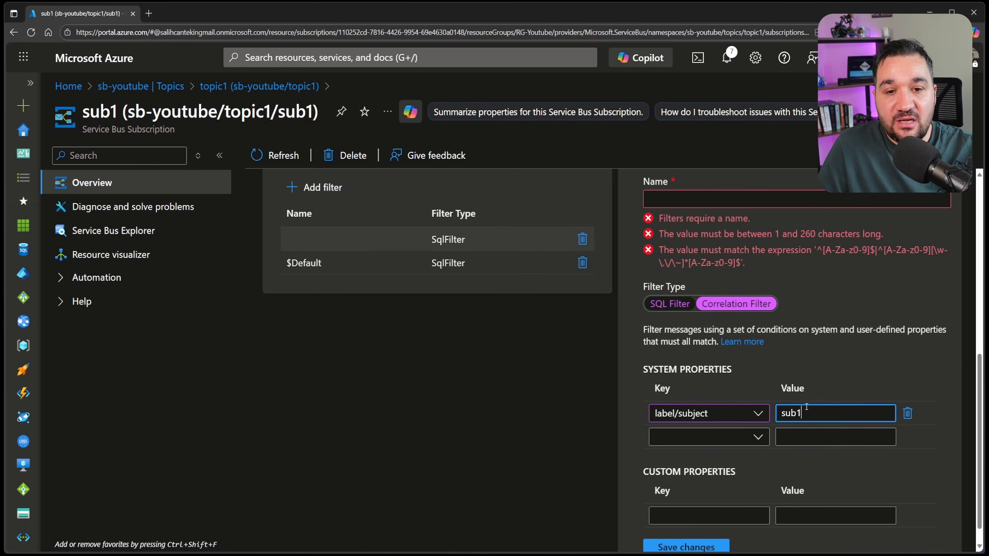
Name the filter sub1_label_filter and save it to sub1.
scroll(806, 407, "down", 1)
scroll(725, 385, "up", 5)
left_click(673, 375)
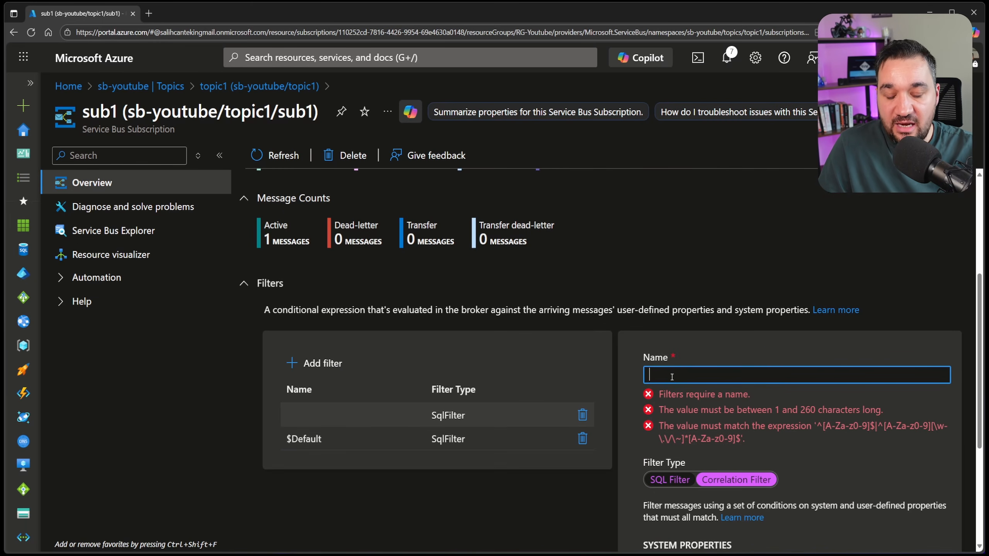
type("sub")
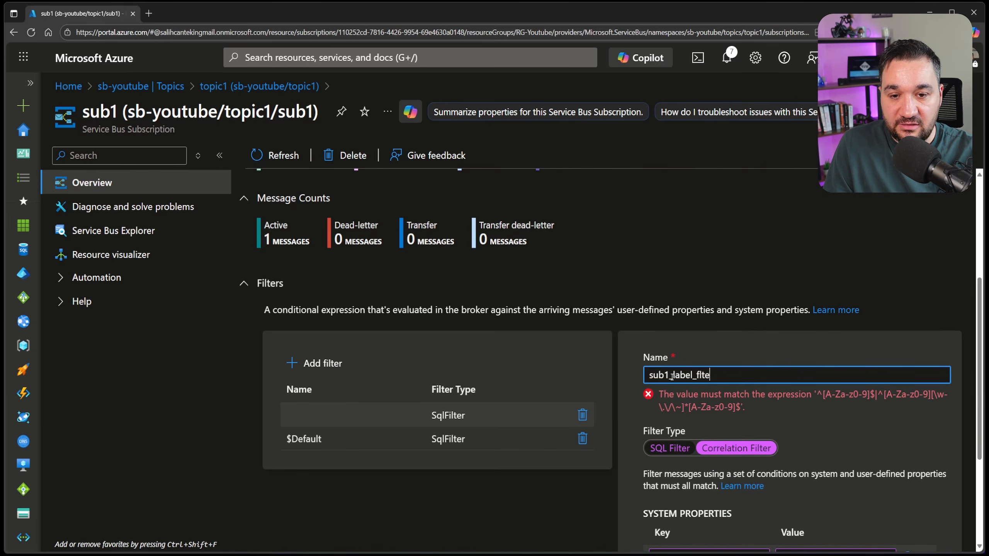
type("1_label_filter")
scroll(681, 449, "down", 4)
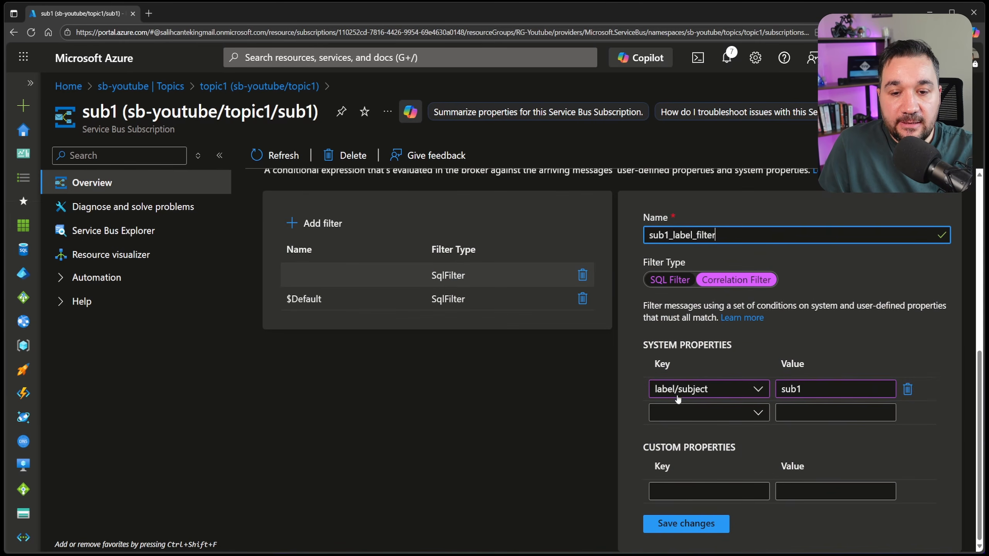
left_click(686, 524)
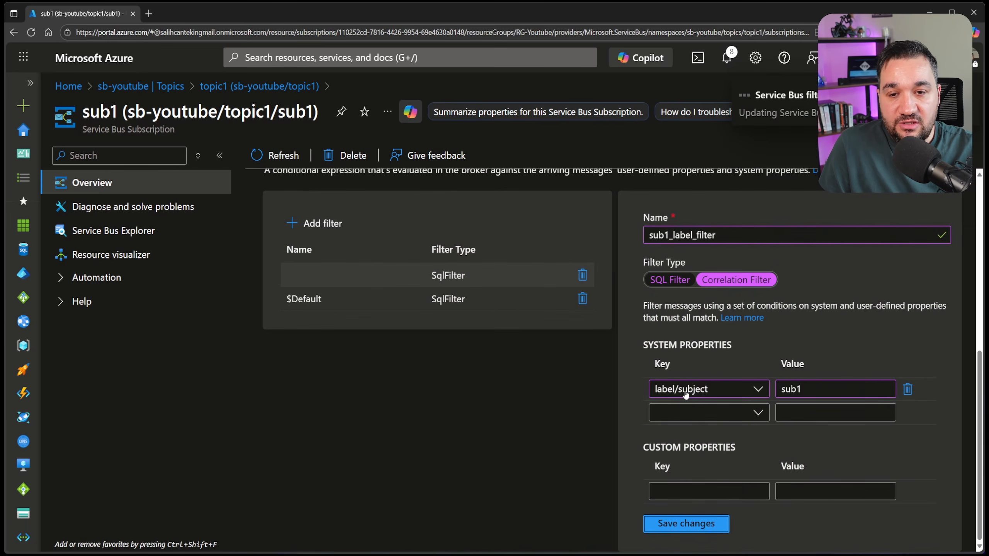
Return to topic1 and compose a text/plain message in Service Bus Explorer with the body "new message to topic1".
scroll(684, 398, "up", 3)
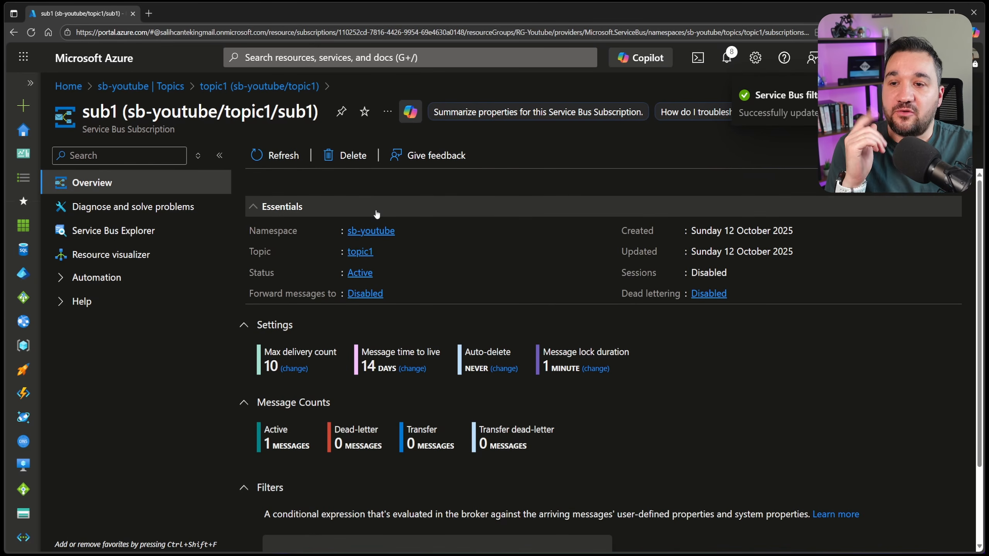
left_click(360, 252)
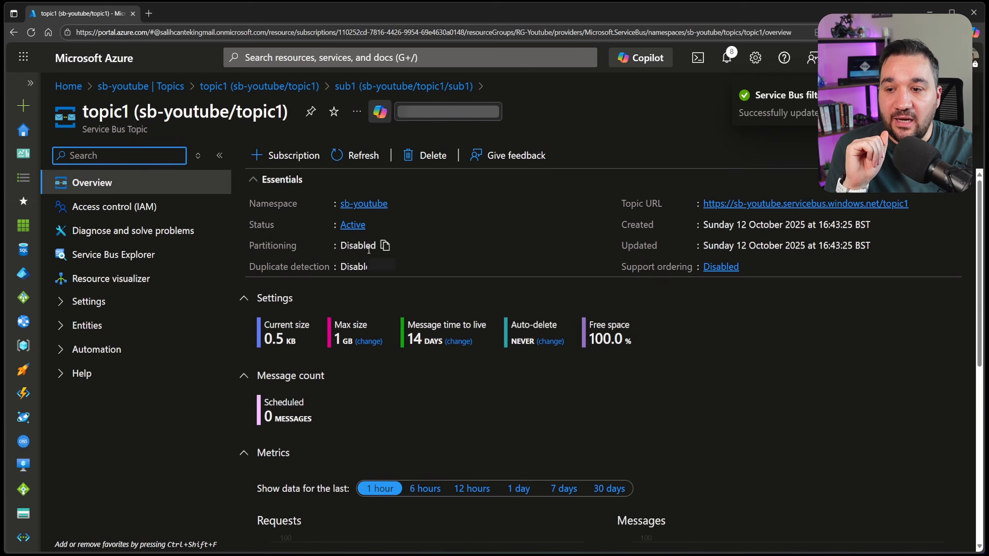
scroll(469, 253, "down", 10)
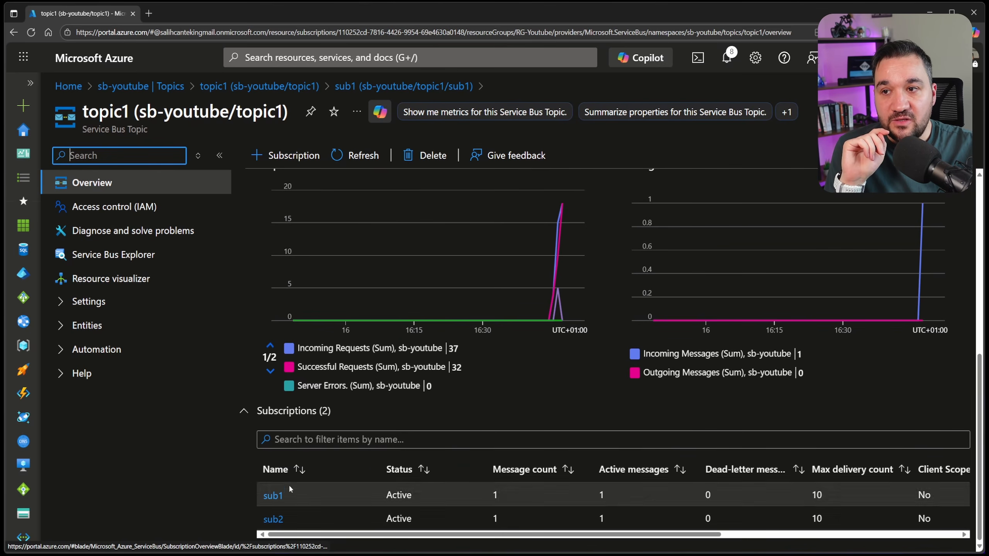
scroll(684, 351, "up", 1)
scroll(684, 351, "up", 10)
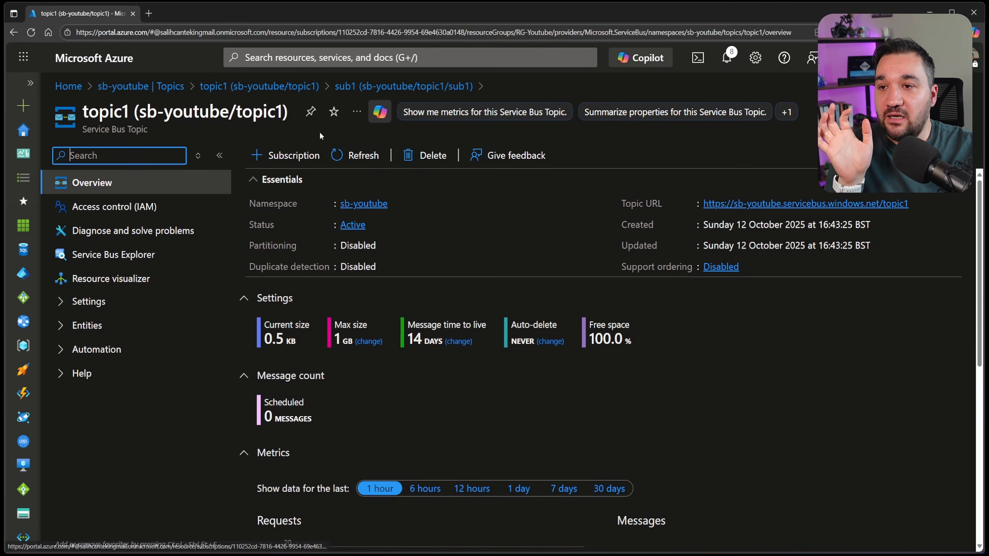
scroll(372, 186, "down", 8)
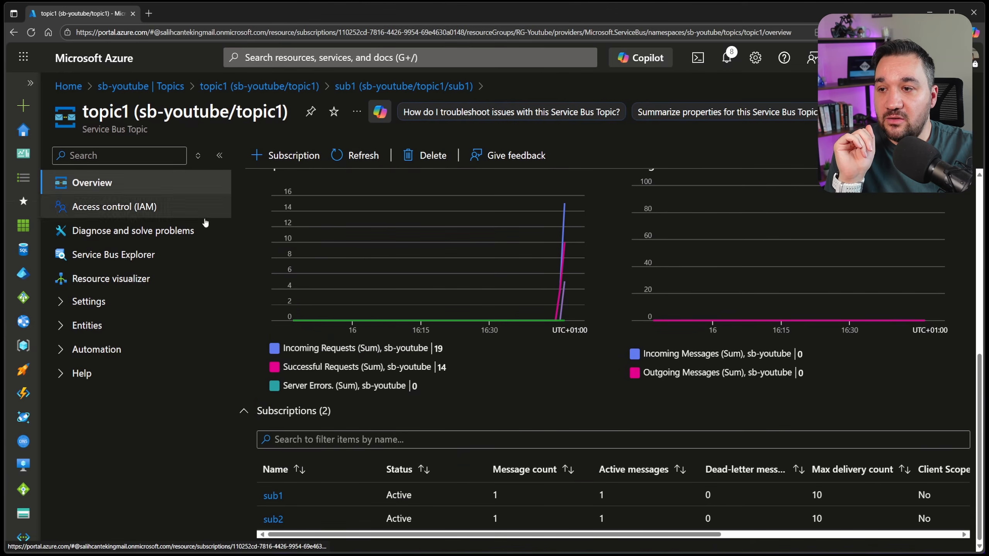
left_click(177, 254)
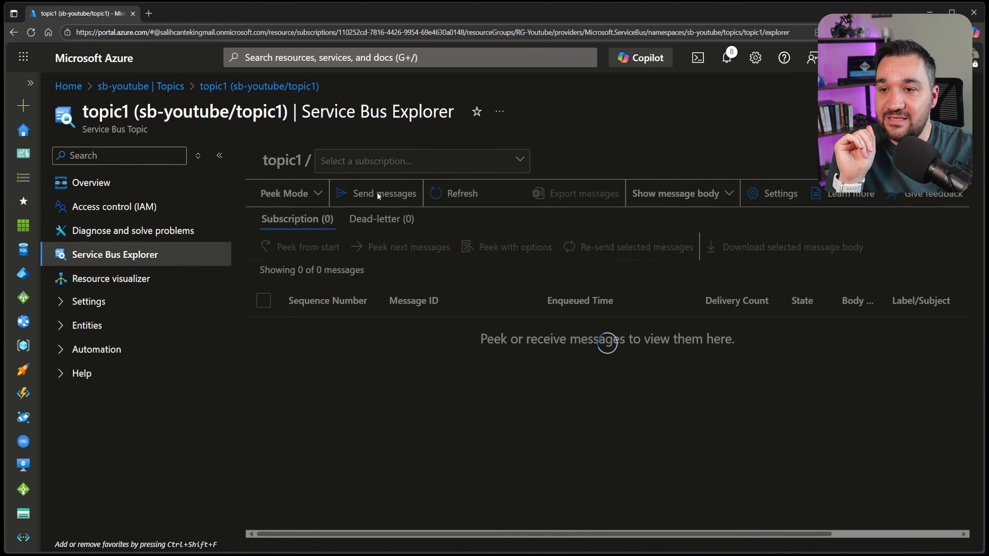
left_click(377, 192)
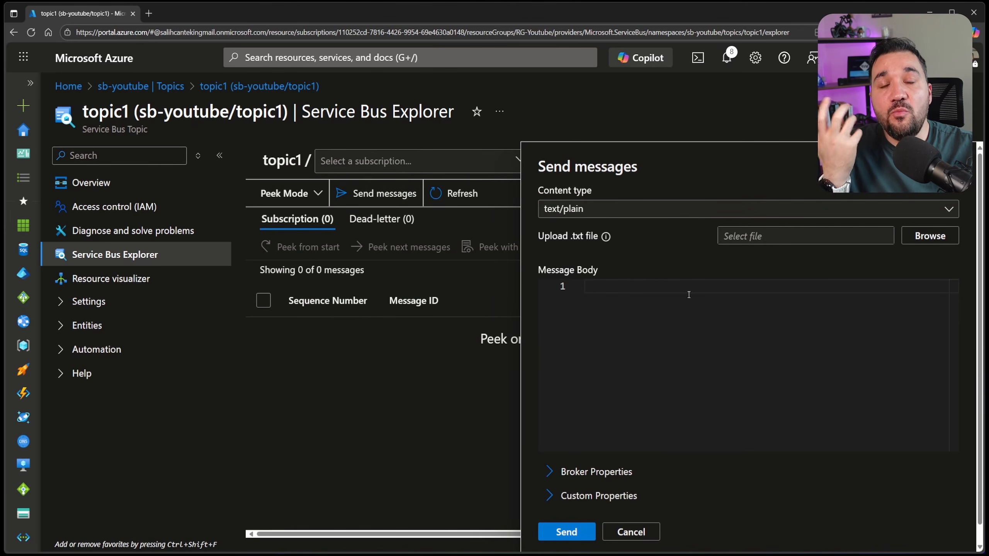
type("new messag")
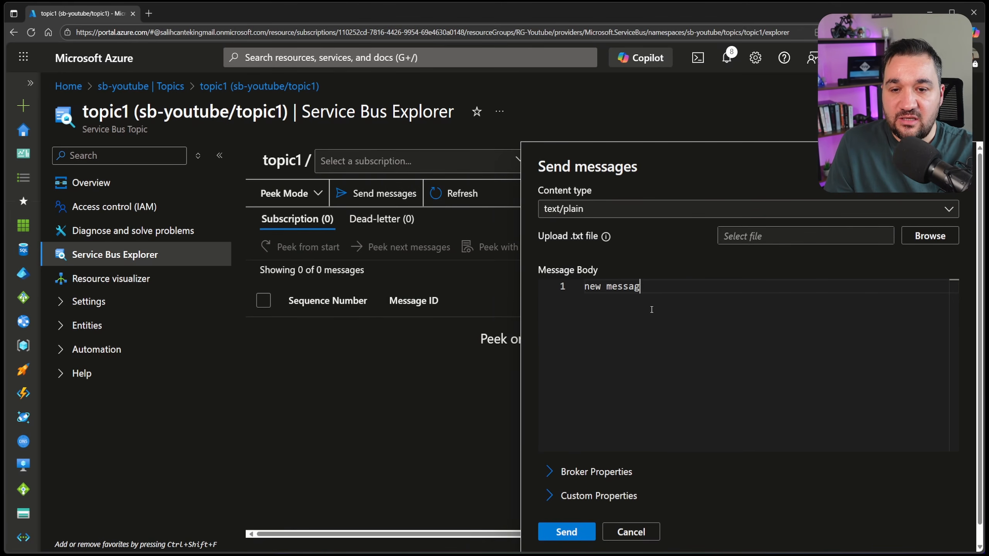
type("e to topic1")
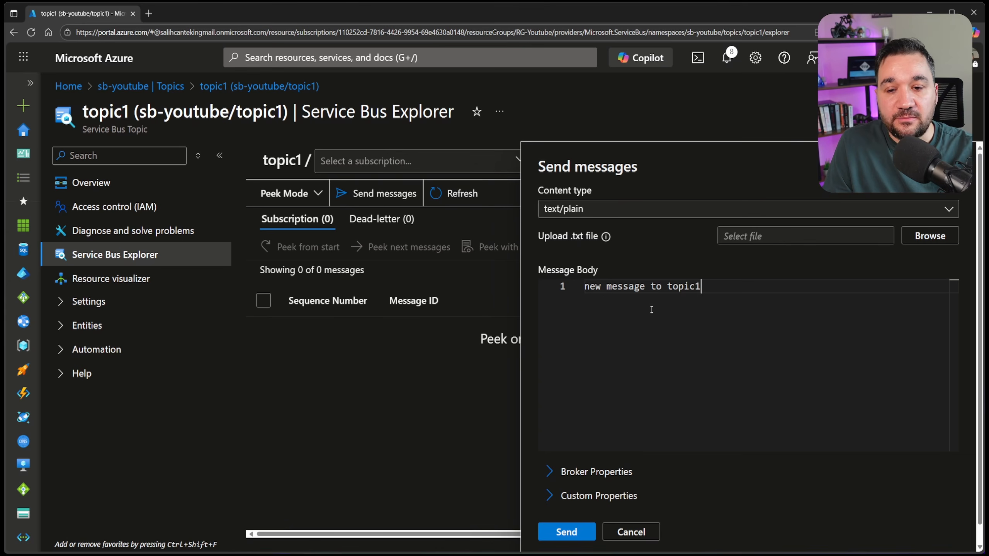
Review the message's broker properties, leave Label/Subject empty, and send the message to topic1.
left_click(596, 471)
left_click(590, 374)
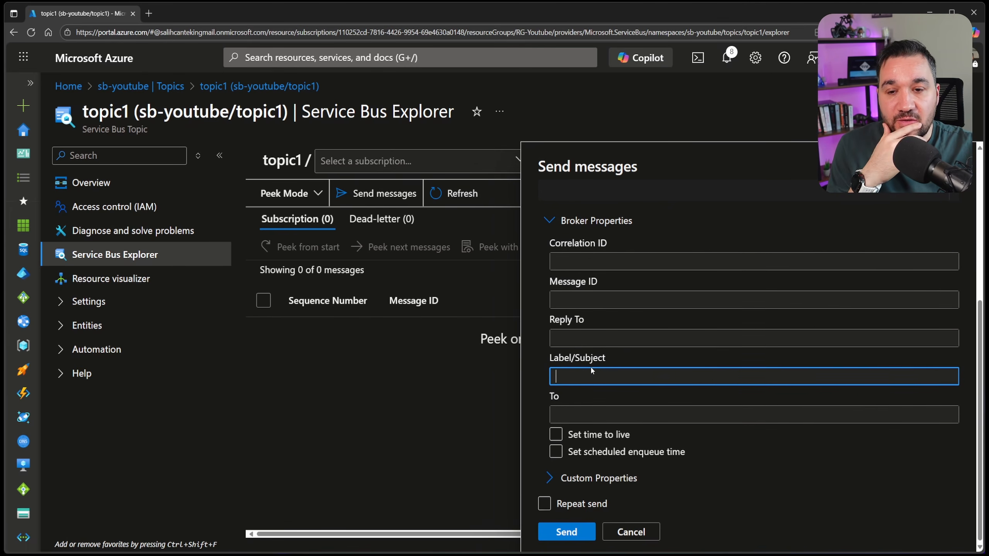
scroll(584, 351, "up", 3)
left_click(552, 321)
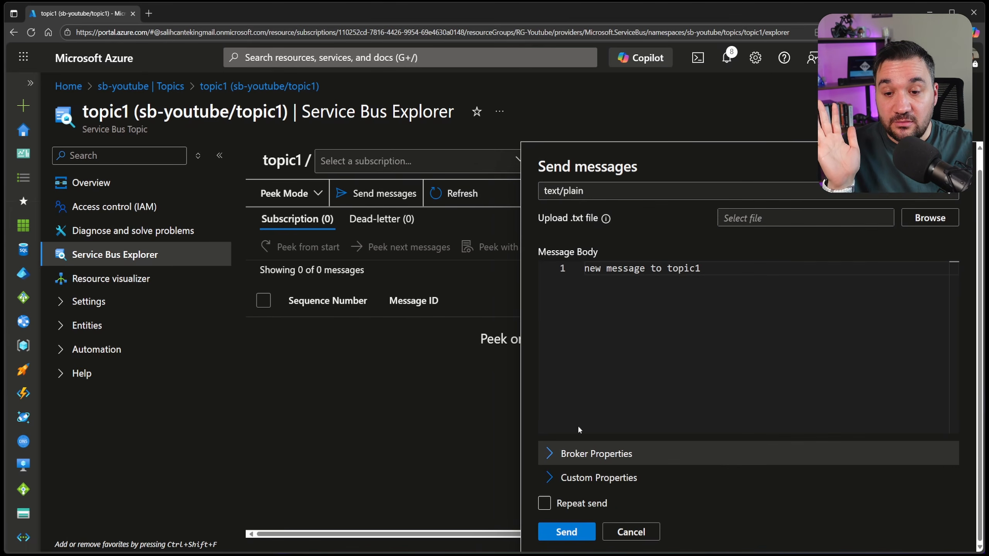
left_click(573, 532)
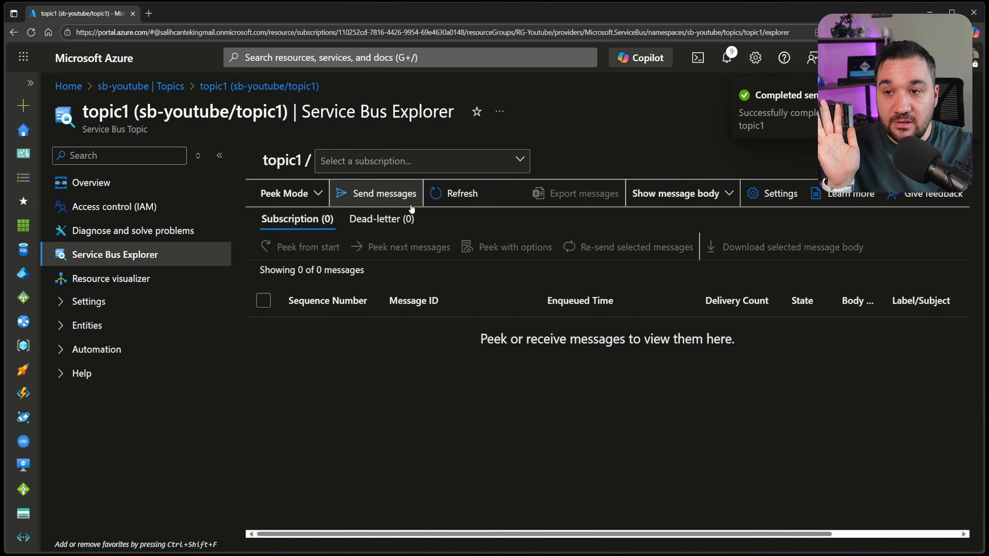
Peek sub1's messages from the start and read the body of the listed message to check the filter's effect.
left_click(409, 160)
left_click(390, 188)
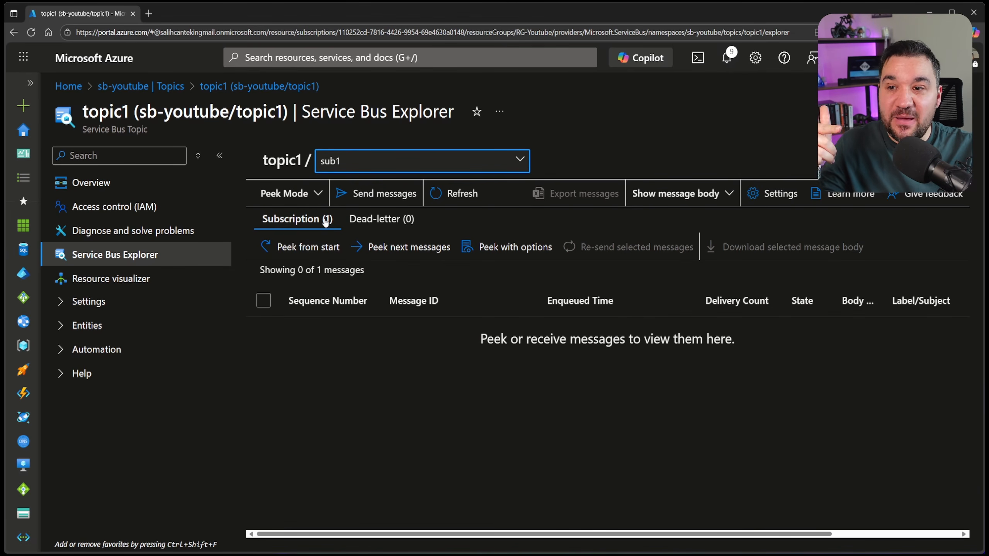
left_click(329, 253)
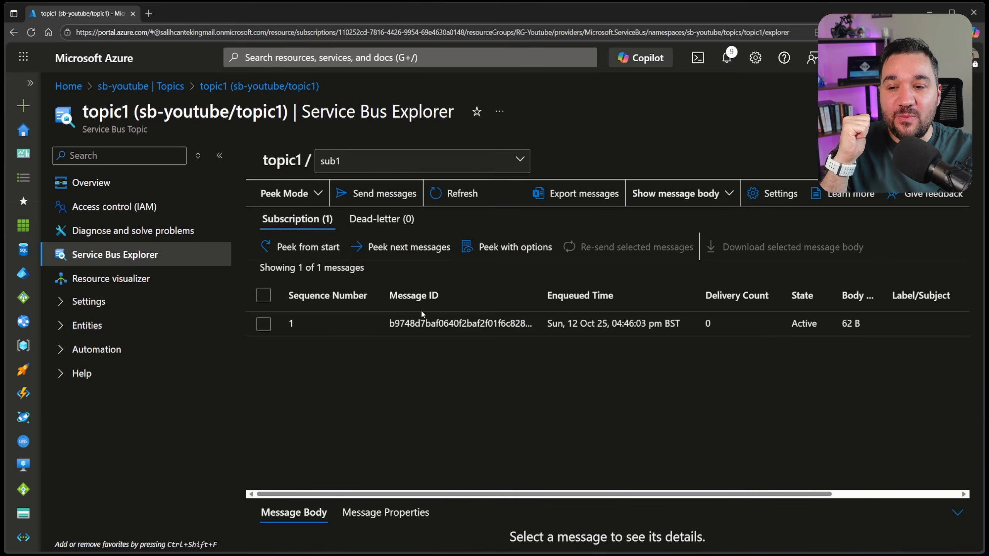
left_click(415, 323)
scroll(415, 524, "down", 3)
left_click_drag(507, 439, 263, 438)
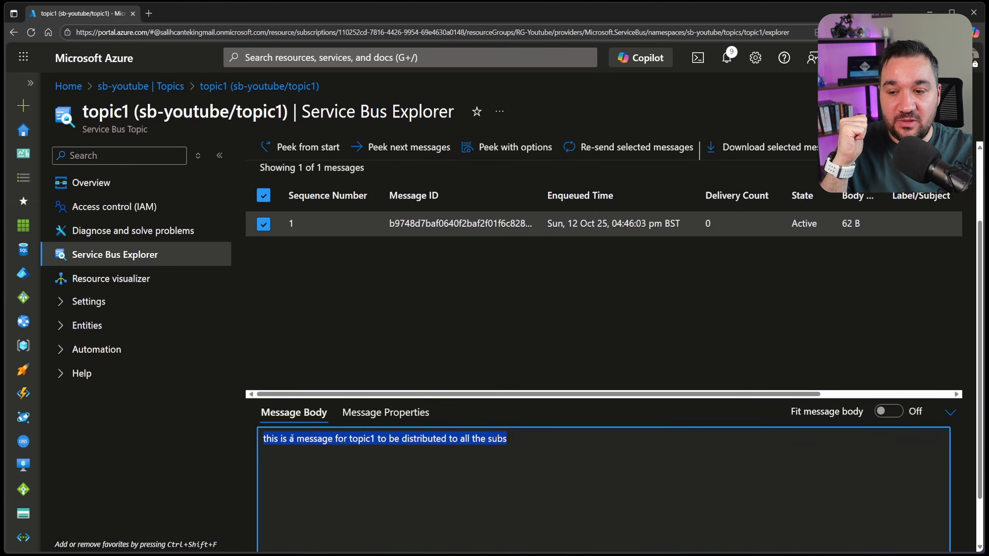
left_click(466, 438)
scroll(466, 439, "up", 3)
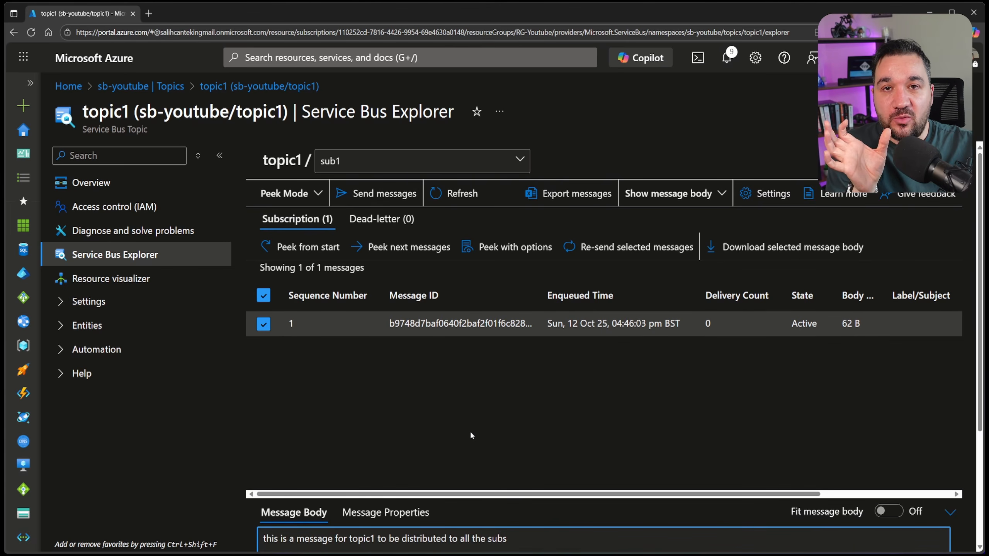
Switch to sub2 to check its message count, and return to the sb-youtube namespace's topic list.
left_click(375, 163)
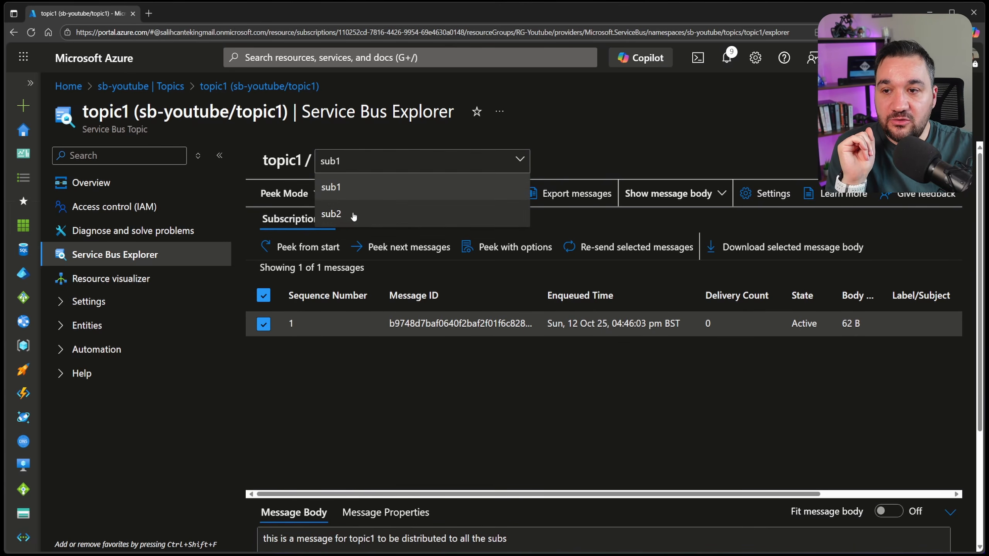
left_click(353, 217)
left_click(319, 225)
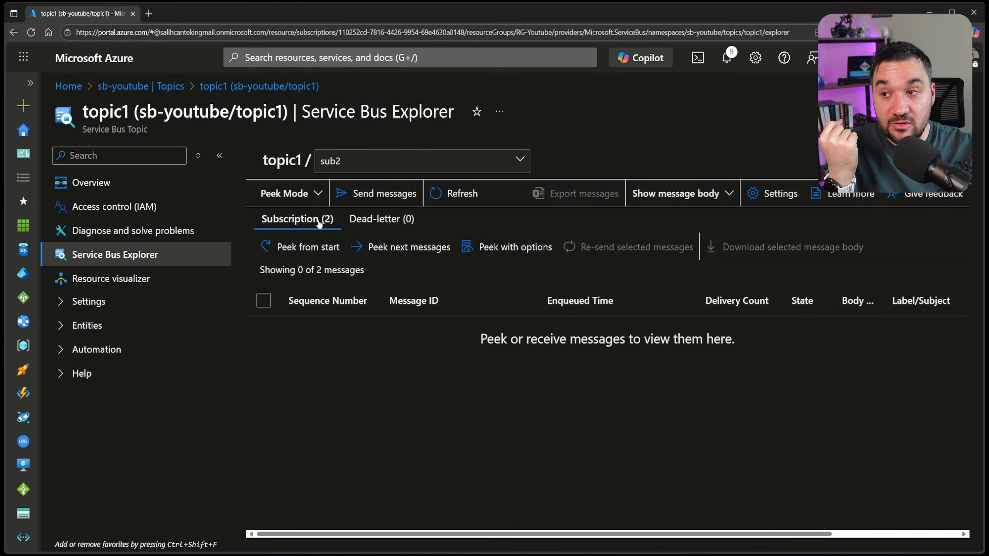
left_click(167, 86)
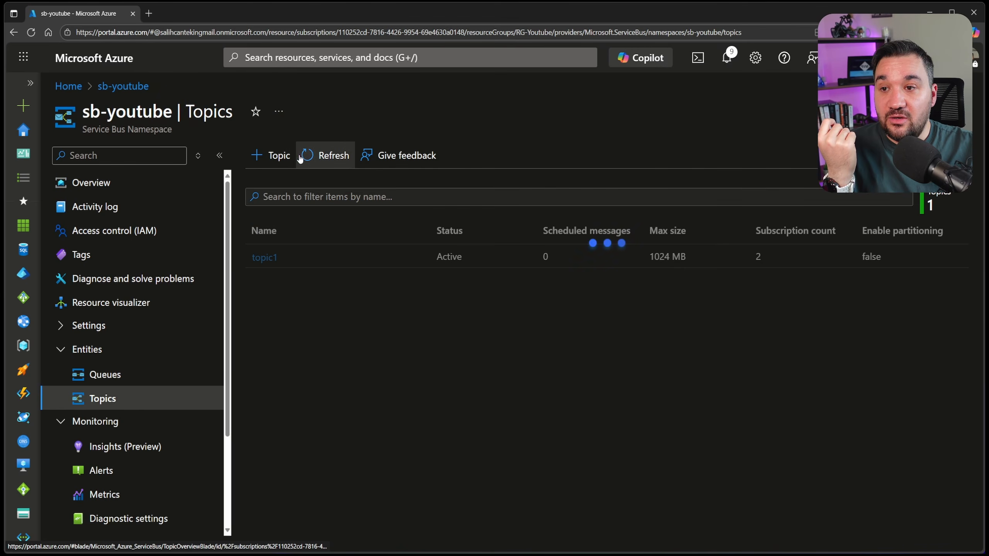
Open topic1's Service Bus Explorer and compose a message with the body "new message with label property set".
left_click(263, 257)
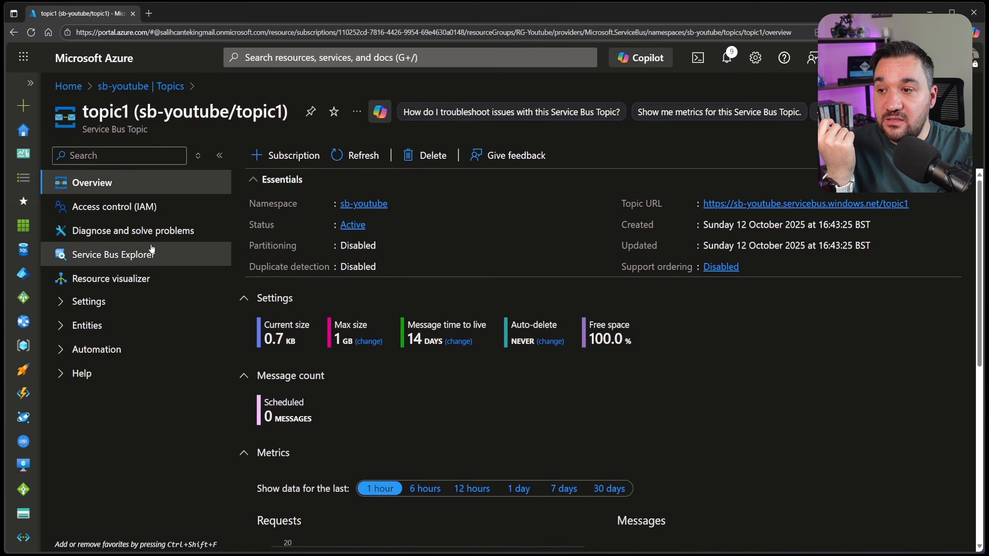
left_click(152, 251)
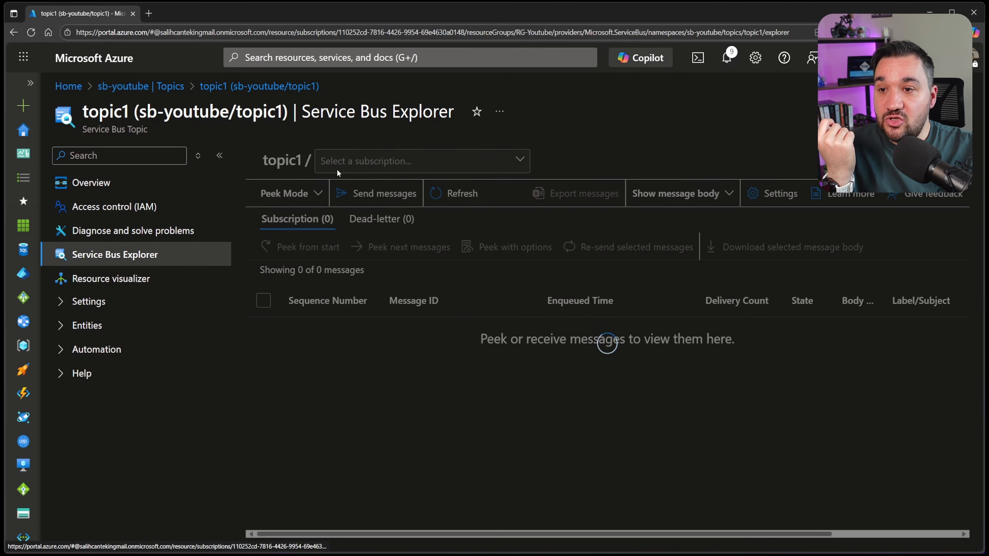
left_click(393, 193)
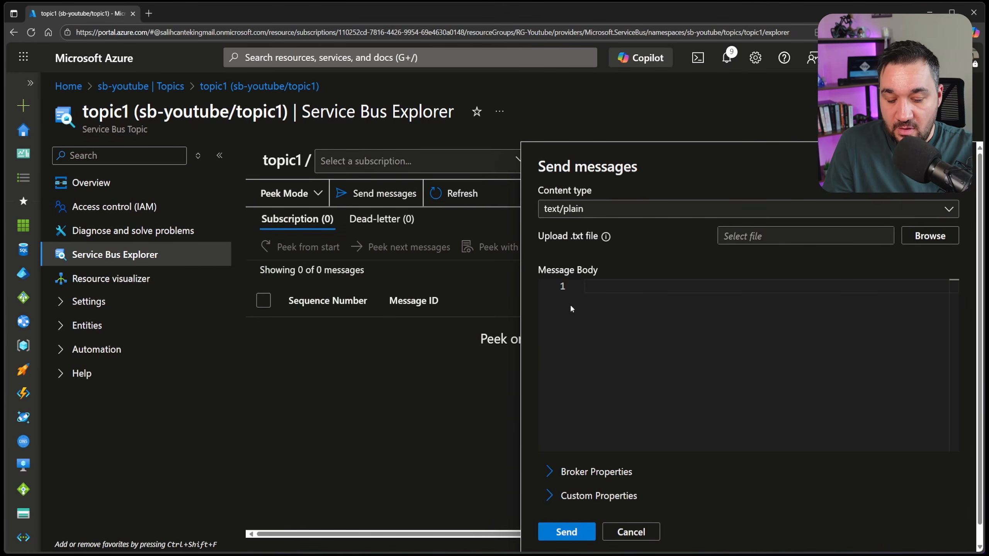
type("new message ")
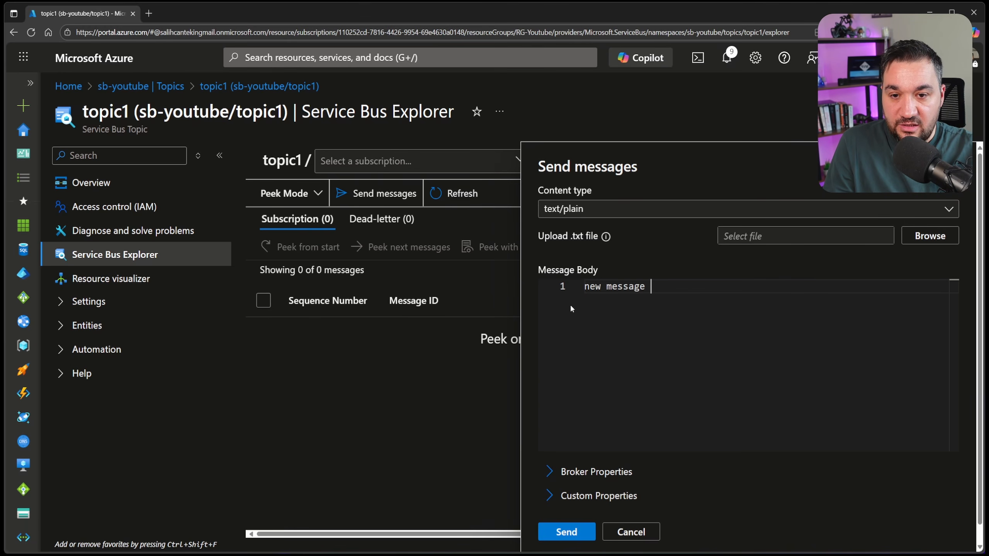
type("with label propert")
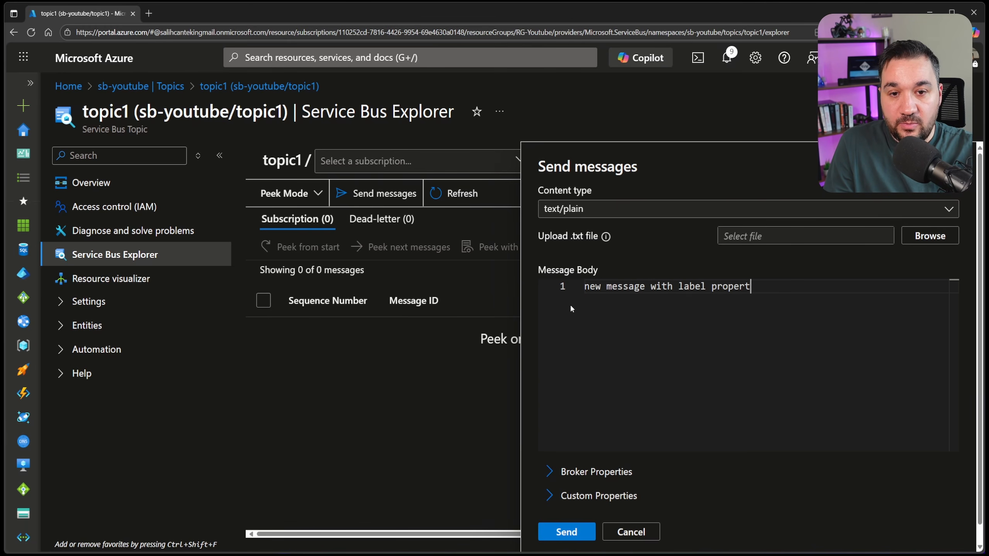
type("y set")
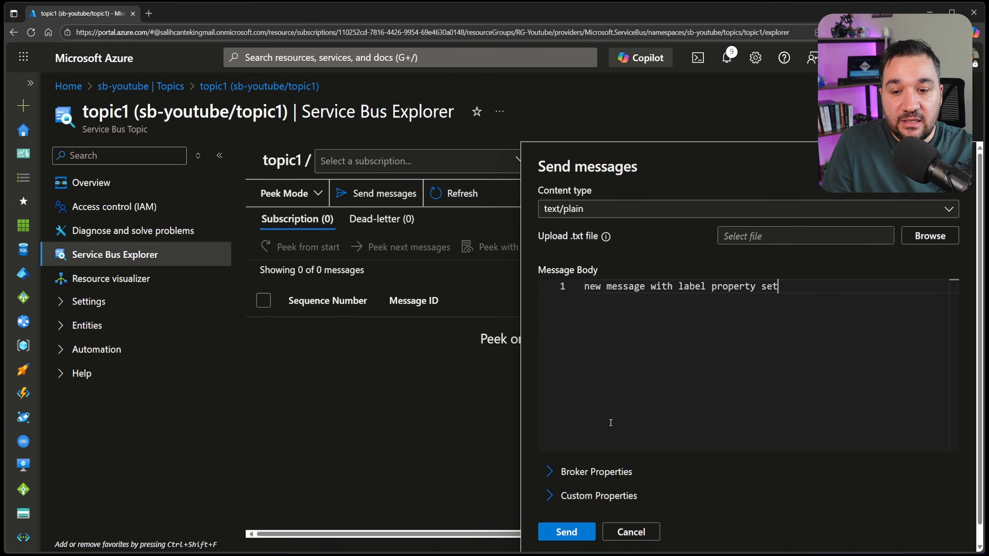
Set the message's Label/Subject broker property to sub1 and send the message to topic1.
left_click(602, 472)
scroll(580, 498, "down", 6)
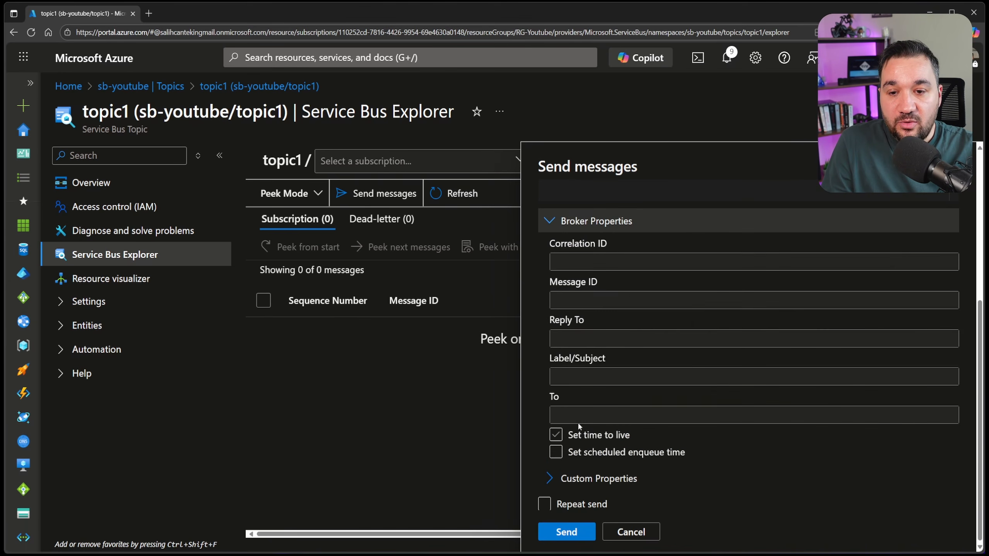
left_click(583, 376)
type("sub1")
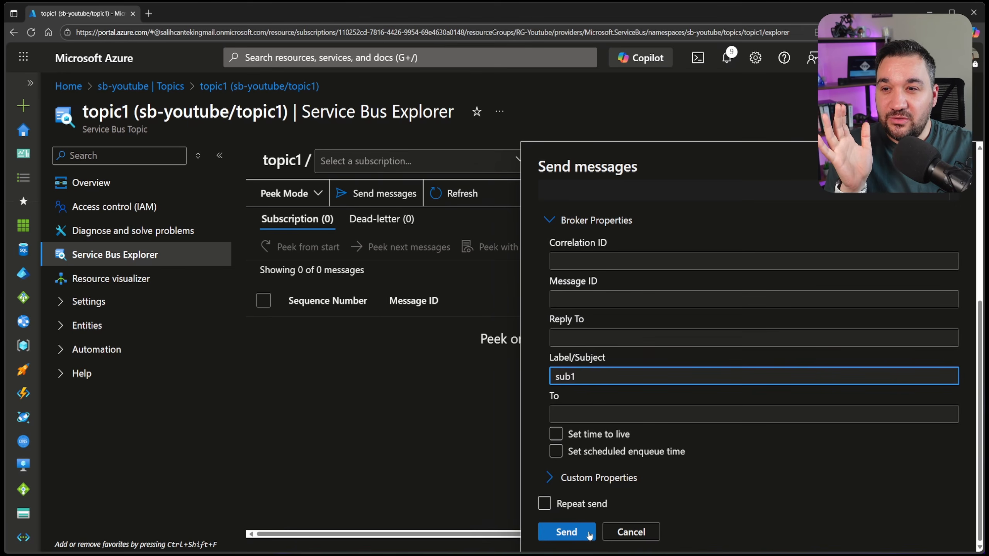
left_click(566, 532)
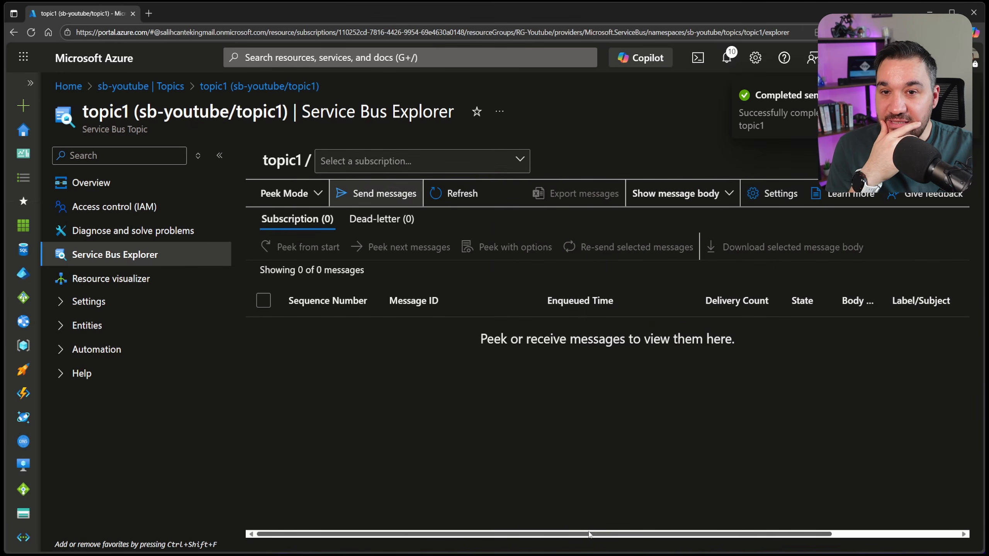
Peek sub1's messages from the start and inspect the body and broker properties of the message labelled sub1.
left_click(421, 160)
left_click(370, 185)
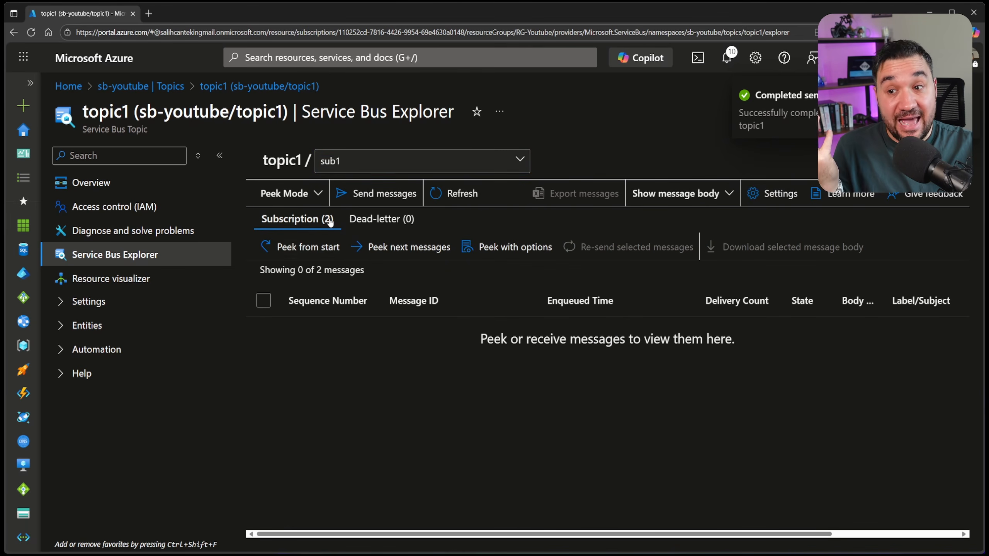
left_click(324, 251)
left_click(498, 347)
scroll(470, 386, "down", 4)
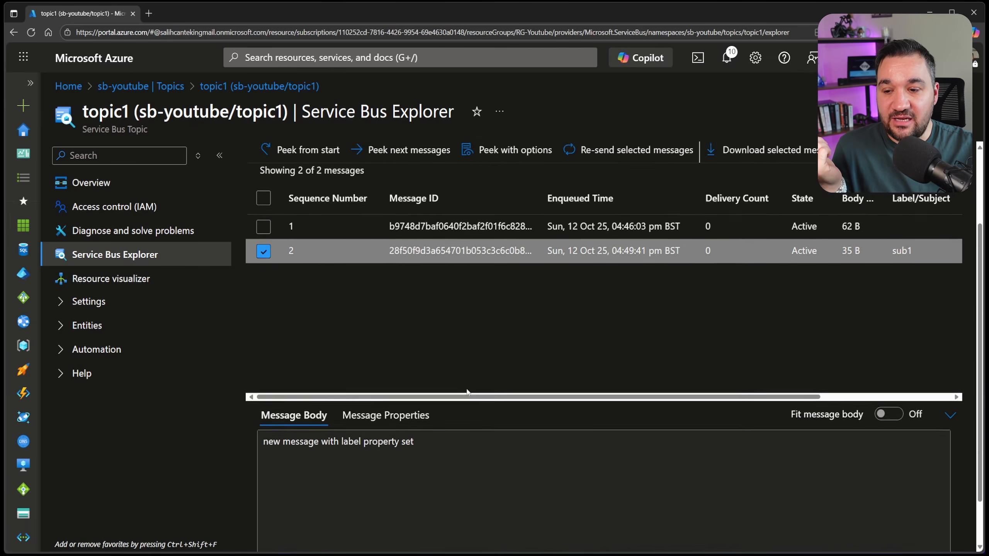
left_click_drag(452, 386, 245, 384)
scroll(440, 386, "up", 4)
scroll(442, 376, "down", 4)
left_click(407, 351)
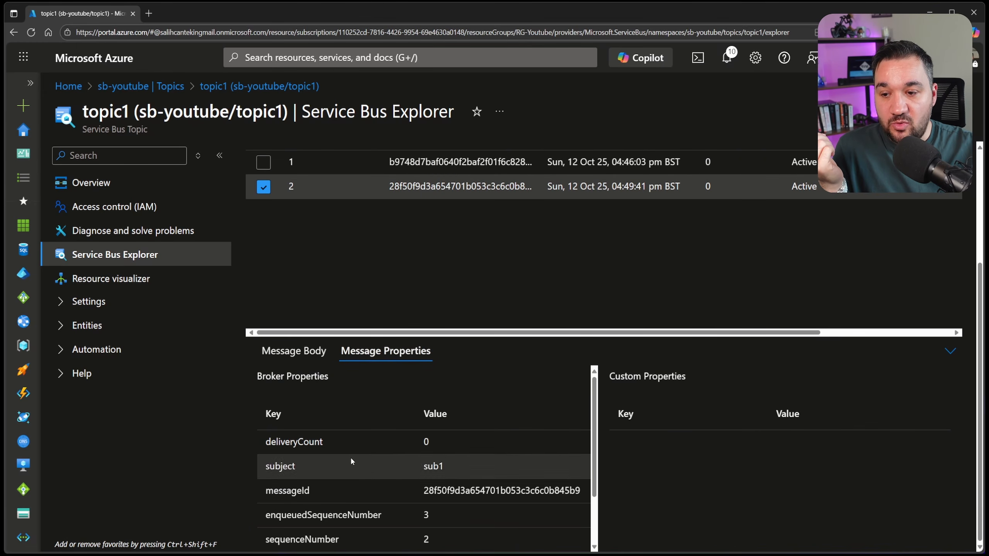
scroll(464, 300, "up", 3)
Switch to sub2 and peek its messages from the start to compare delivery.
left_click(390, 161)
left_click(370, 207)
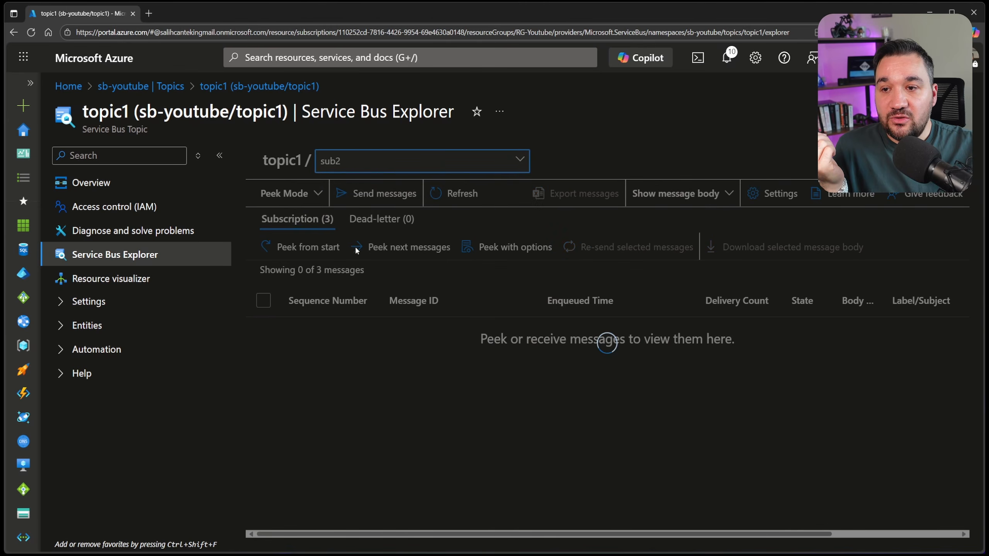
left_click(320, 240)
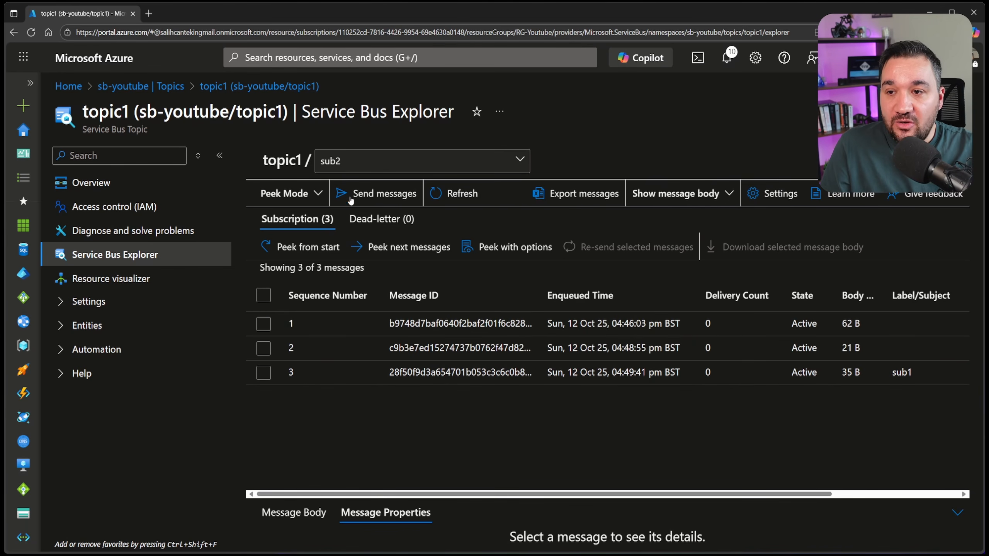
Return to topic1's overview and open the sub2 subscription at its filters.
left_click(116, 186)
scroll(411, 393, "down", 6)
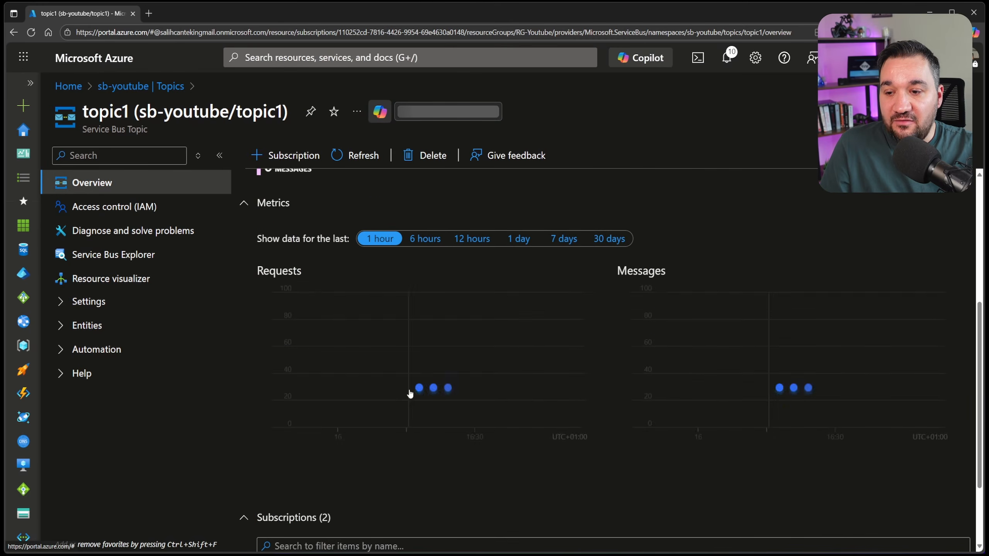
left_click(274, 520)
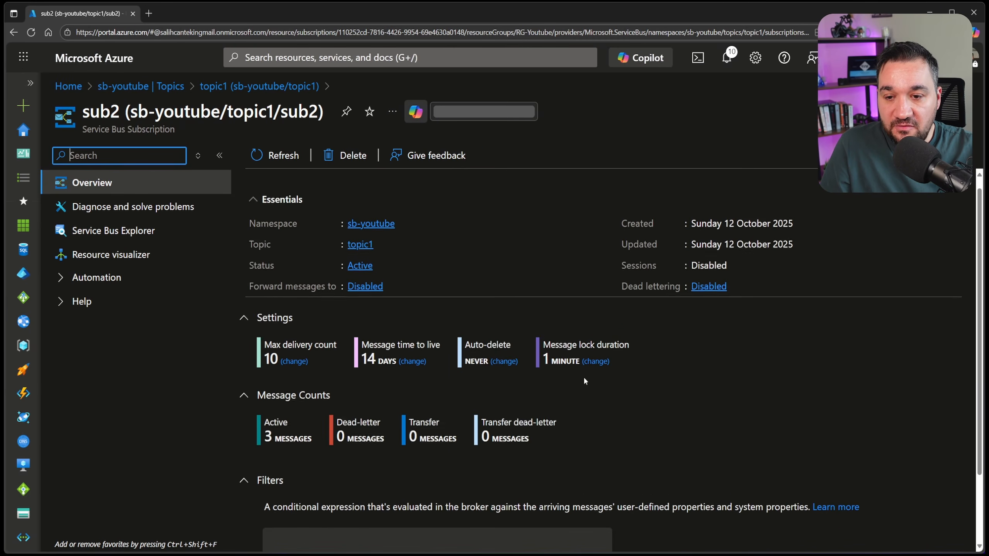
scroll(584, 375, "down", 3)
Add an SQL filter to sub2 with the expression Sys.To == "Sub2".
left_click(317, 470)
scroll(620, 392, "down", 5)
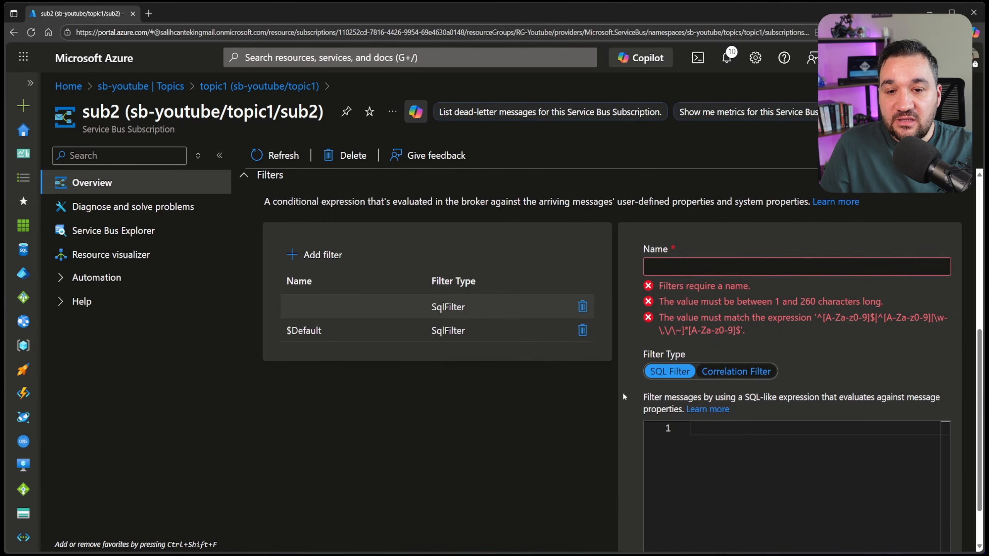
left_click(726, 434)
type("Sys.to")
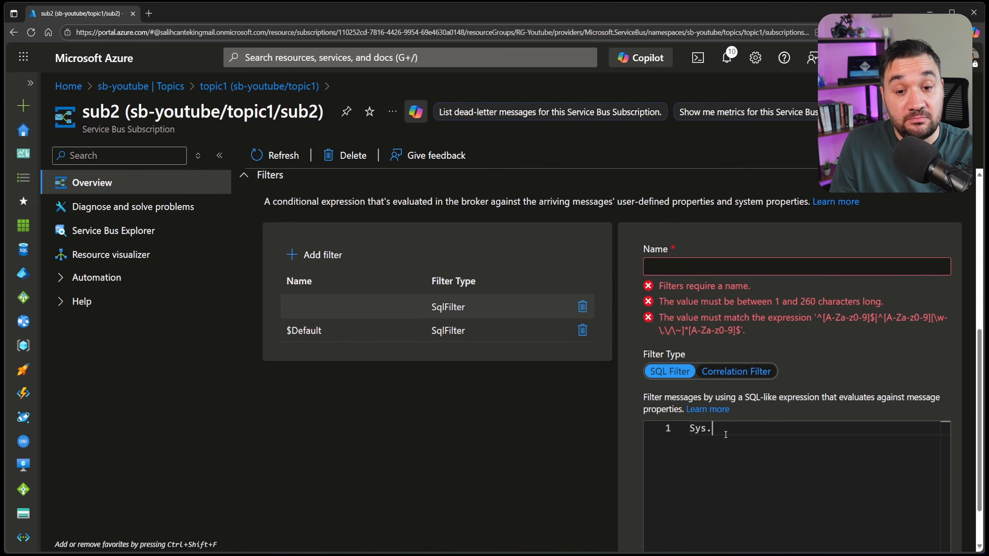
type("o")
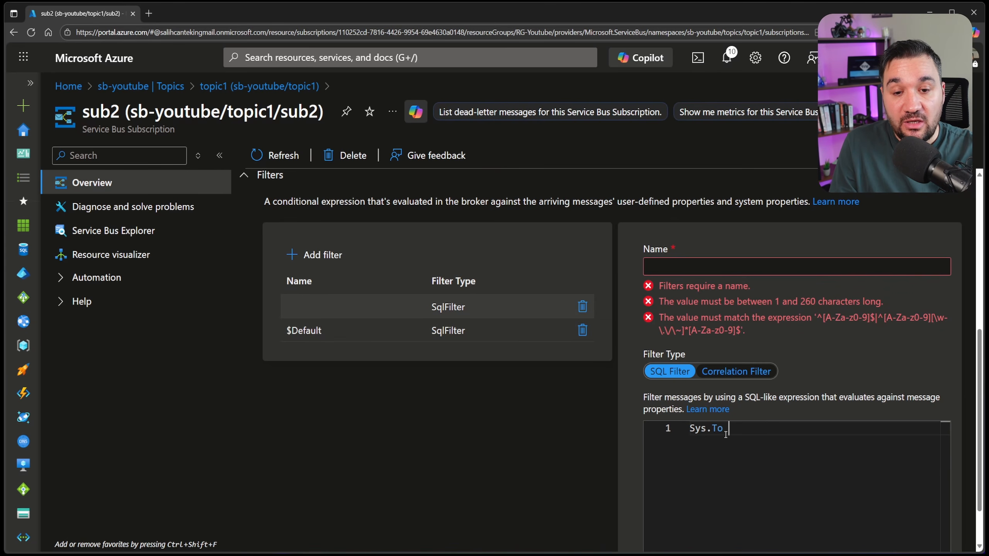
type(" == \"")
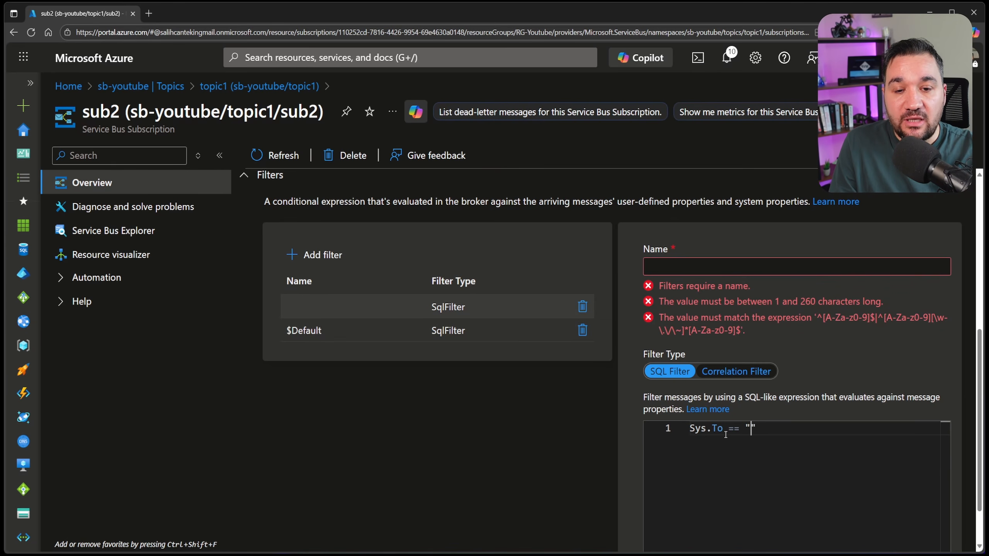
type("Sub2")
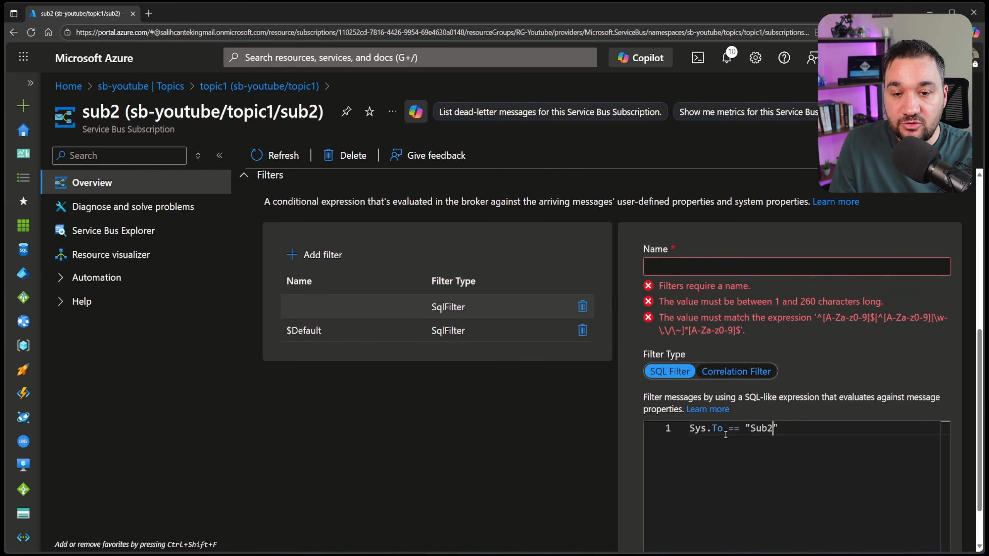
Check the subscription's name, name the filter sub2_sql_filter, and try to save it with the Sys.To == "Sub2" expression.
scroll(597, 377, "up", 7)
scroll(597, 377, "up", 1)
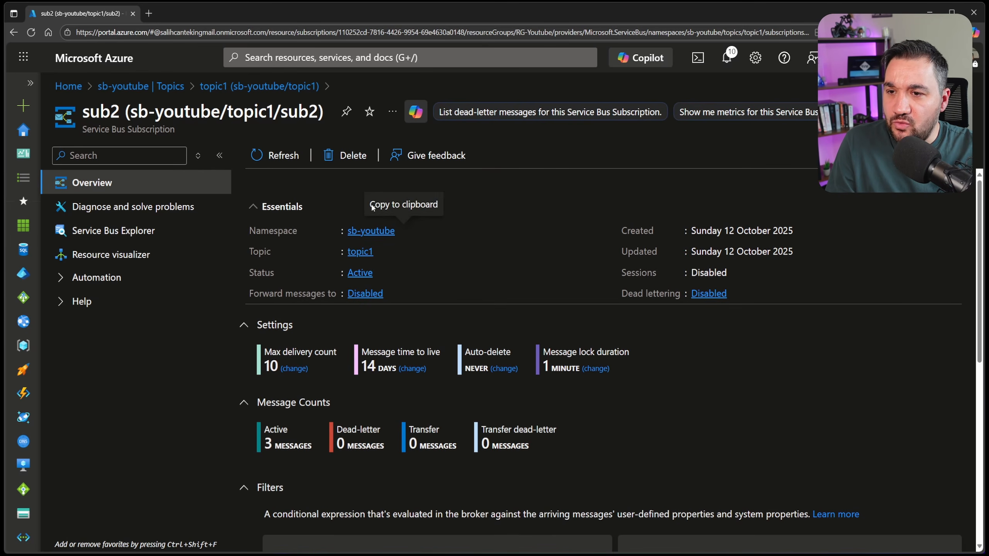
left_click_drag(318, 112, 289, 112)
scroll(686, 356, "down", 7)
left_click(705, 447)
scroll(701, 440, "down", 2)
left_click(685, 208)
type("sub2_sql_filter")
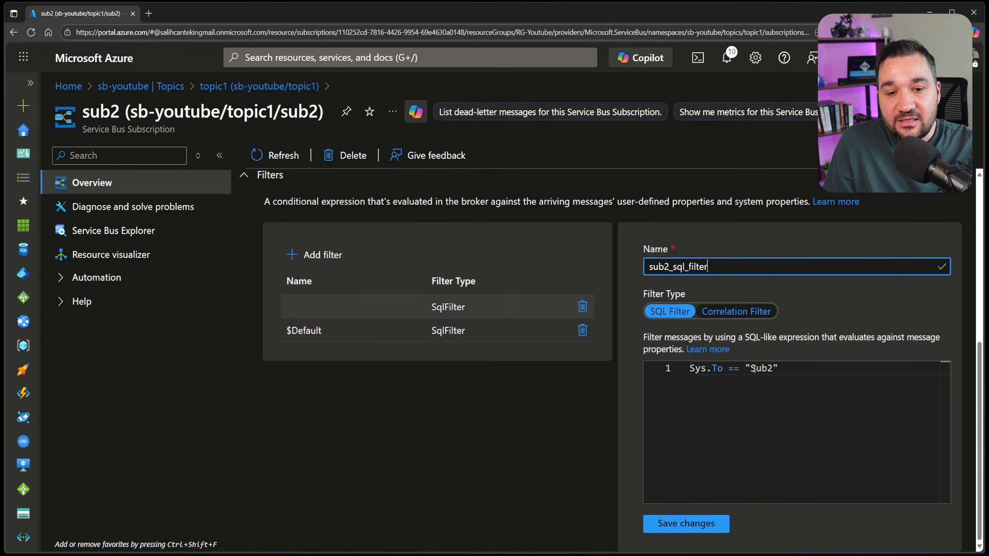
left_click(716, 369)
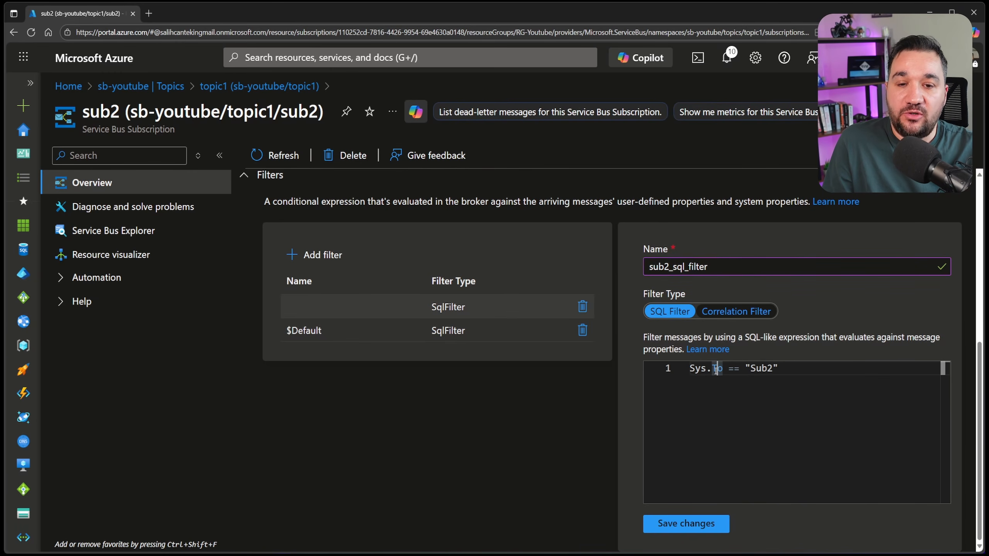
left_click_drag(750, 368, 773, 368)
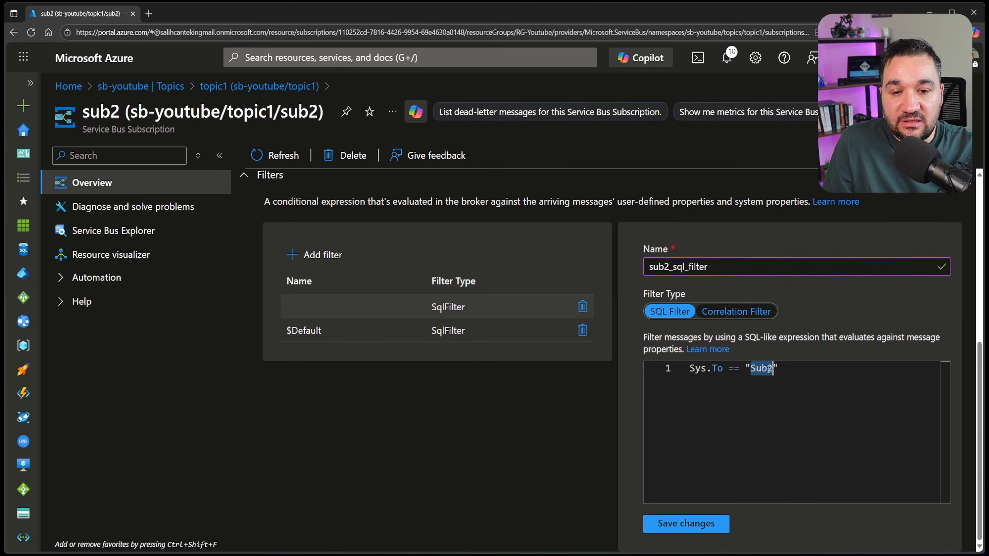
left_click(681, 530)
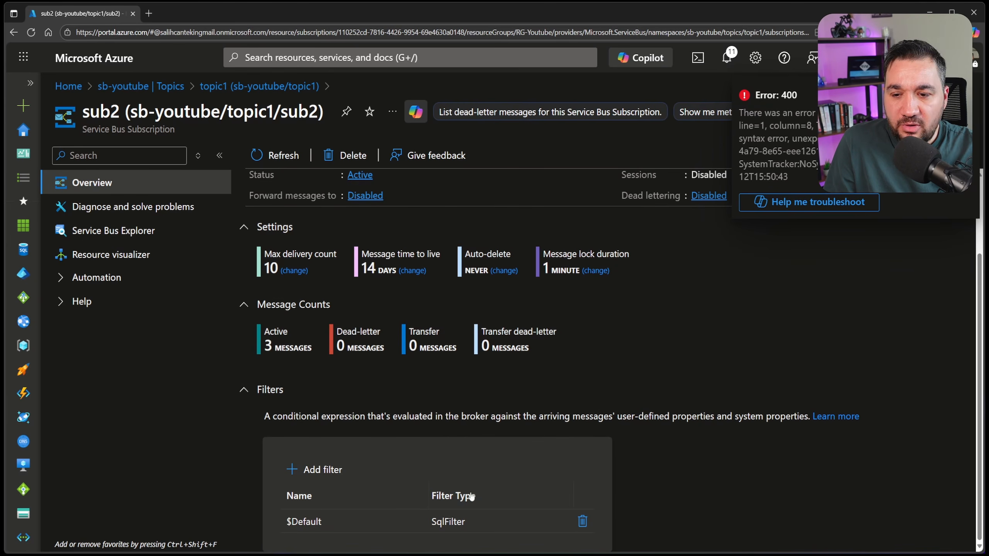
Add a new SQL filter to sub2 with the expression sys.to = 'sub2'.
left_click(326, 471)
left_click(693, 398)
type("syst")
key("BackSpace")
type(".")
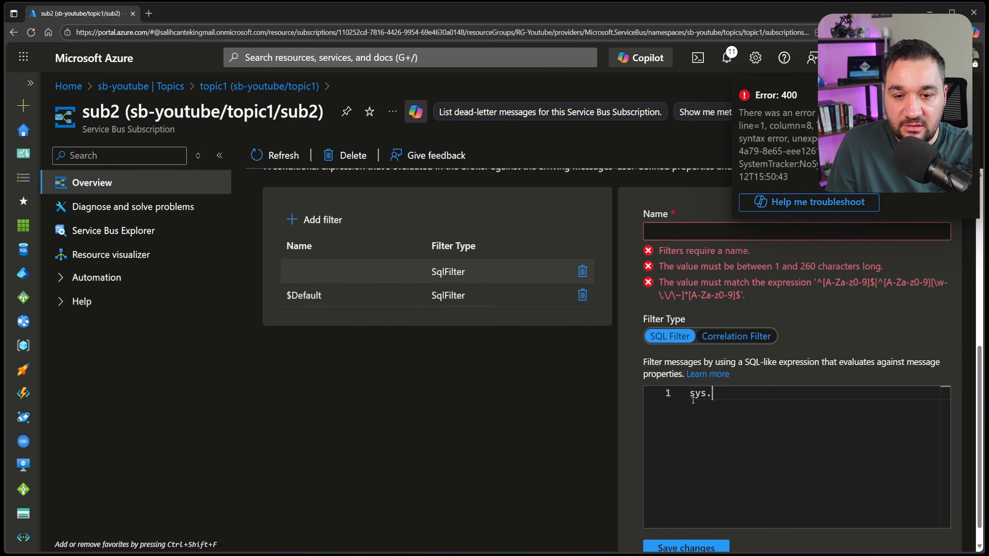
type("to = ")
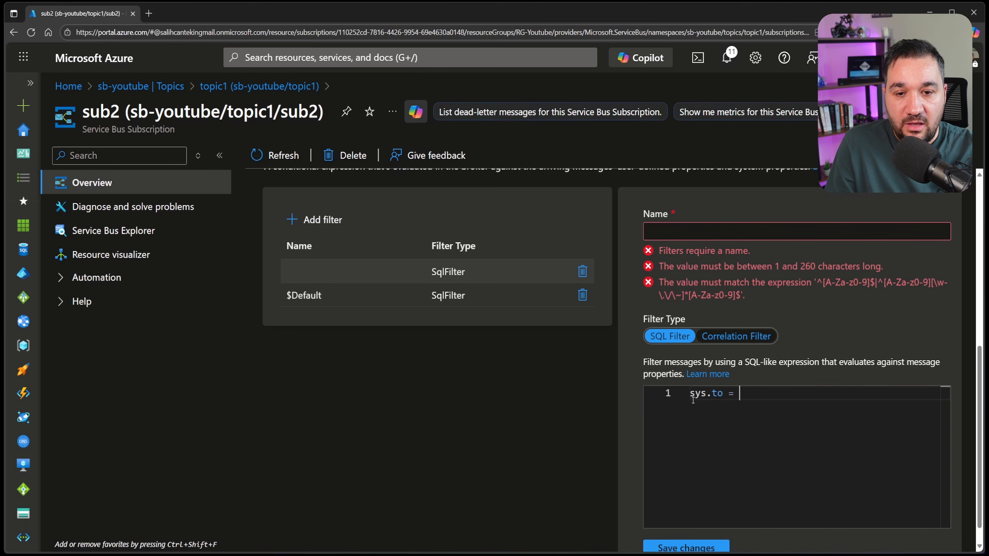
type("\"'")
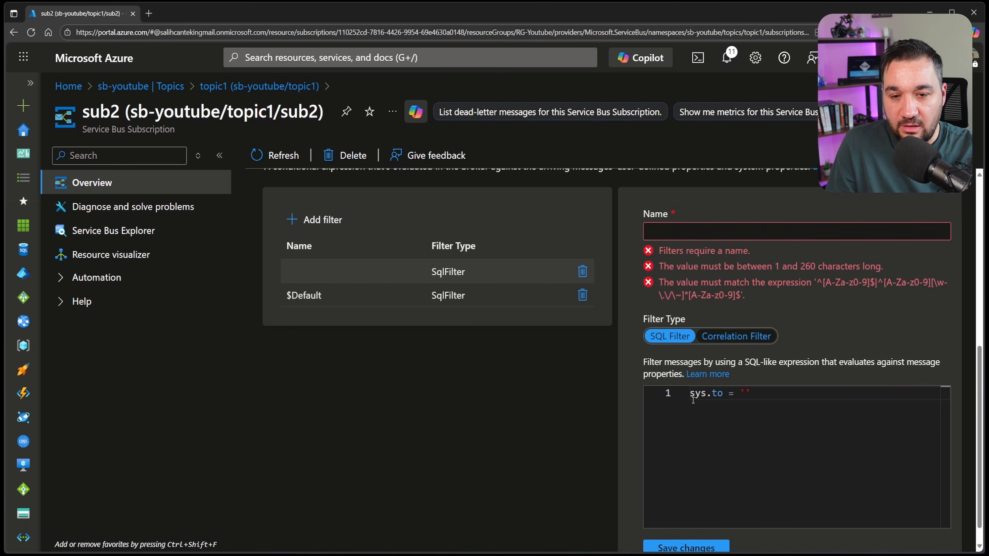
type("Sub2")
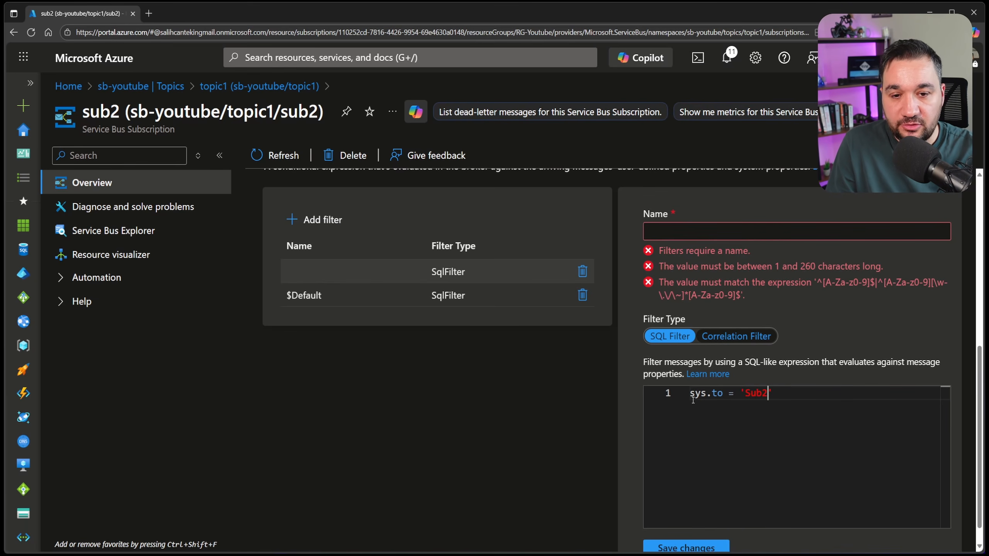
double_click(754, 392)
type("sub2")
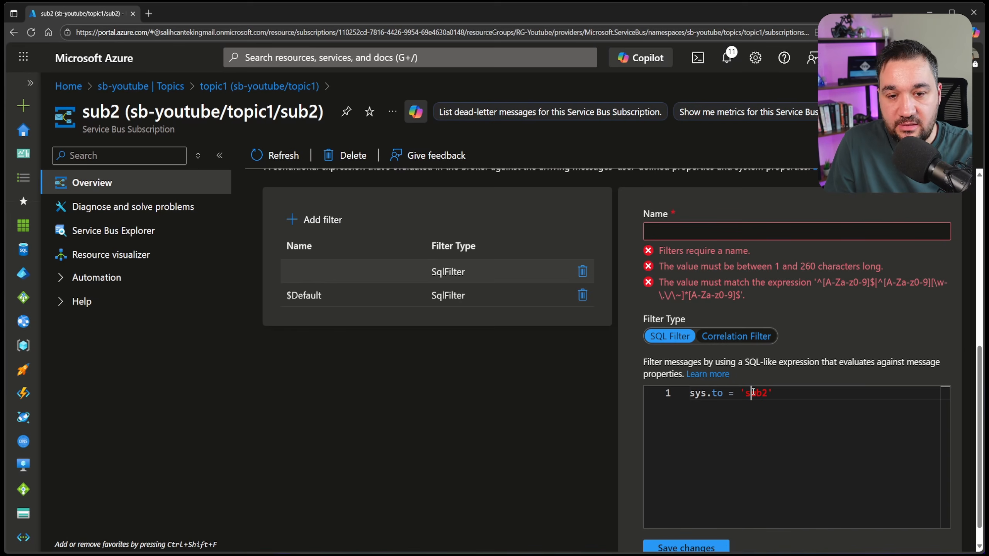
key("ctrl+a")
Name the new SQL filter sub2_sql_filter, save it, and open the saved filter for review.
left_click(679, 233)
type("sub2_s")
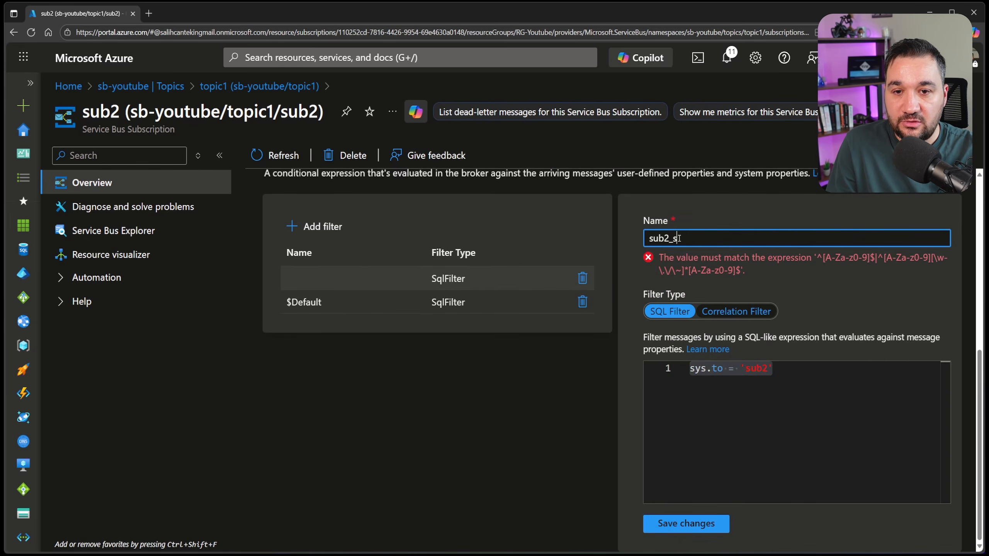
type("ql_filter")
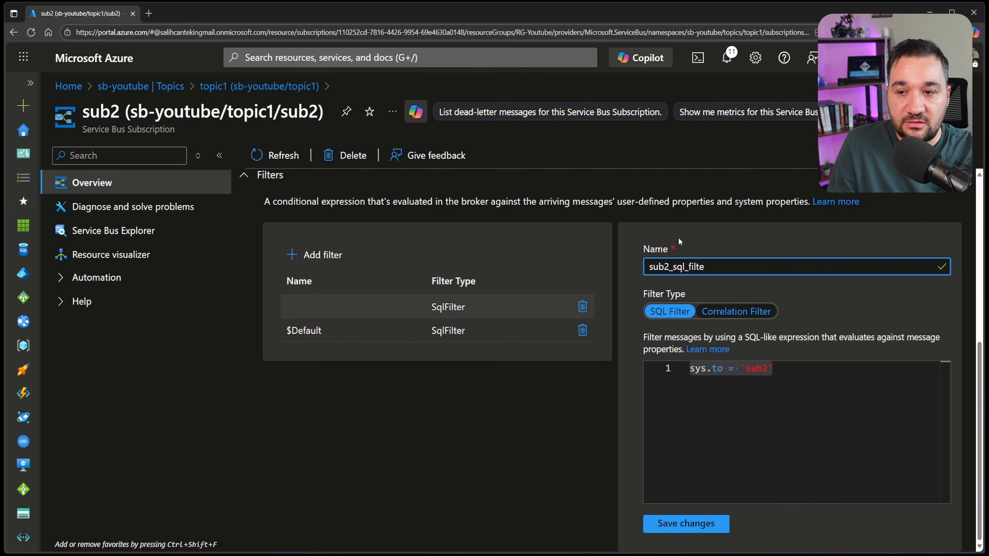
left_click(664, 524)
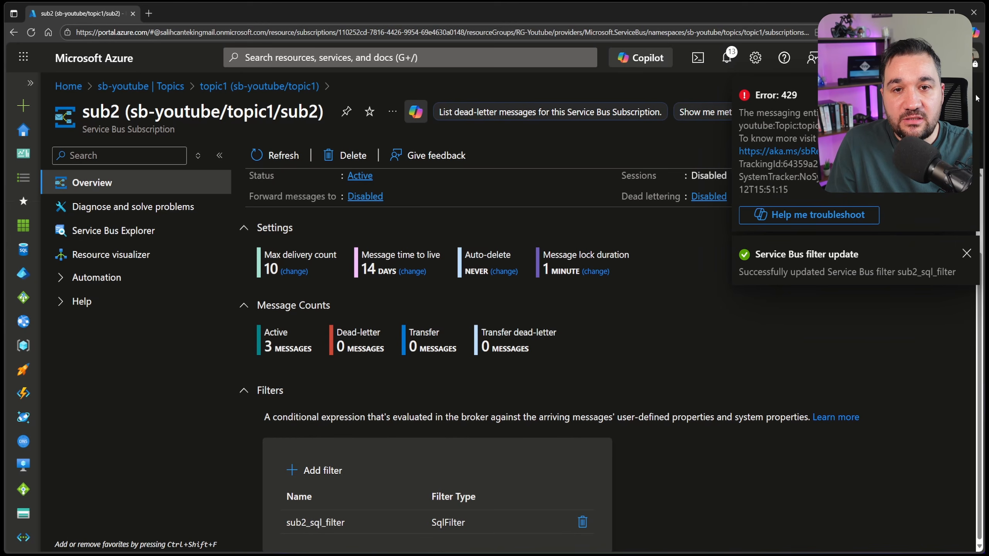
left_click(968, 255)
left_click(338, 521)
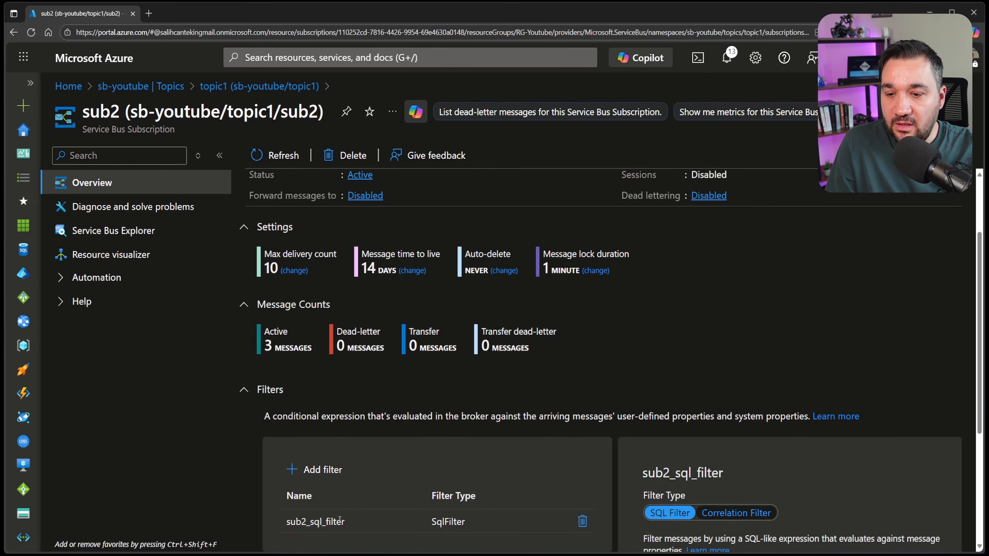
Review the expression saved in sub2_sql_filter.
scroll(728, 445, "down", 5)
left_click_drag(787, 371, 641, 390)
left_click(630, 366)
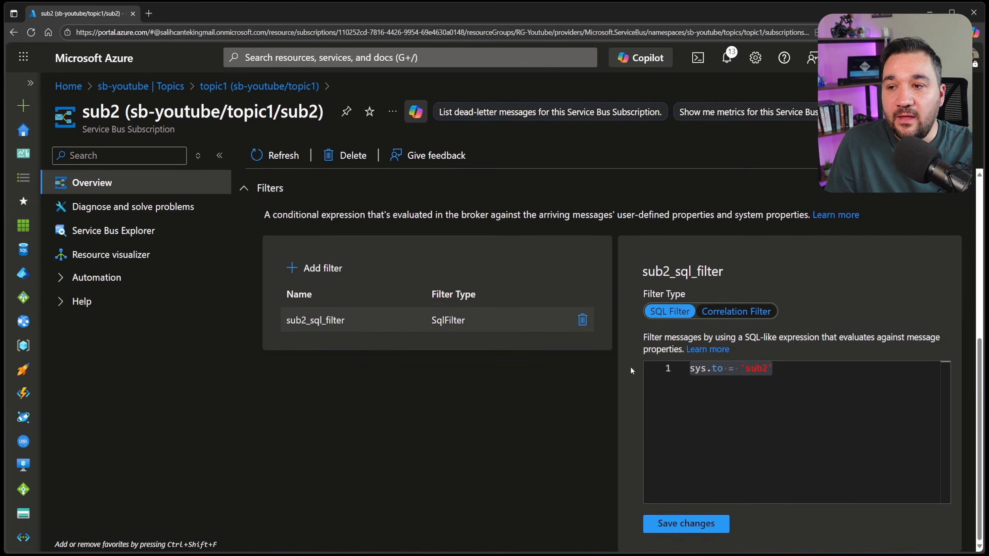
Open topic1's Service Bus Explorer and compose a plain-text message with the body "message for sub2 only".
scroll(630, 365, "up", 7)
left_click(166, 85)
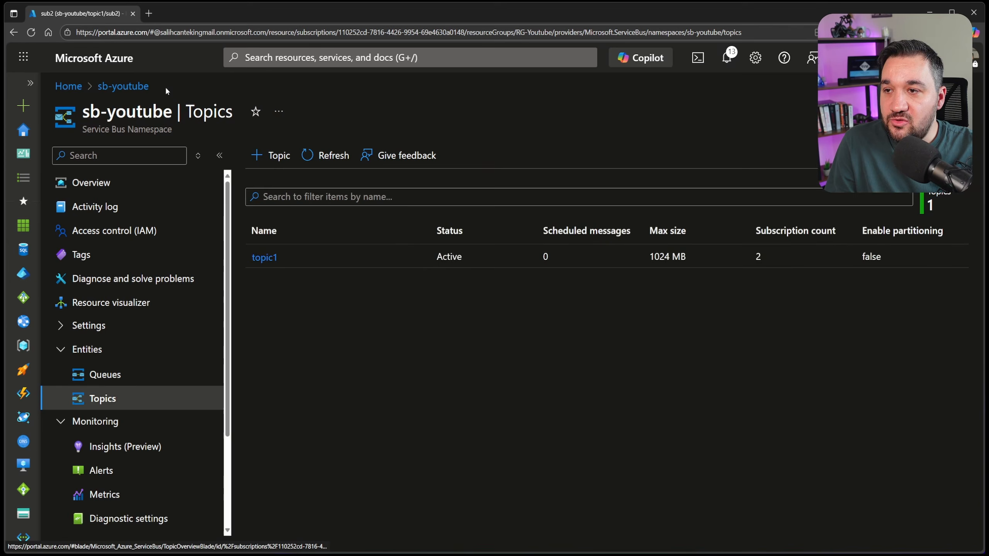
left_click(285, 258)
left_click(128, 261)
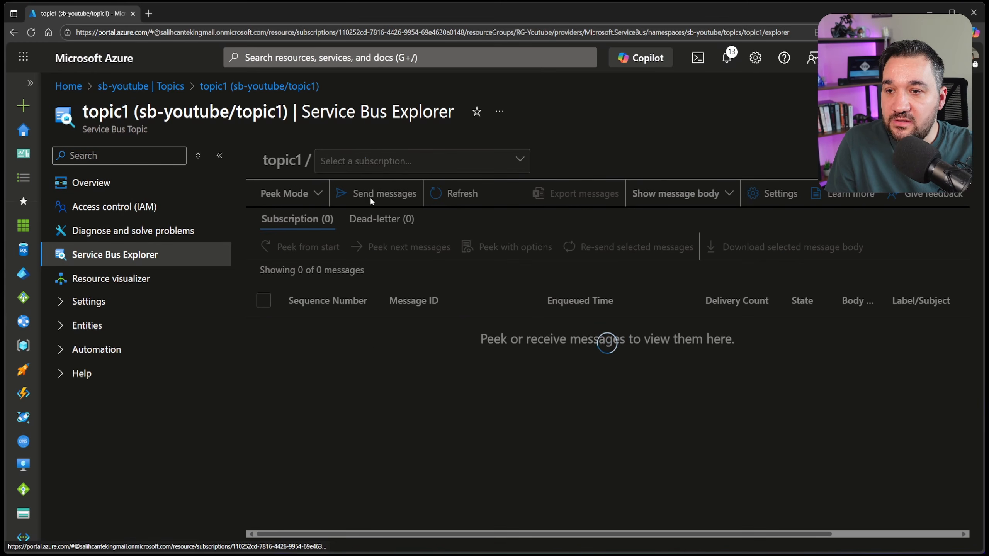
left_click(389, 194)
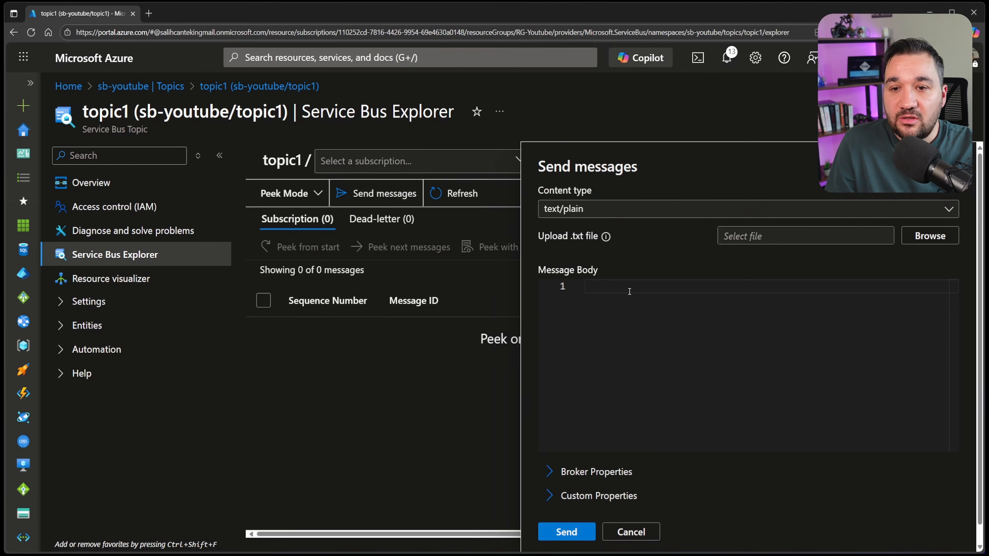
left_click(621, 281)
type("message for sub2 only")
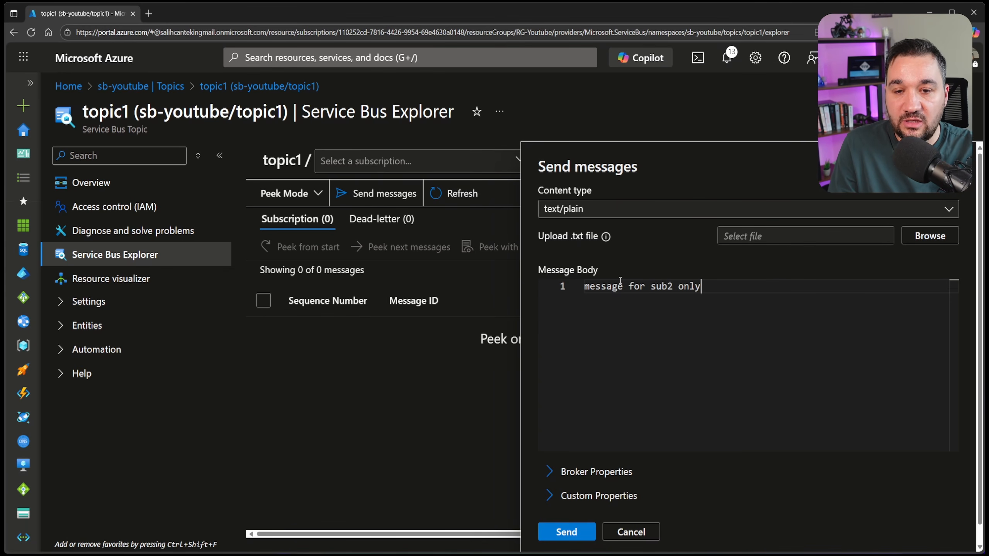
Set the message's To broker property to sub2 and send the message to topic1.
left_click(569, 472)
scroll(584, 473, "down", 5)
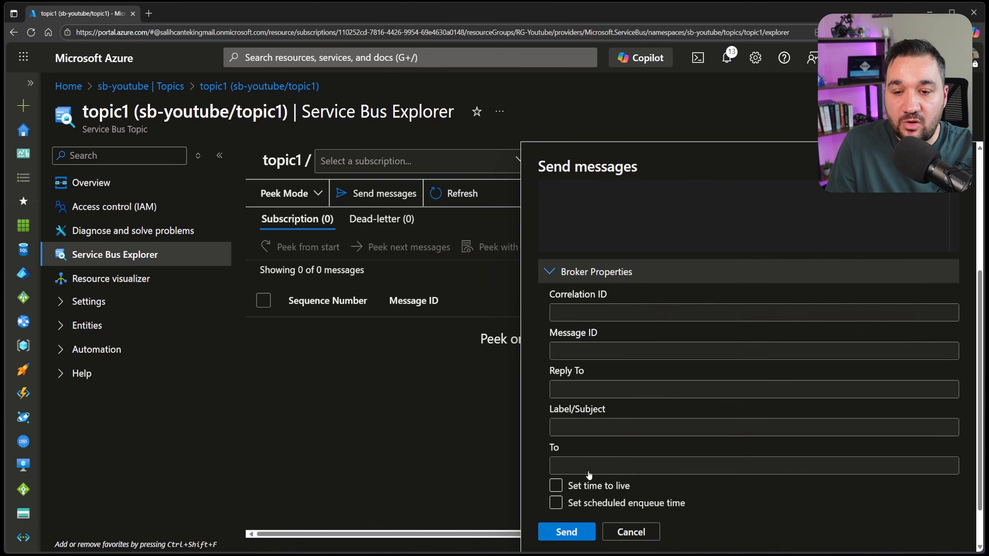
scroll(590, 475, "down", 2)
left_click(584, 418)
type("sub2")
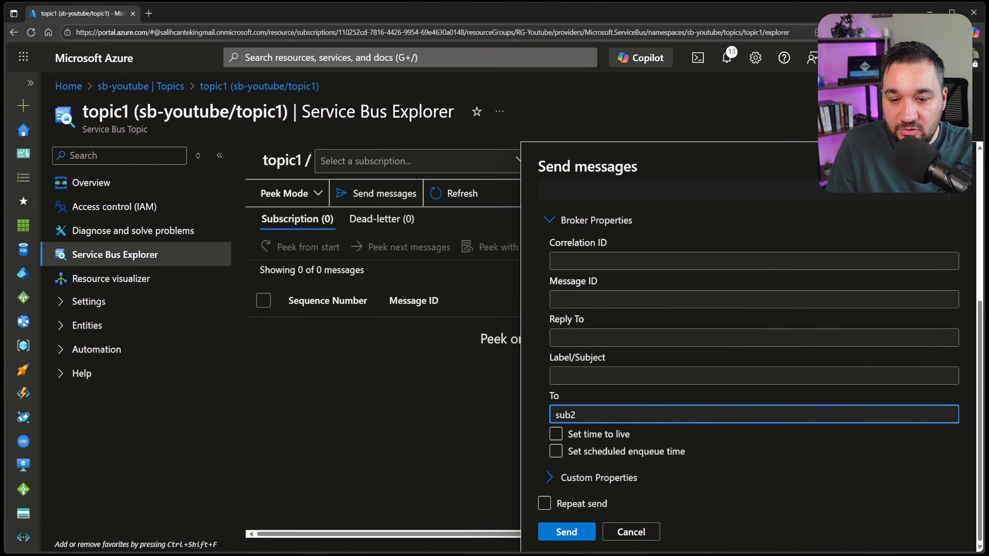
left_click(579, 537)
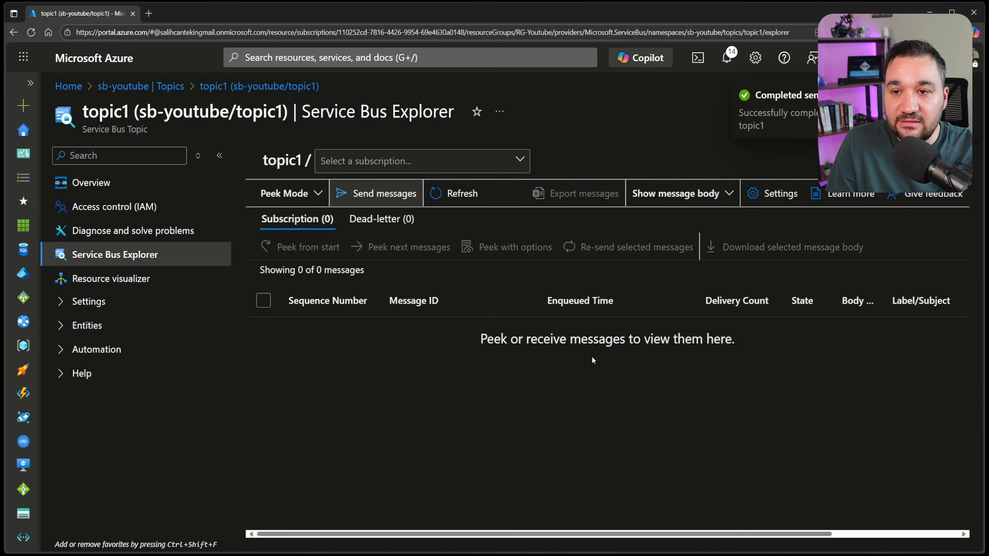
Peek sub2's messages from the start and read the body of the newest one.
left_click(419, 164)
left_click(397, 214)
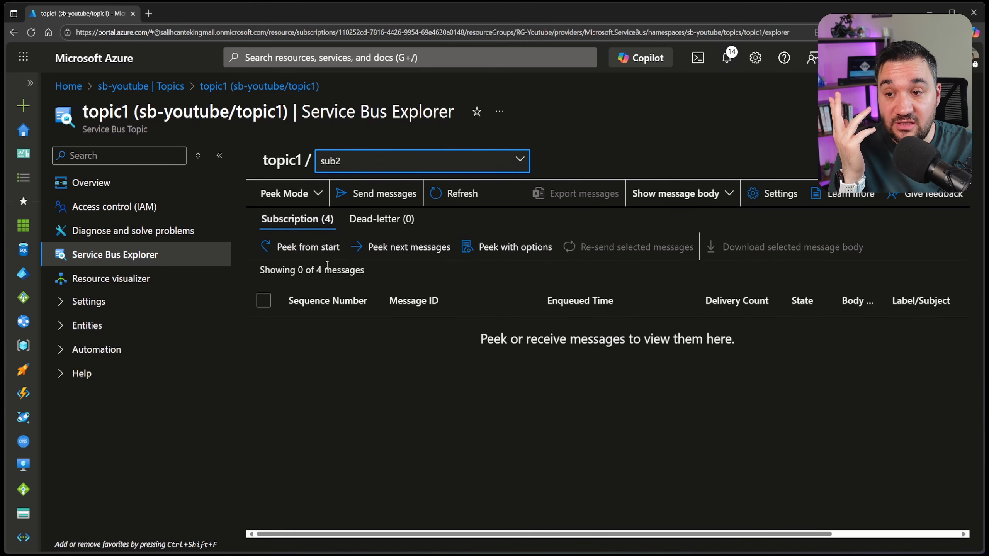
left_click(333, 249)
left_click(483, 401)
scroll(429, 390, "down", 4)
left_click_drag(380, 380, 251, 373)
scroll(251, 373, "up", 5)
Peek sub1's messages from the start, inspect the body of message 2, and return to topic1's overview.
left_click(390, 160)
left_click(394, 192)
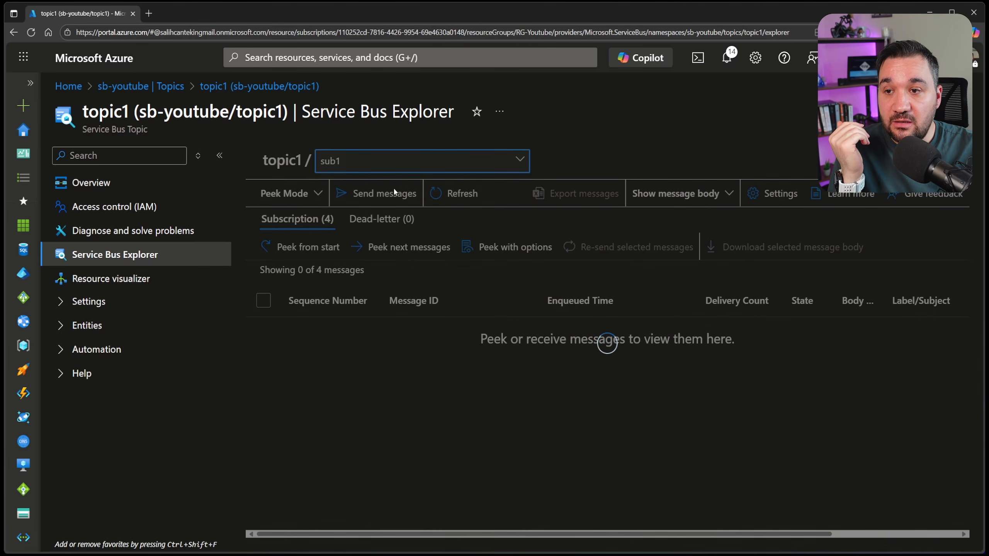
left_click(308, 247)
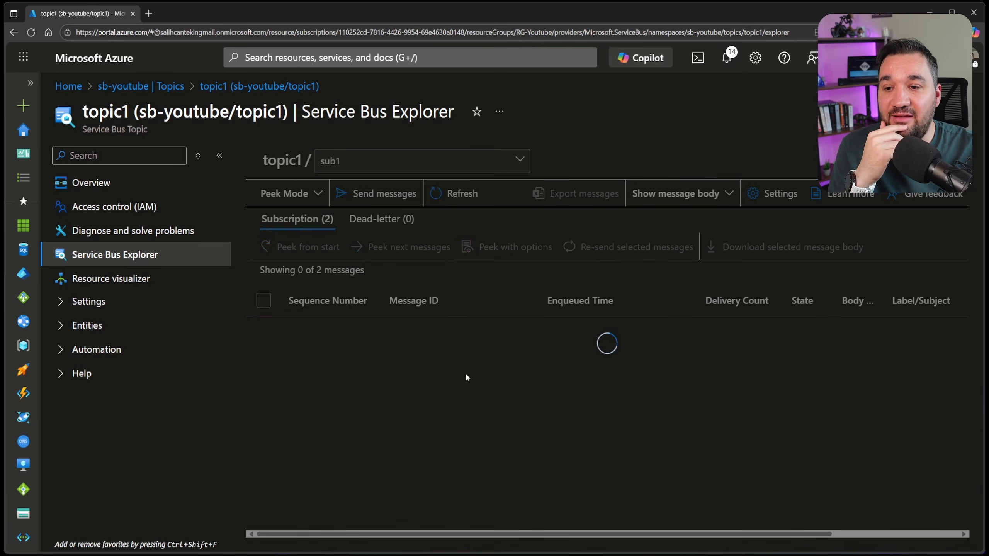
left_click(441, 349)
scroll(446, 382, "down", 3)
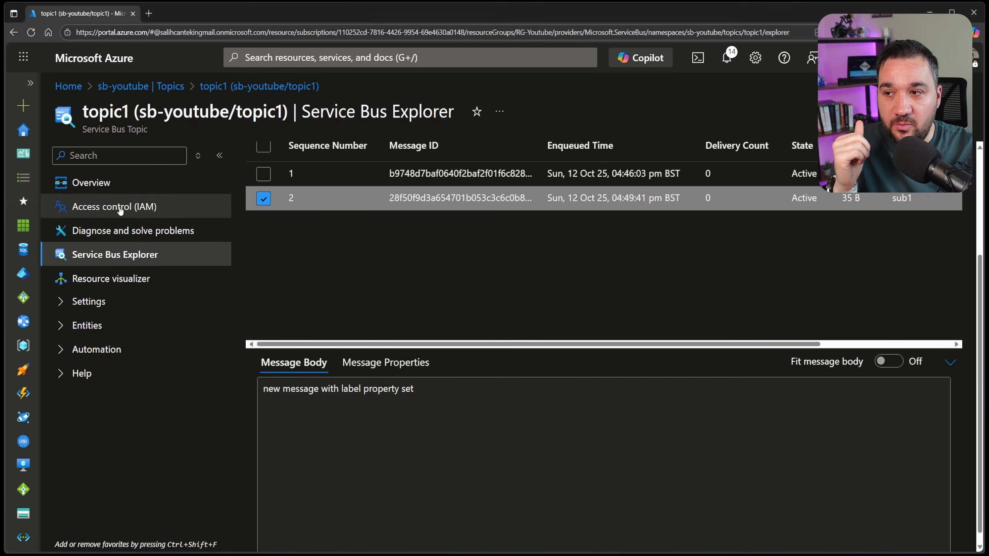
left_click(93, 183)
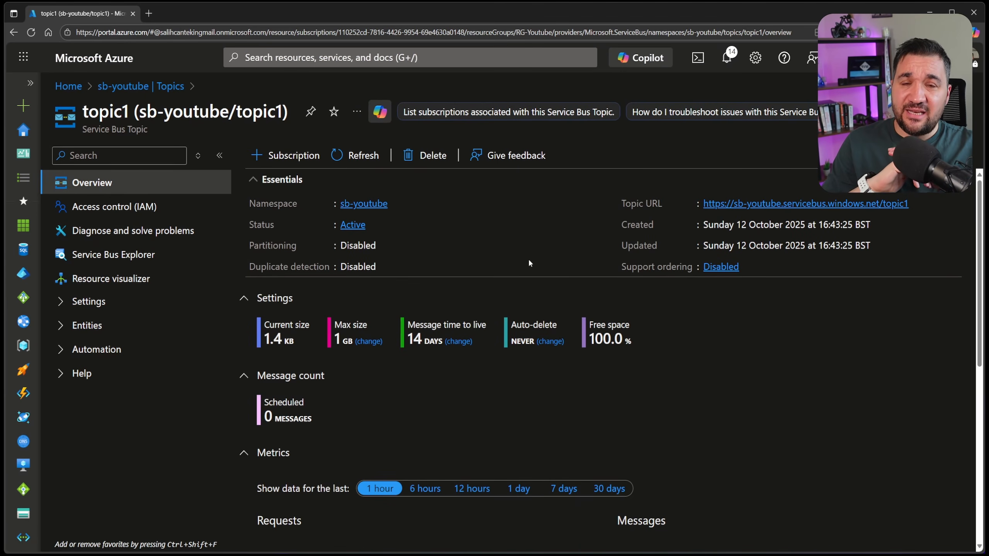